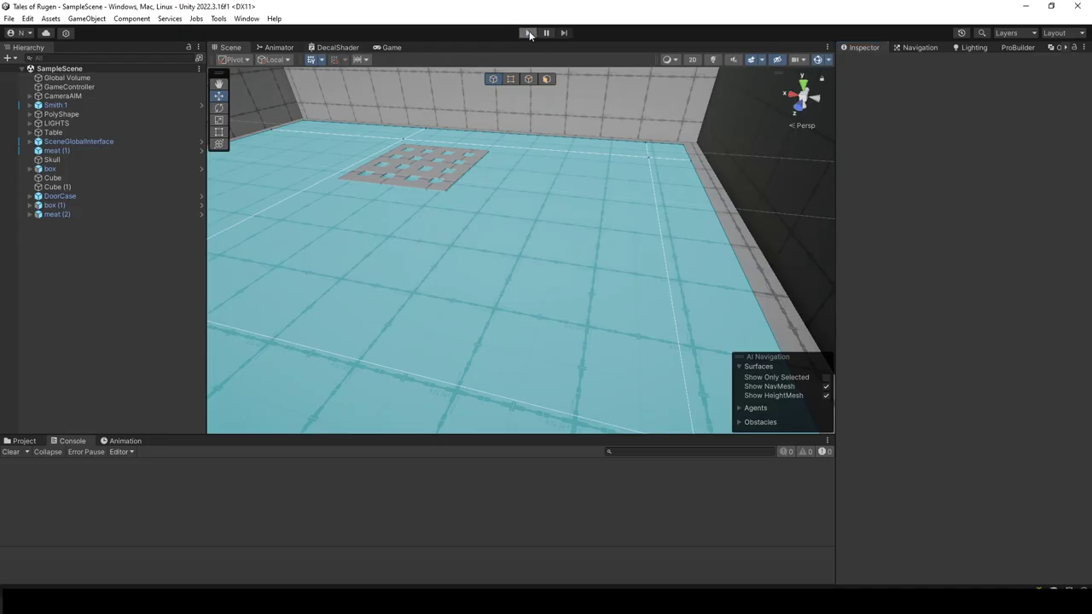
# - Enter Play mode so SampleScene runs in the Game view
pyautogui.click(529, 33)
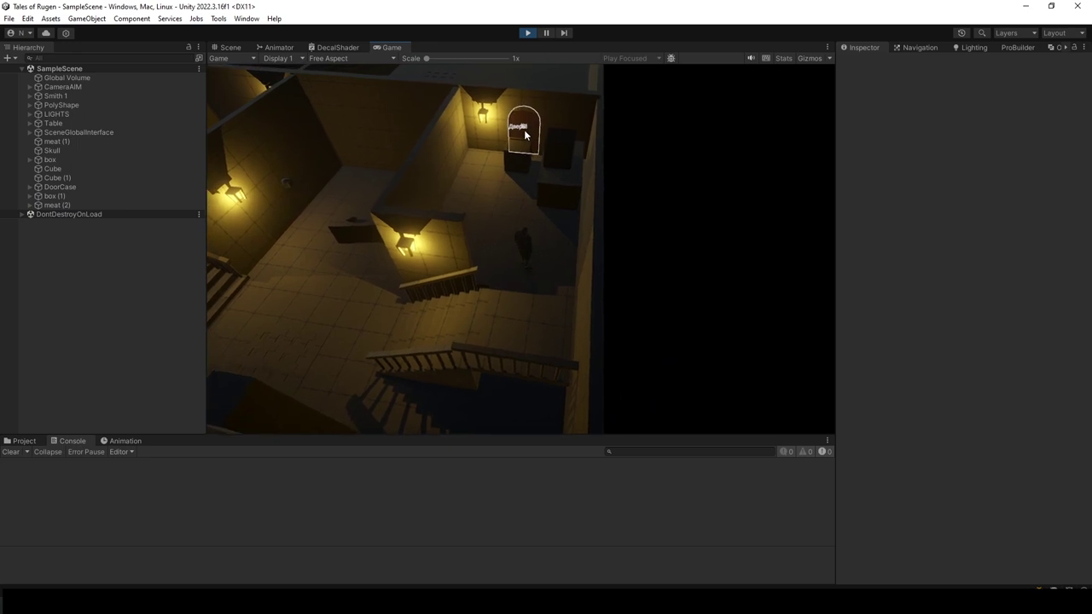
# - Interact with the door, then pick up the box in the running game
pyautogui.click(524, 133)
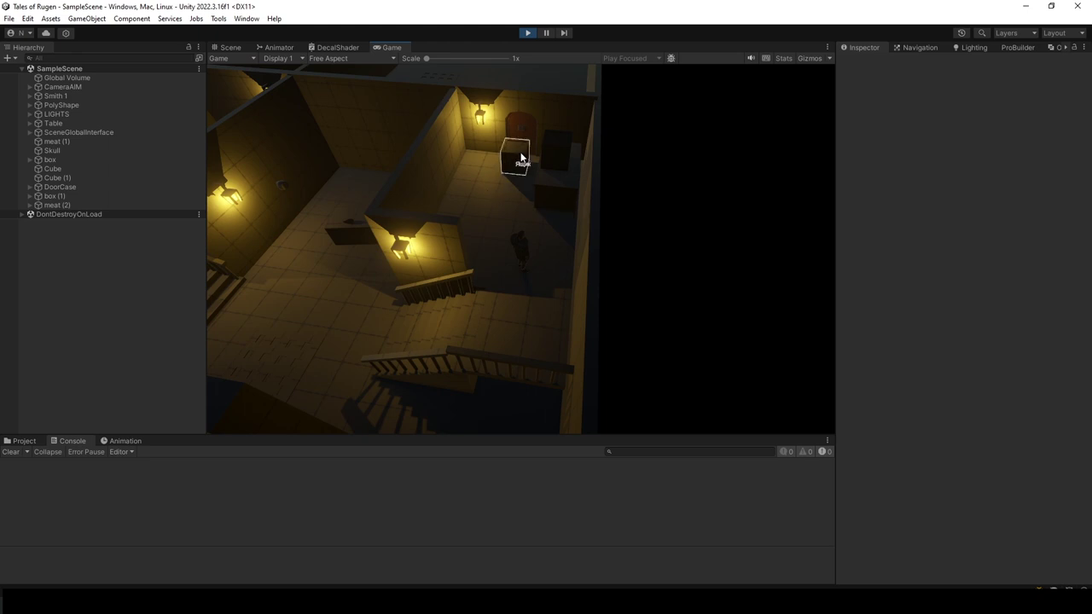
pyautogui.moveTo(516, 160); pyautogui.dragTo(483, 174)
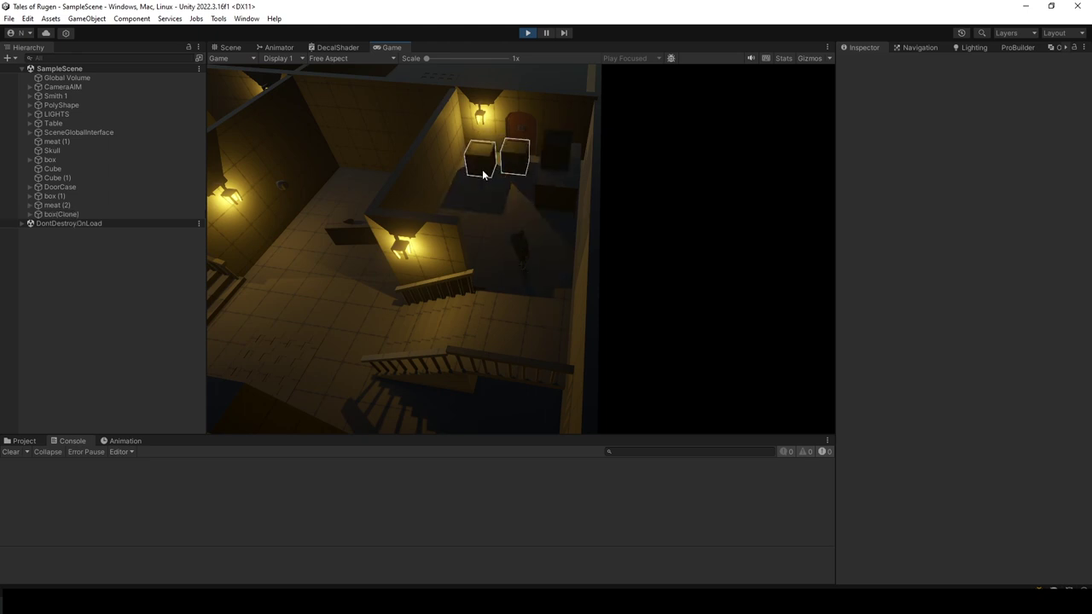
pyautogui.click(481, 171)
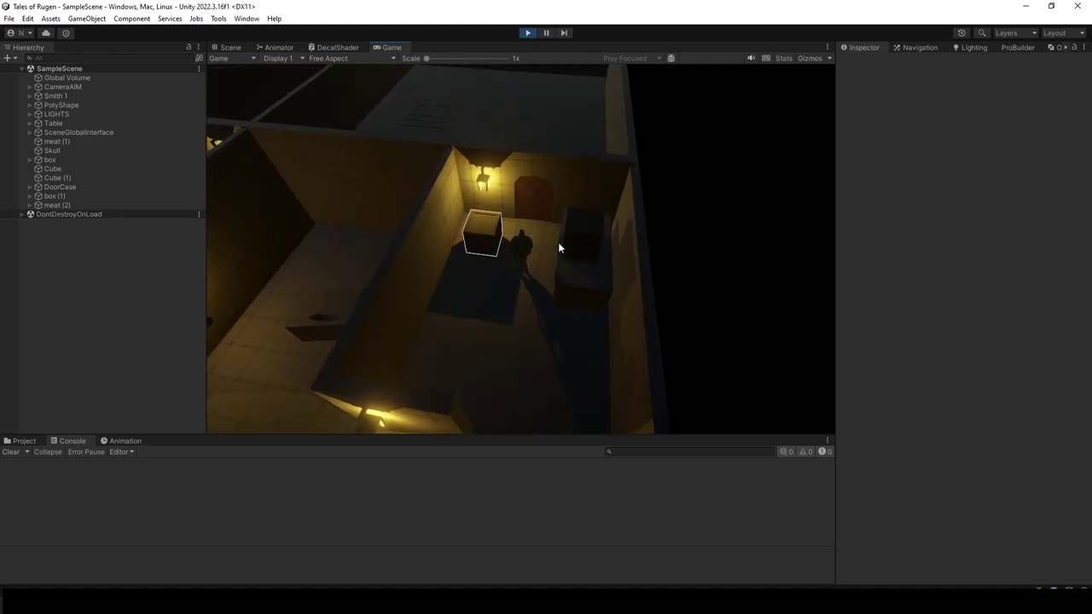
pyautogui.click(481, 239)
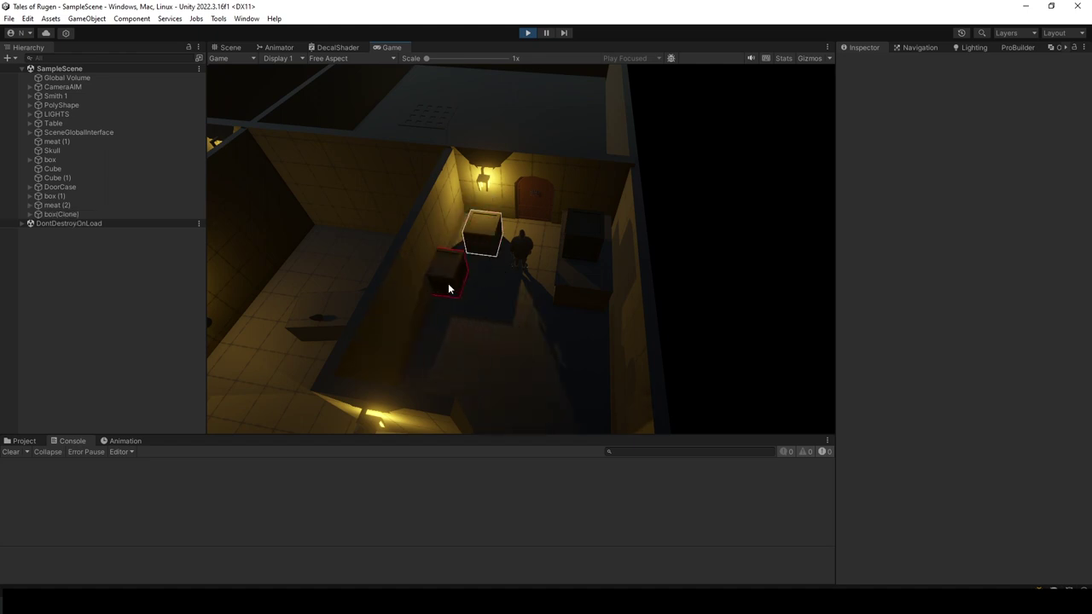
pyautogui.click(526, 311)
# - Carry the held box across the room and set it down beside the character
pyautogui.moveTo(527, 311); pyautogui.dragTo(489, 230)
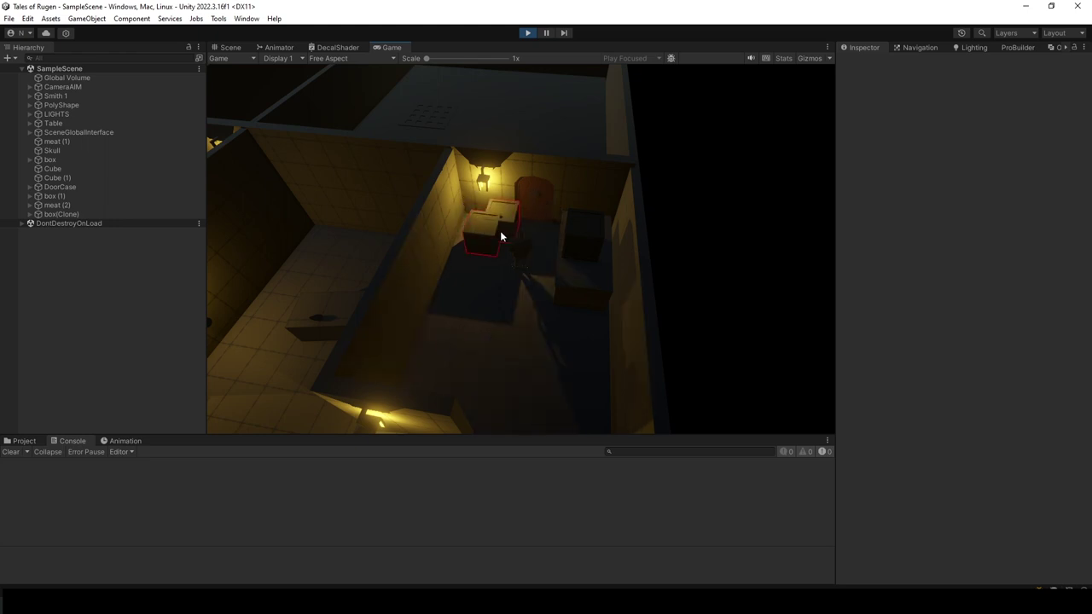
pyautogui.moveTo(488, 231); pyautogui.dragTo(481, 221)
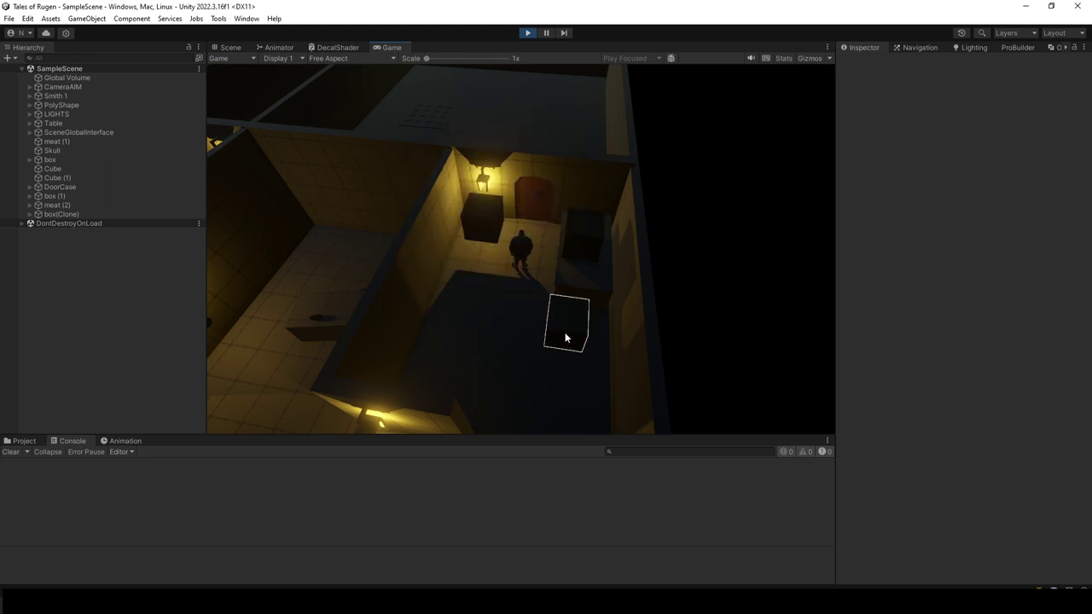
pyautogui.moveTo(606, 360)
pyautogui.mouseDown()
pyautogui.moveTo(608, 369)
pyautogui.moveTo(445, 415)
pyautogui.moveTo(449, 276)
pyautogui.moveTo(475, 280)
pyautogui.moveTo(464, 244)
pyautogui.mouseUp()
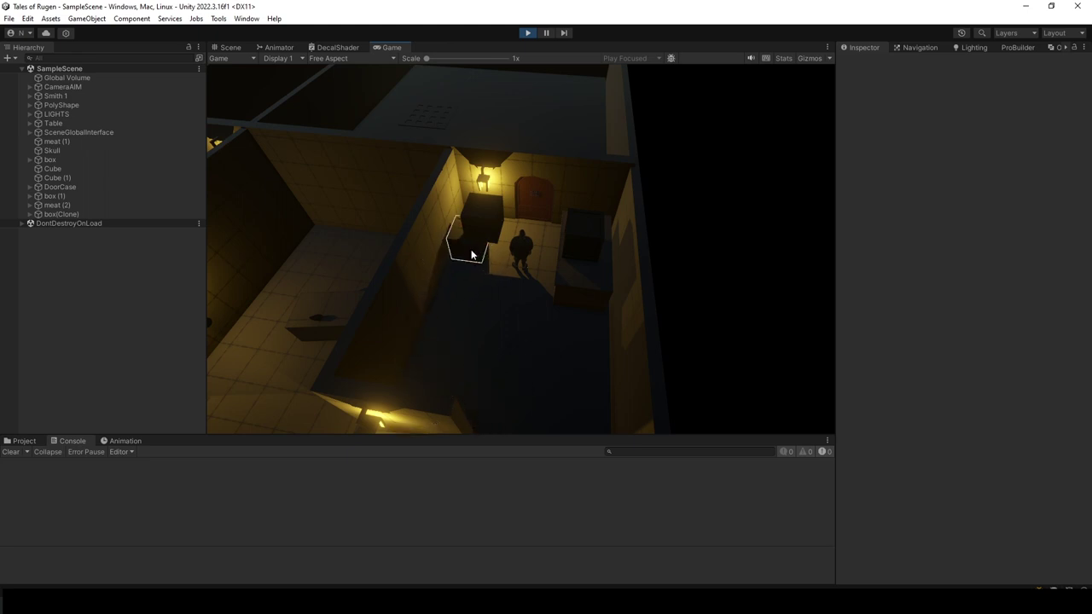
pyautogui.click(477, 271)
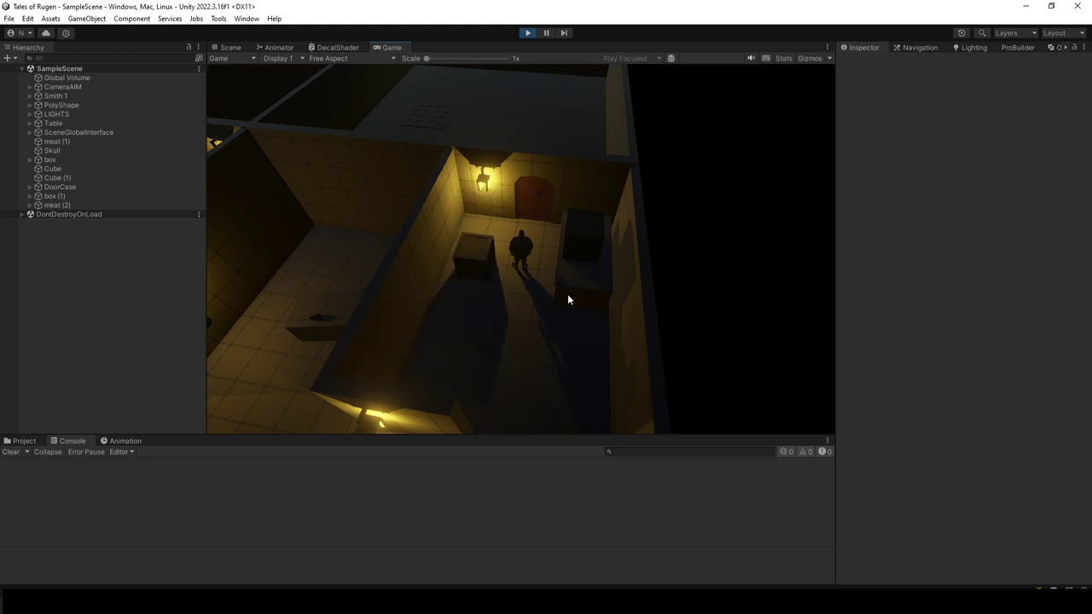
pyautogui.click(487, 272)
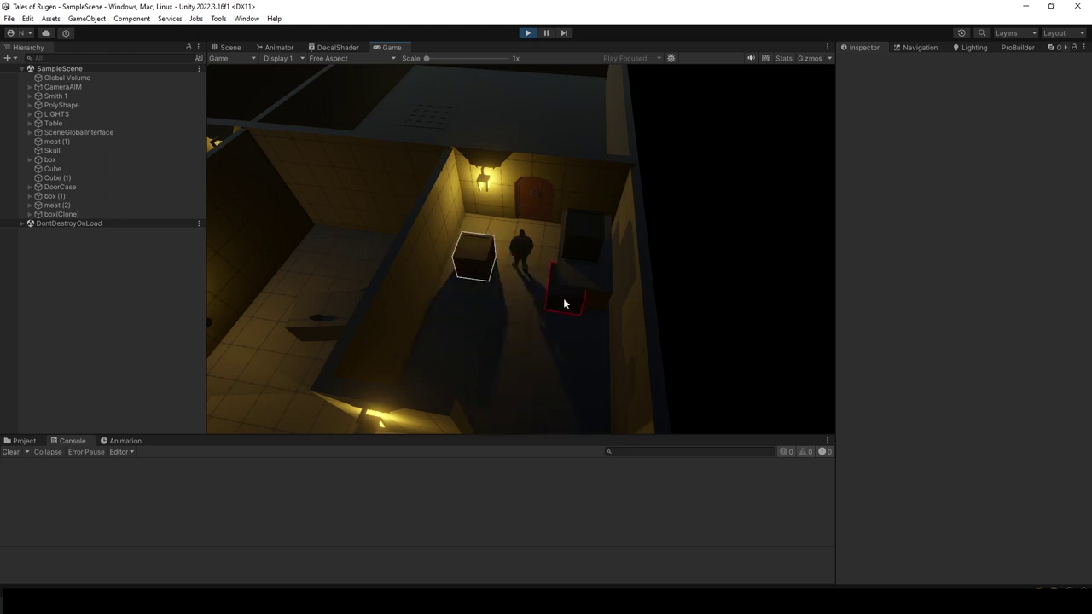
pyautogui.click(480, 271)
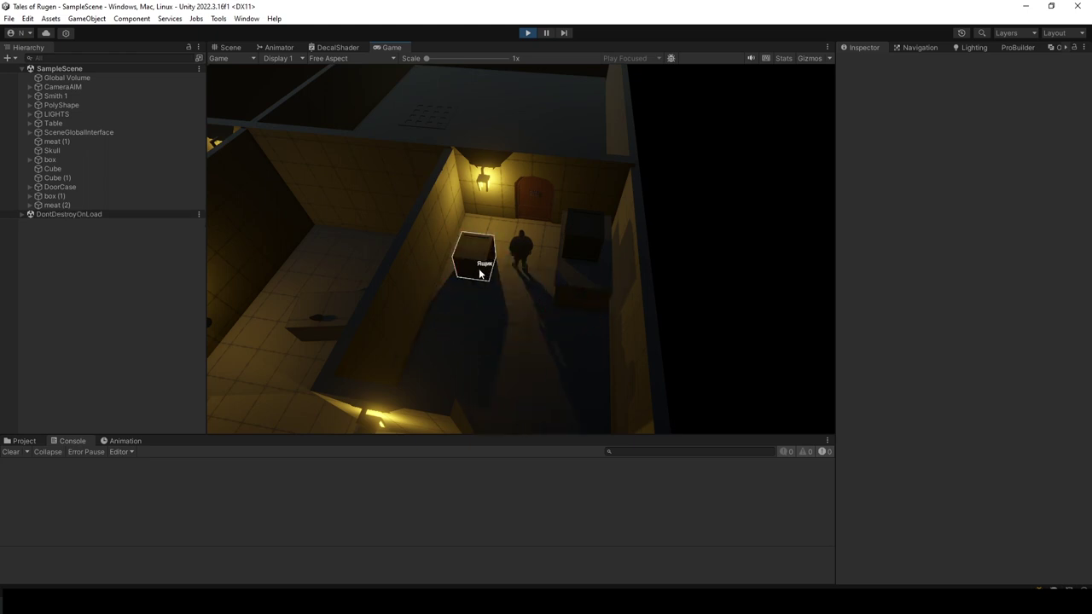
pyautogui.click(478, 264)
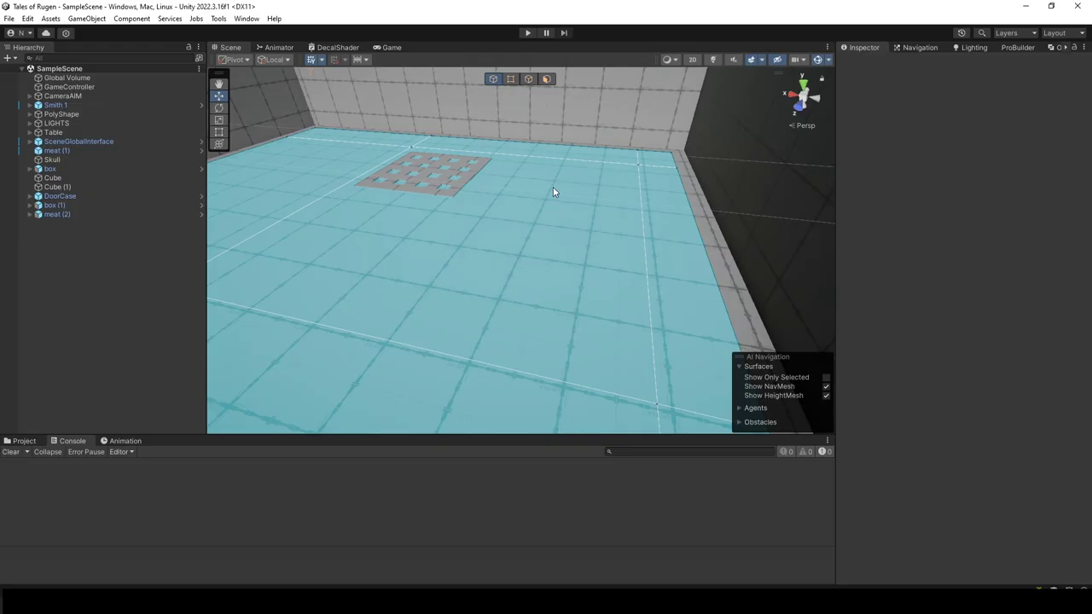
# - Orbit the Scene view over the rooms and select the box to show its components
pyautogui.moveTo(553, 187); pyautogui.dragTo(483, 175, button='right')
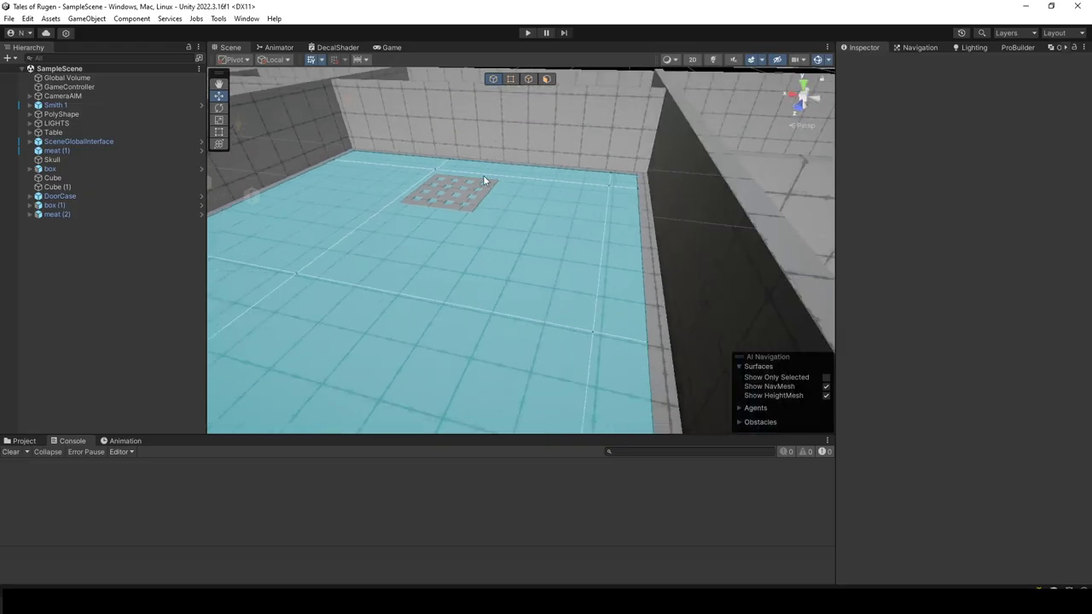
pyautogui.moveTo(483, 175); pyautogui.dragTo(729, 228, button='middle')
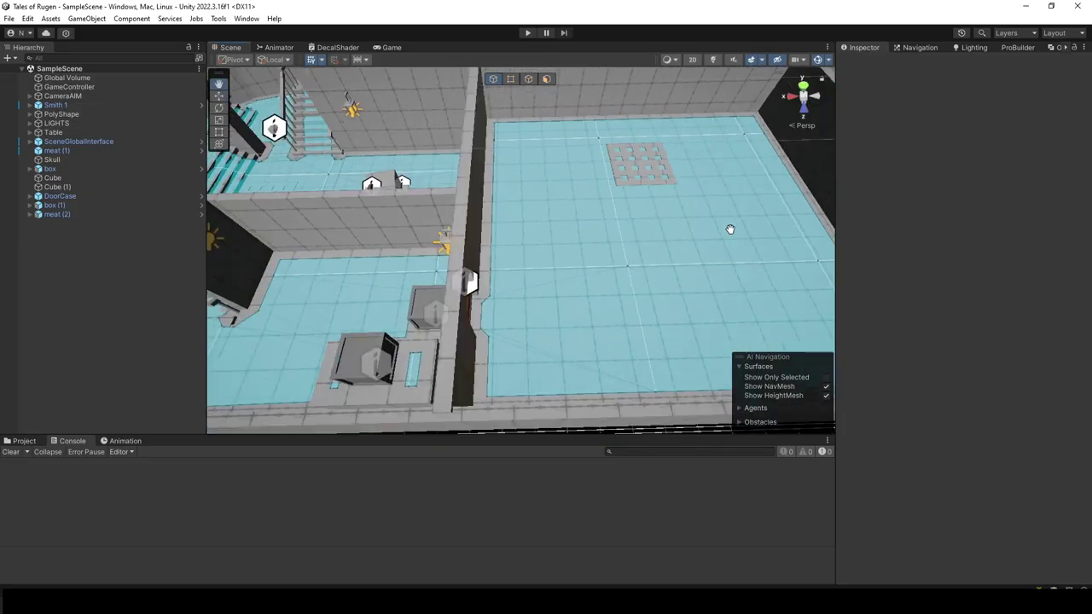
pyautogui.moveTo(729, 228); pyautogui.dragTo(574, 207, button='right')
pyautogui.click(563, 197)
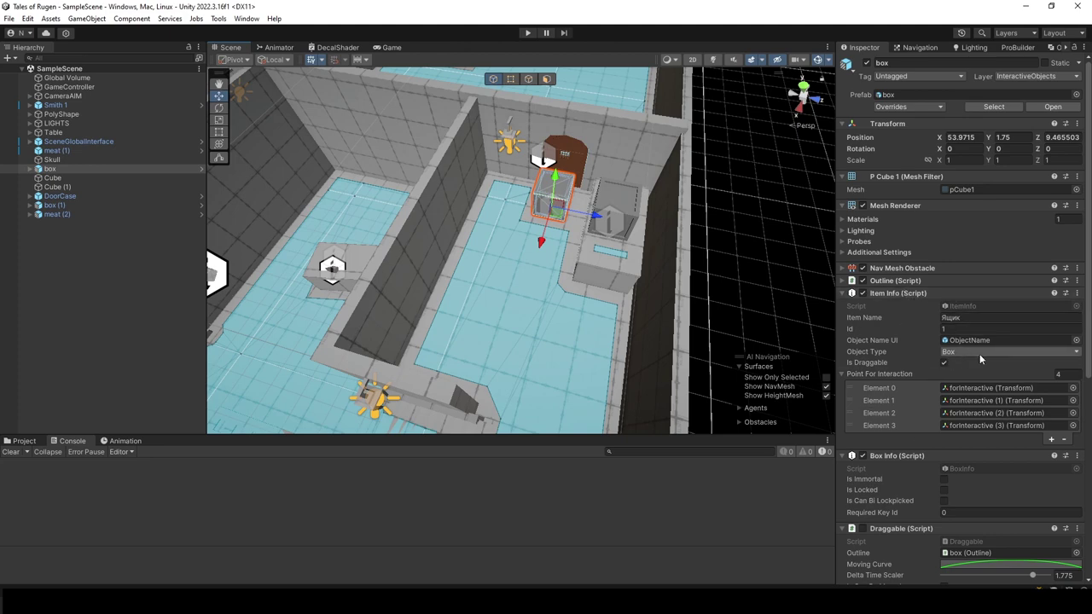
pyautogui.click(529, 33)
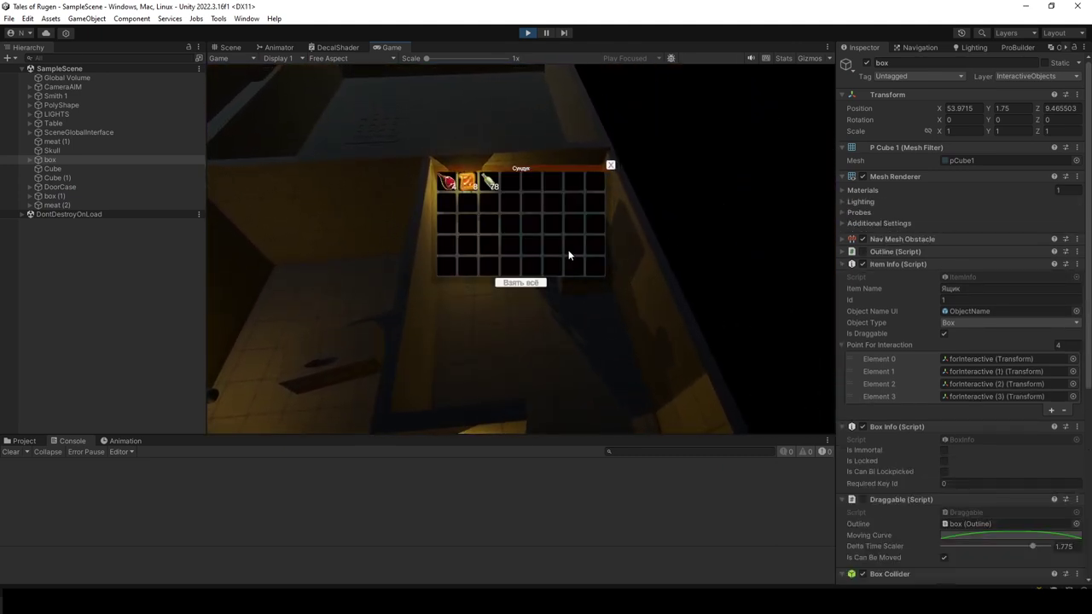
pyautogui.click(610, 166)
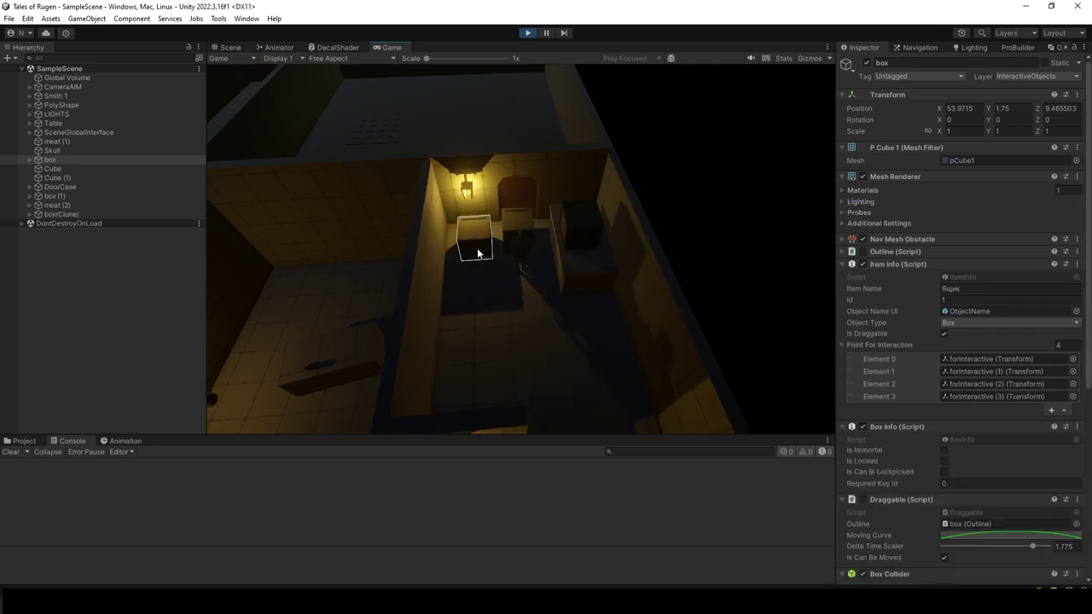
pyautogui.moveTo(477, 247); pyautogui.dragTo(588, 320)
pyautogui.hotkey('ctrl', 'p')
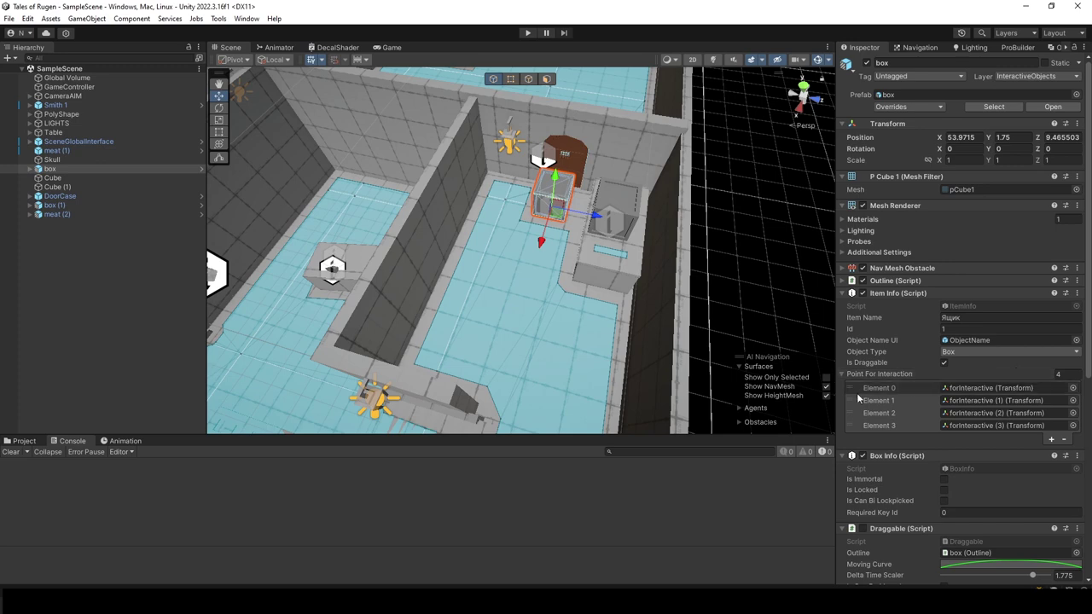
# - Inspect the box's four forInteractive interaction points, starting from Point For Interaction Element 0
pyautogui.click(995, 390)
pyautogui.click(87, 188)
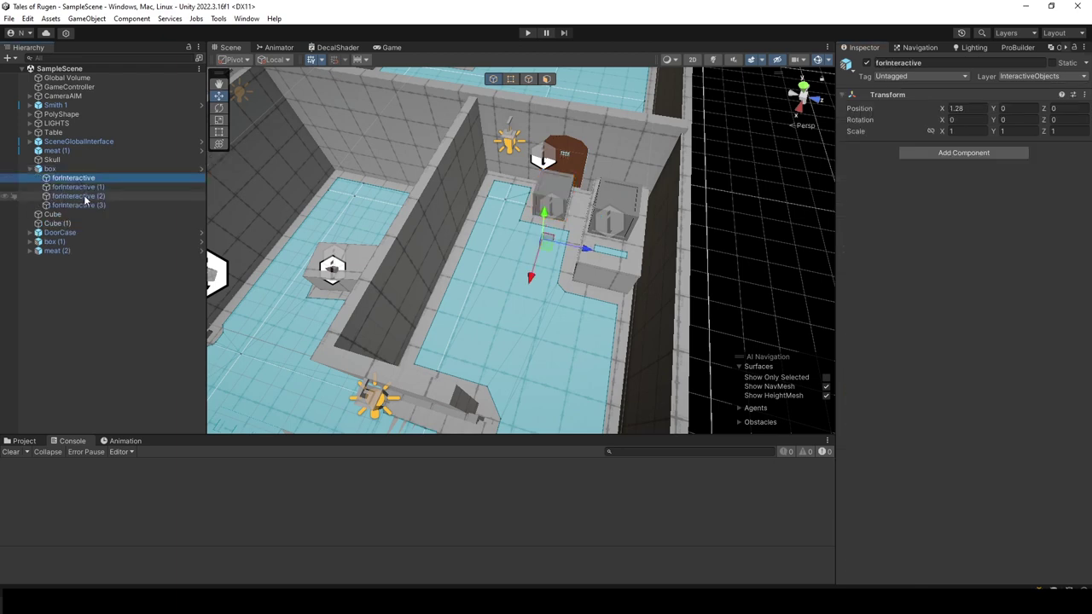
pyautogui.click(87, 196)
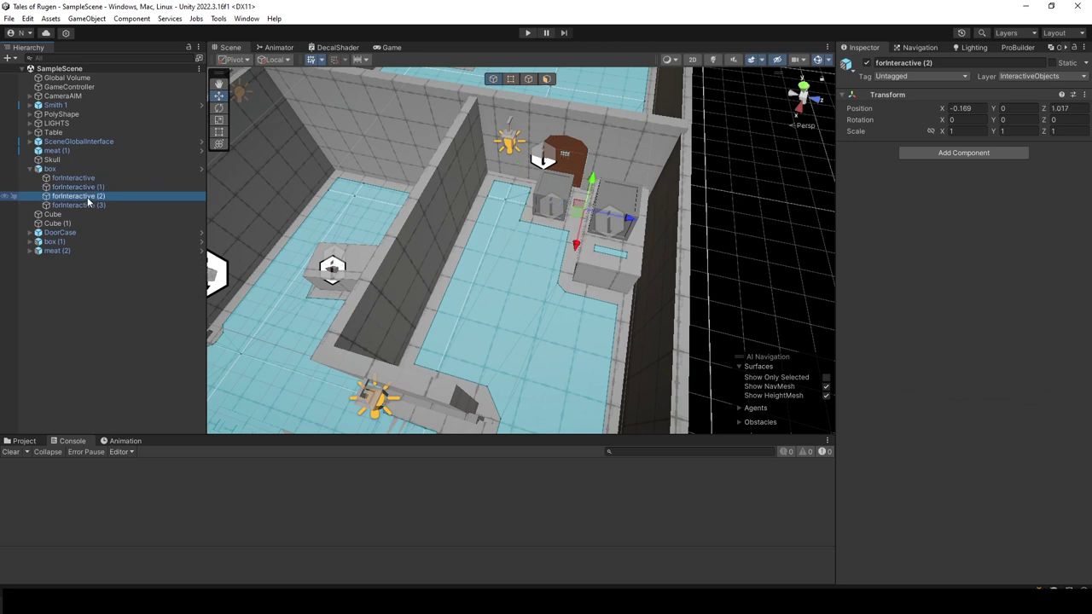
pyautogui.click(85, 205)
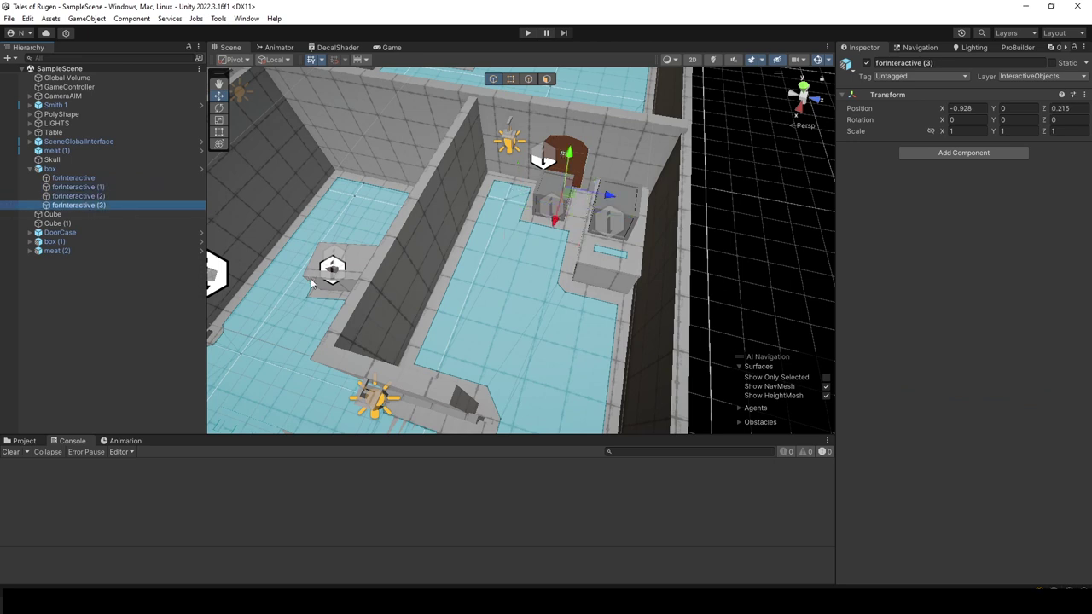
# - Select meat (2) on the table and inspect its forInteraction points 0 through 3
pyautogui.moveTo(312, 284)
pyautogui.mouseDown(button='right')
pyautogui.moveTo(466, 258)
pyautogui.moveTo(492, 242)
pyautogui.mouseUp(button='right')
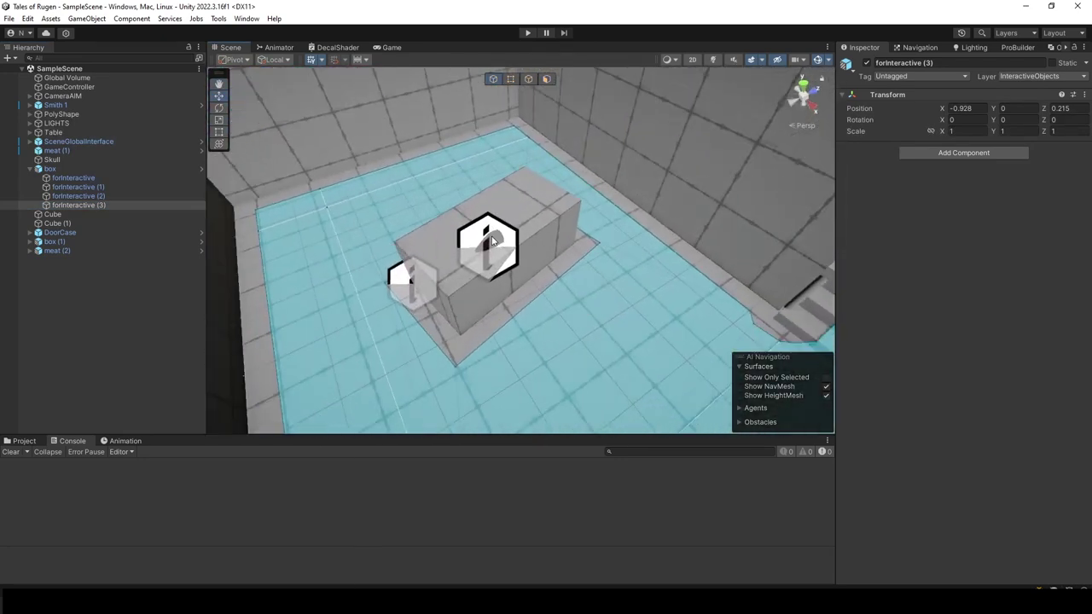
pyautogui.click(492, 241)
pyautogui.click(30, 251)
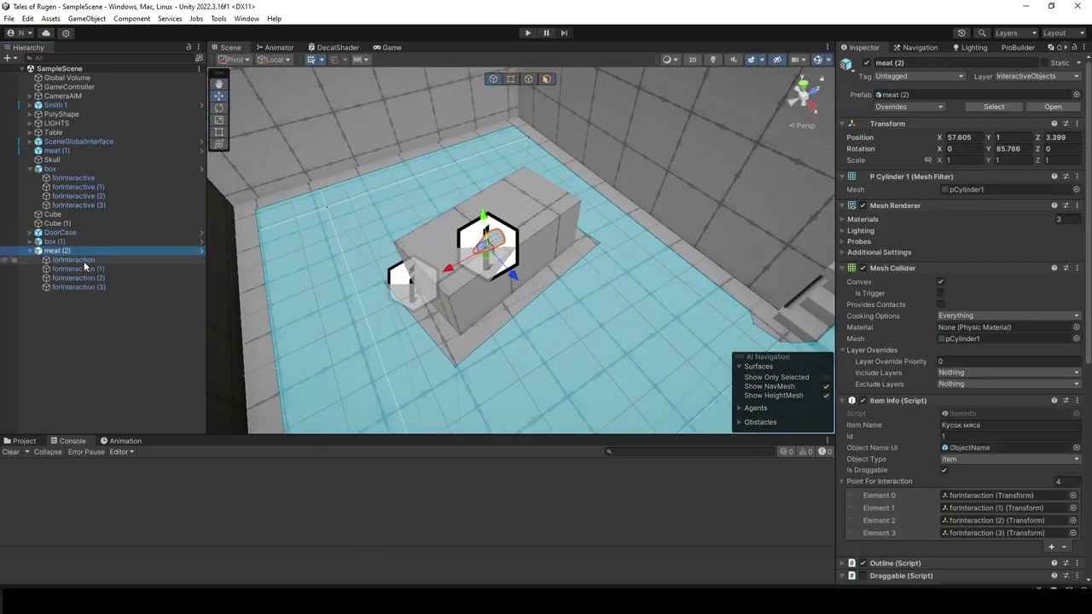
pyautogui.click(83, 261)
pyautogui.click(92, 270)
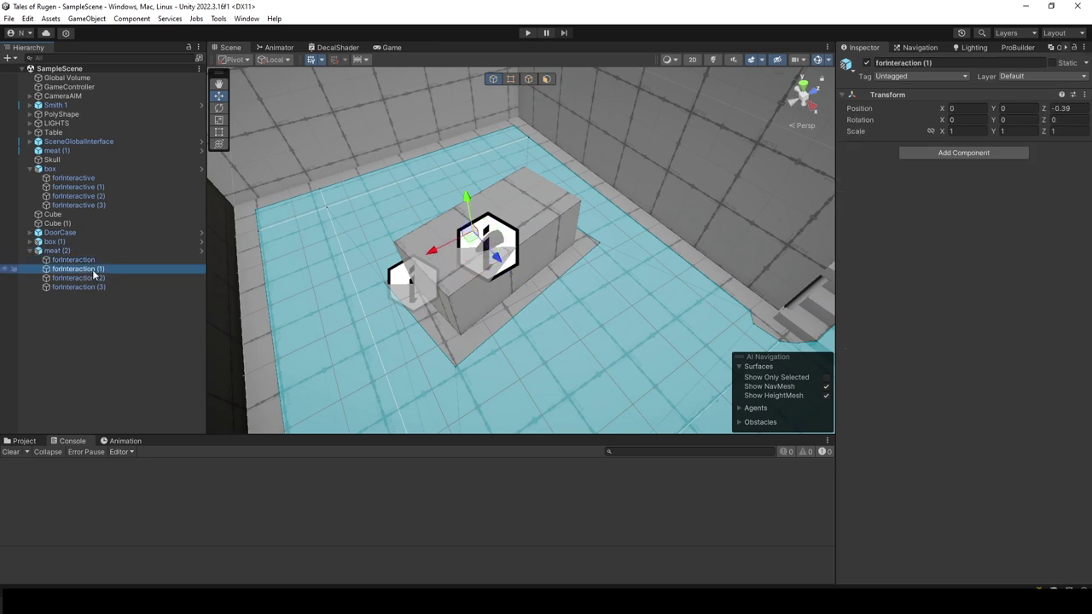
pyautogui.click(92, 277)
pyautogui.click(81, 286)
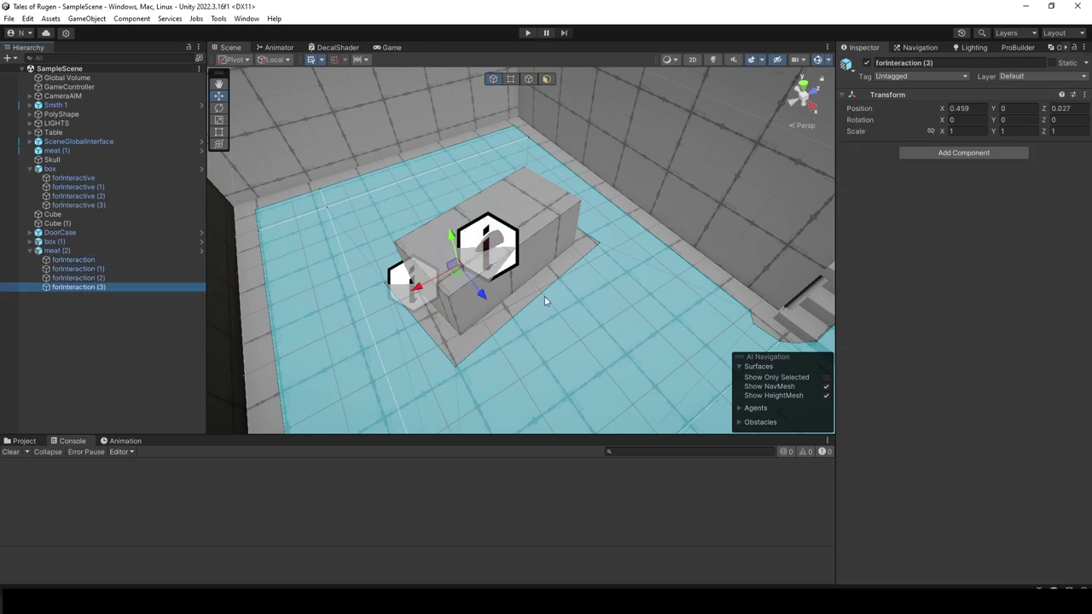
pyautogui.scroll(-5, 545, 296)
pyautogui.keyDown('alt'); pyautogui.moveTo(544, 296); pyautogui.dragTo(426, 293); pyautogui.keyUp('alt')
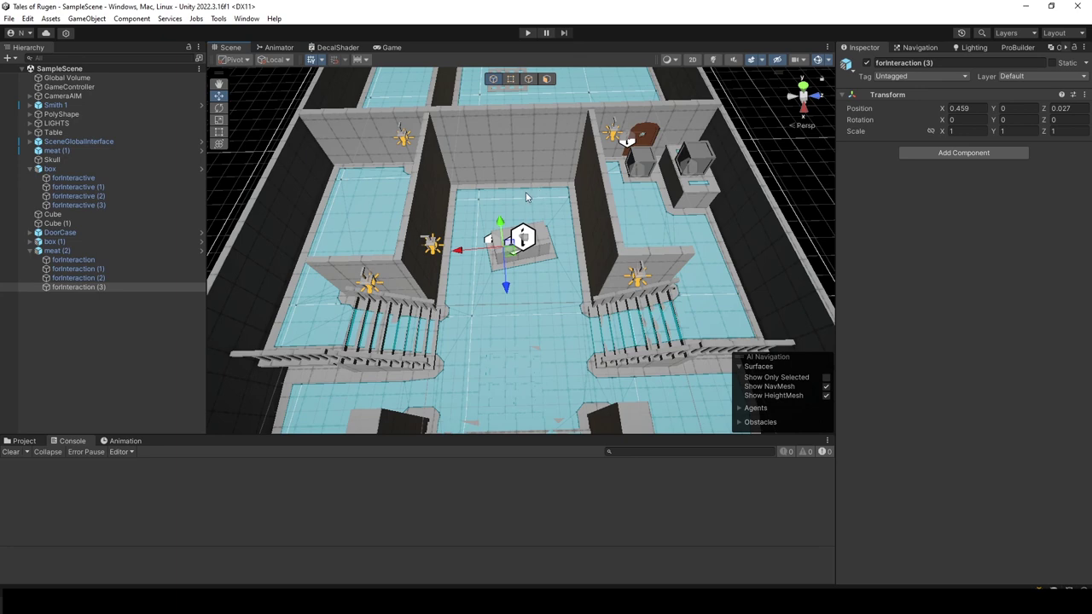
# - Select the Table in the Scene view to view its Item Info and Box Collider
pyautogui.click(543, 250)
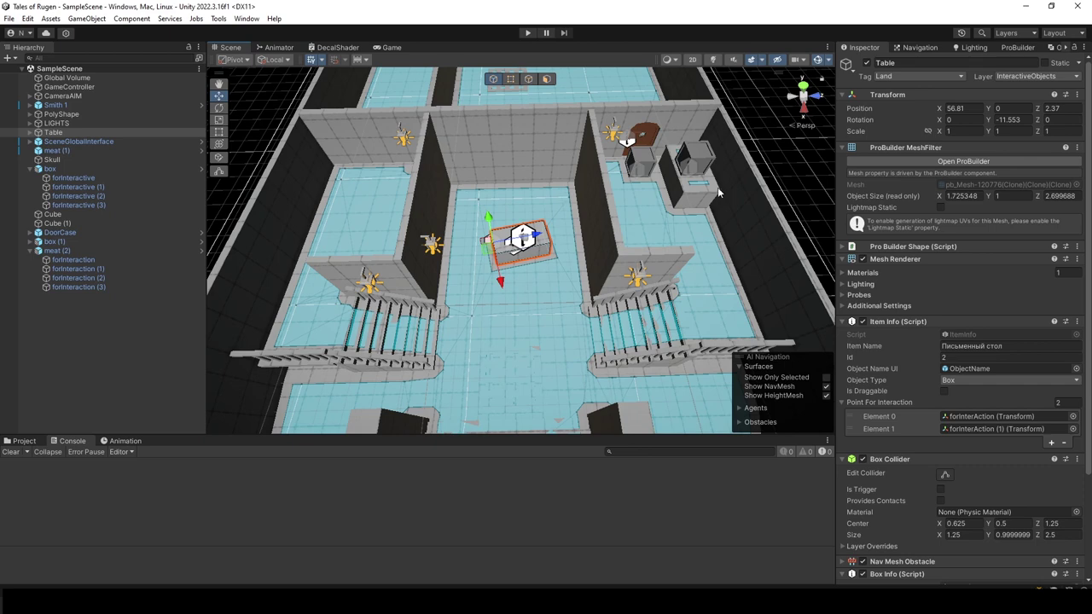
# - Select DoorCase and compare its PointForInteraction and PointForInteraction (1) children's positions
pyautogui.scroll(4, 627, 181)
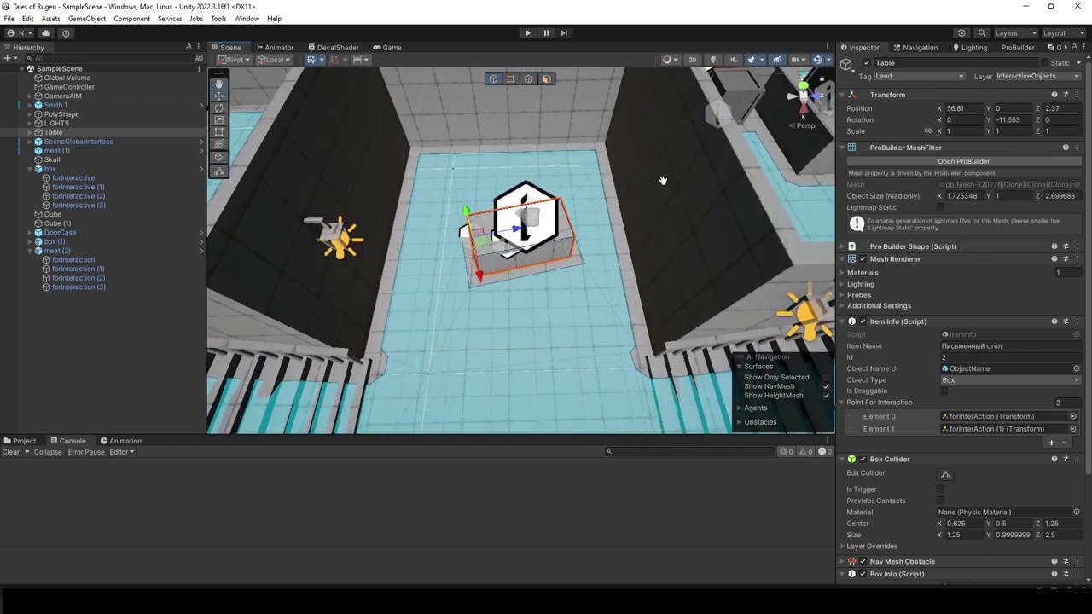
pyautogui.moveTo(663, 179)
pyautogui.mouseDown(button='right')
pyautogui.moveTo(569, 307)
pyautogui.moveTo(420, 292)
pyautogui.mouseUp(button='right')
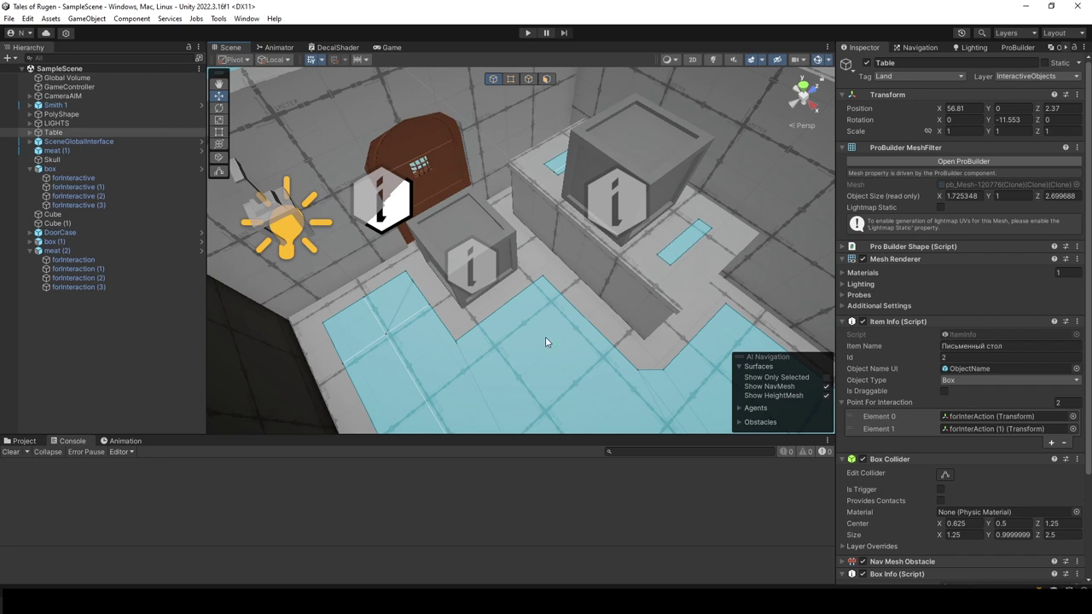
pyautogui.moveTo(559, 294); pyautogui.dragTo(506, 314, button='right')
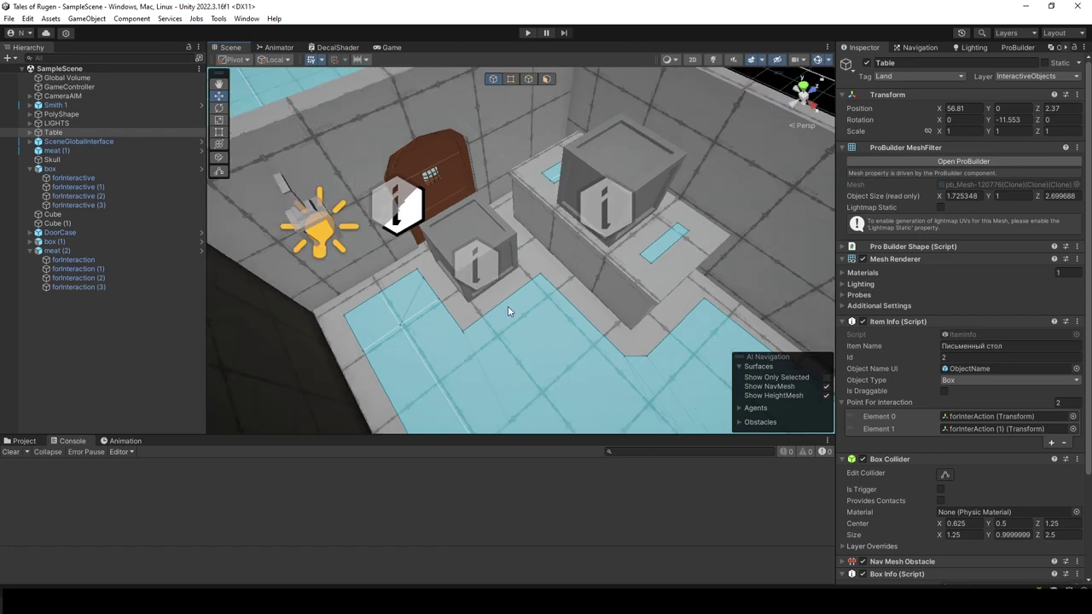
pyautogui.click(472, 190)
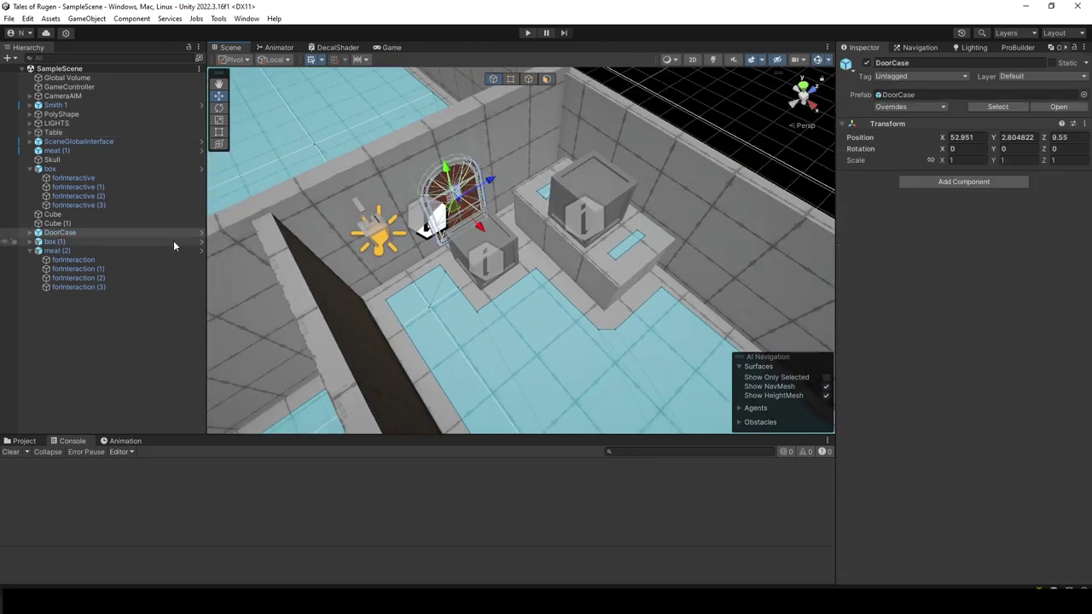
pyautogui.click(31, 233)
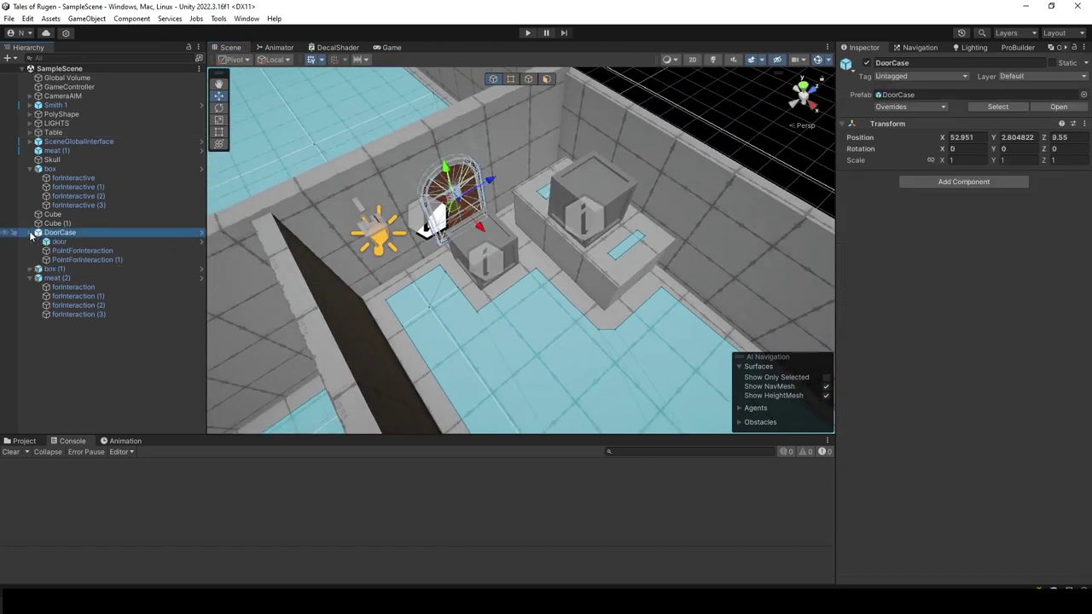
pyautogui.click(89, 250)
pyautogui.click(92, 261)
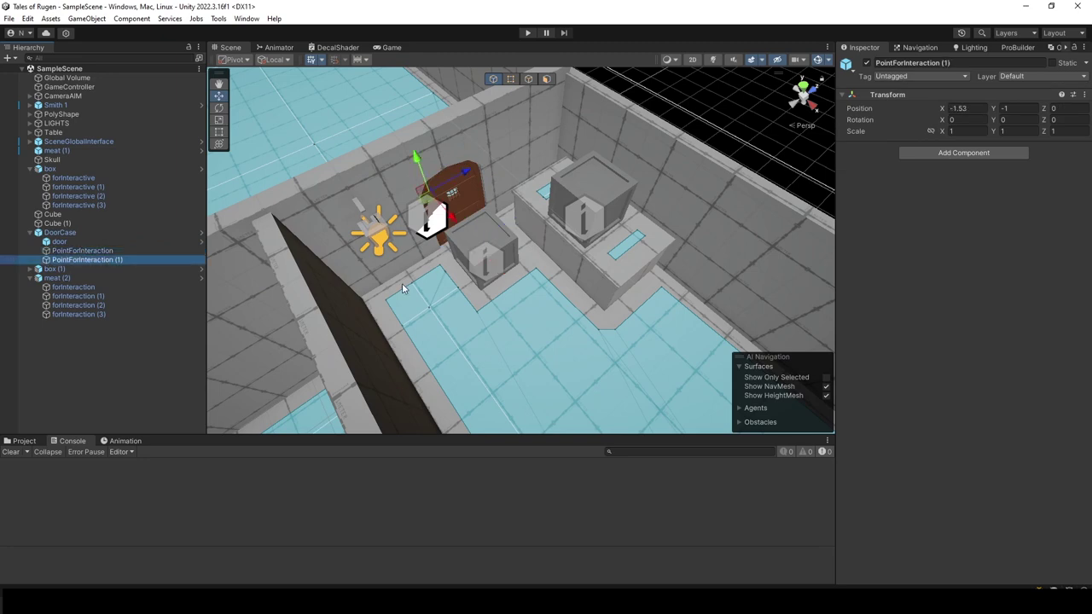
pyautogui.moveTo(402, 284)
pyautogui.mouseDown(button='right')
pyautogui.moveTo(623, 309)
pyautogui.moveTo(597, 298)
pyautogui.mouseUp(button='right')
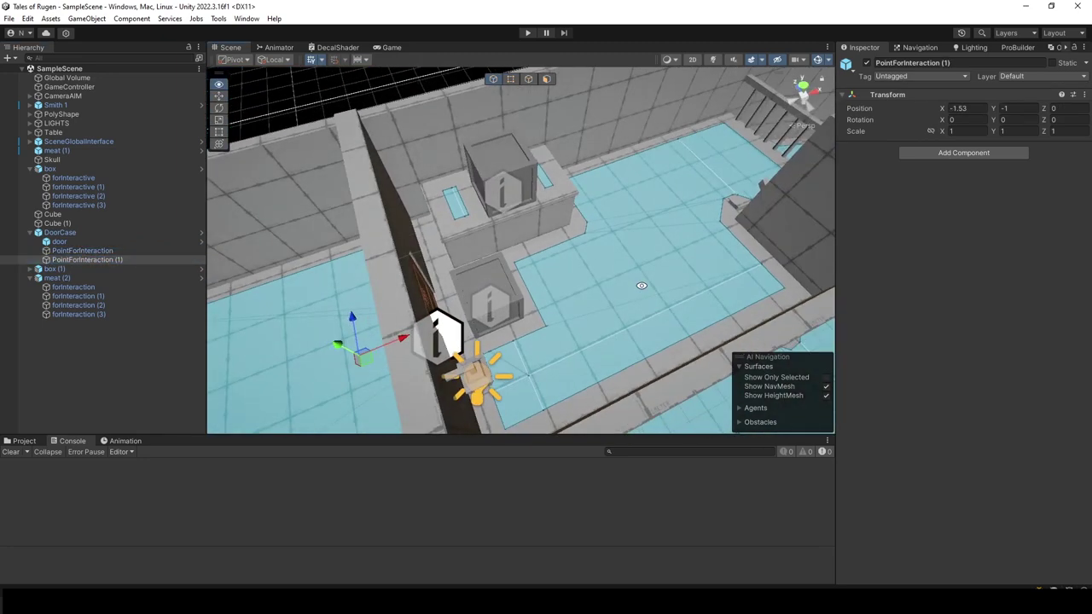
pyautogui.click(108, 250)
pyautogui.click(103, 260)
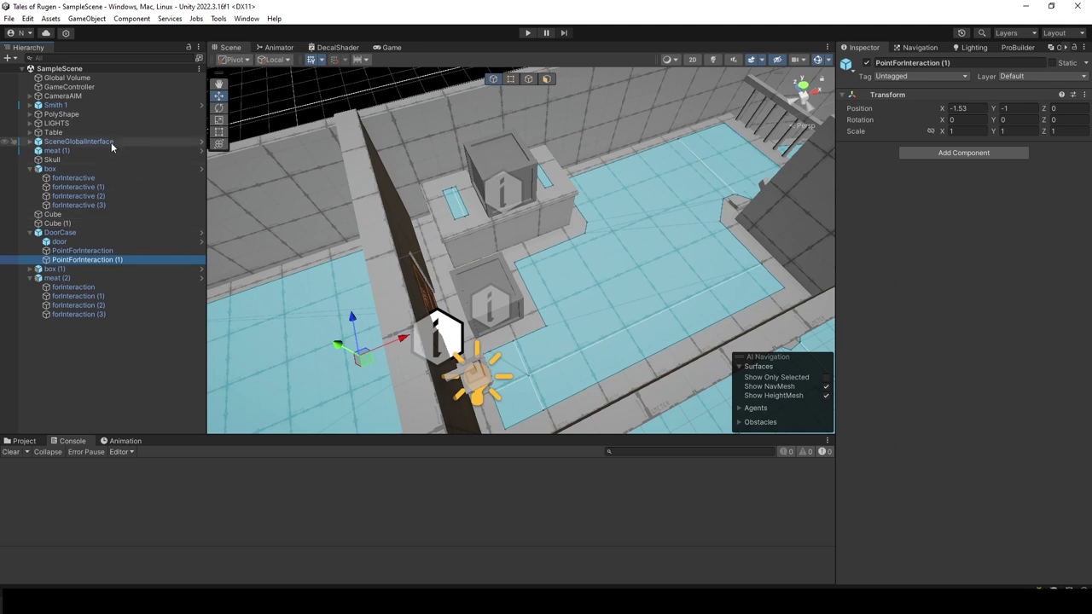
# - Open Smith 1's Character Controller script in Visual Studio via Edit Script
pyautogui.click(53, 106)
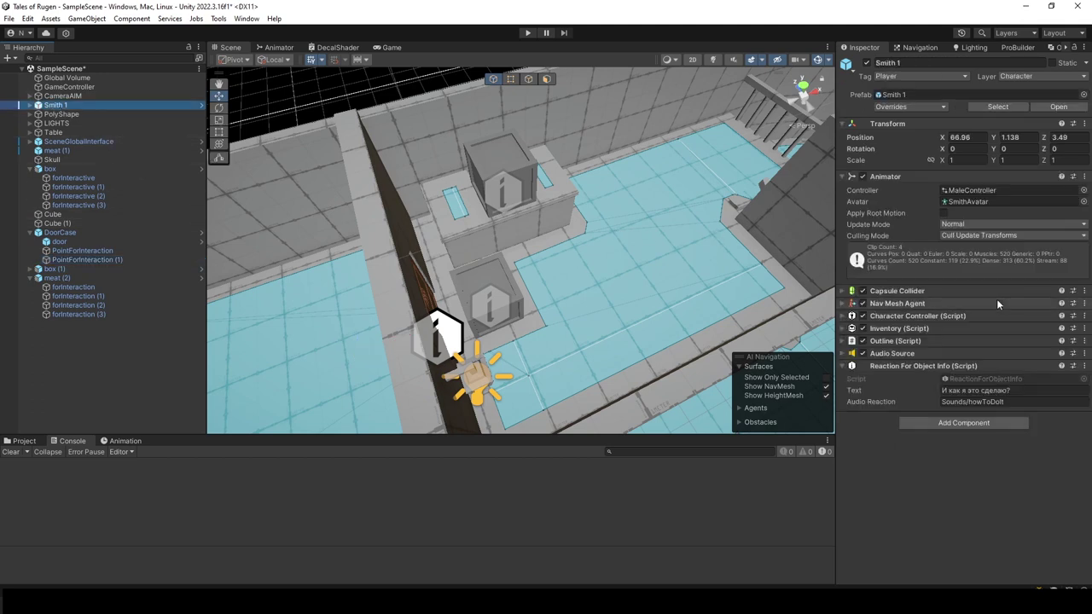
pyautogui.click(1085, 316)
pyautogui.click(997, 465)
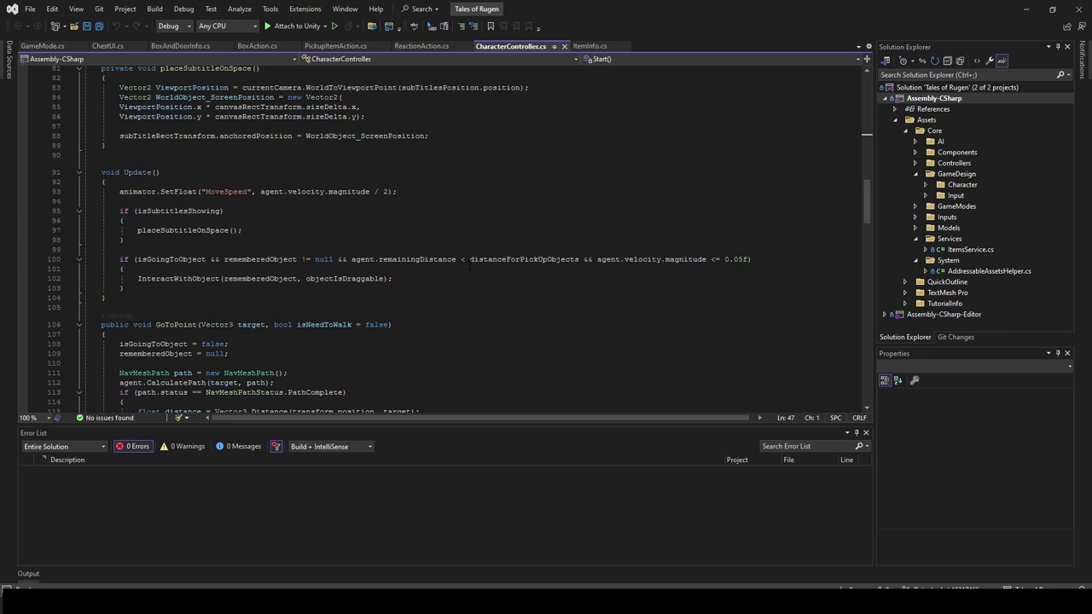
# - Walk through GoToPoint's CalculatePath call and PathComplete status check on lines 112-113
pyautogui.scroll(-7, 469, 265)
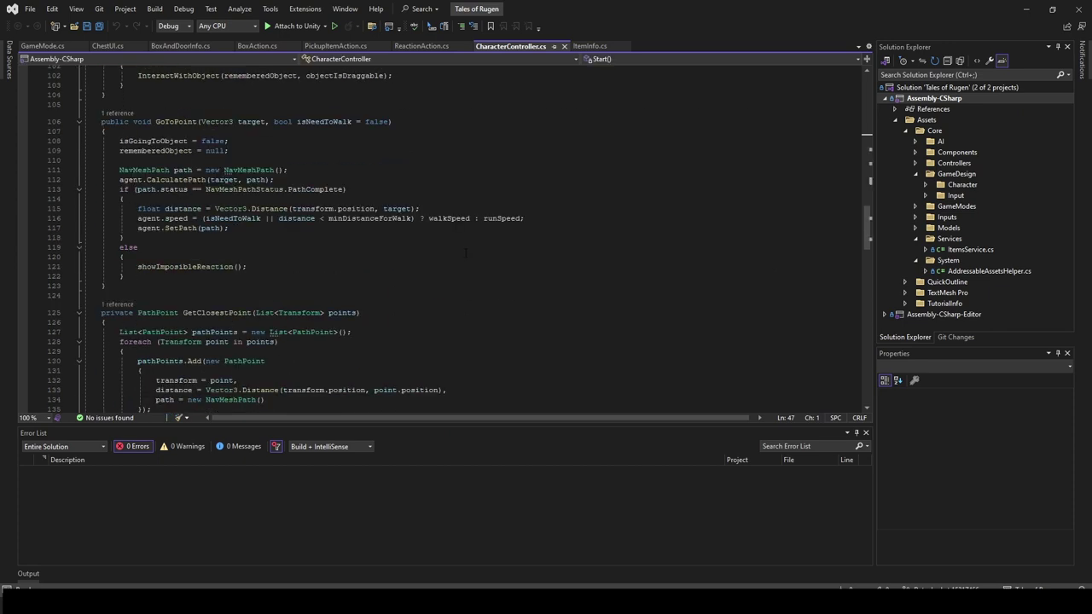
pyautogui.click(107, 130)
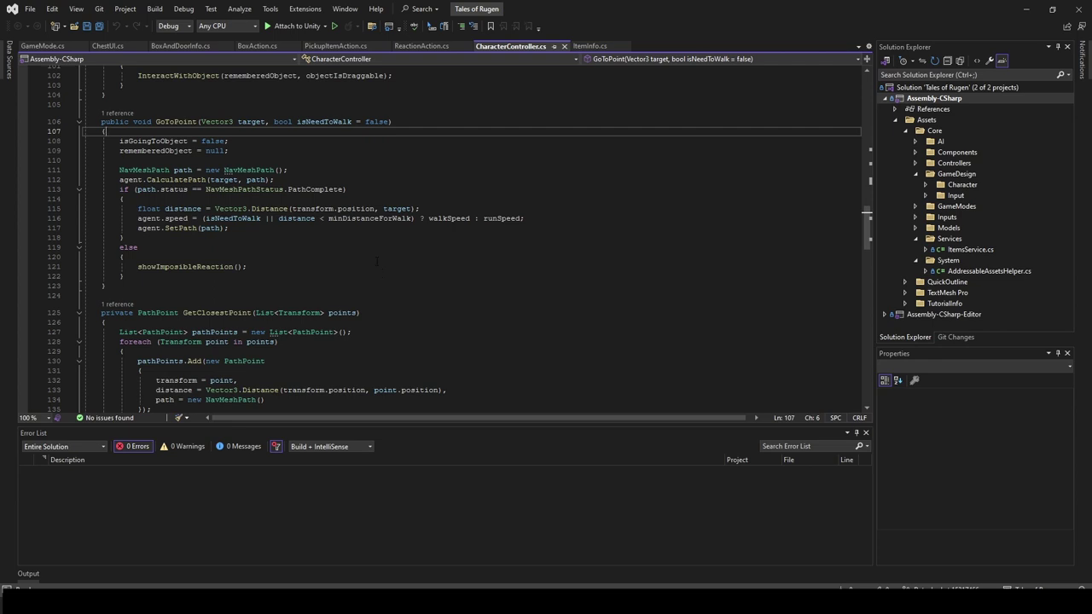
pyautogui.click(169, 189)
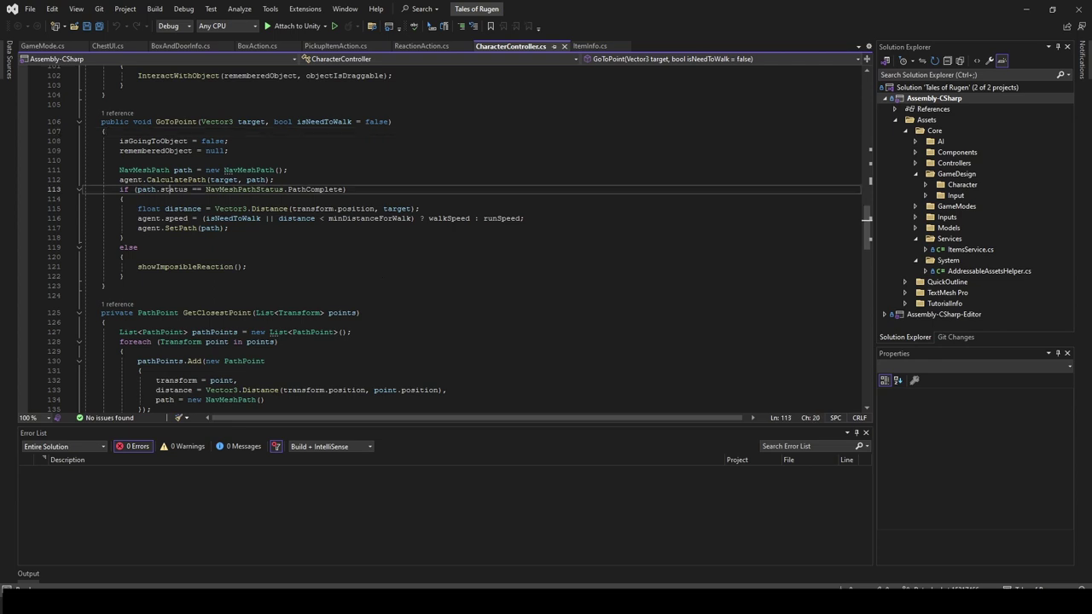
pyautogui.press('Up')
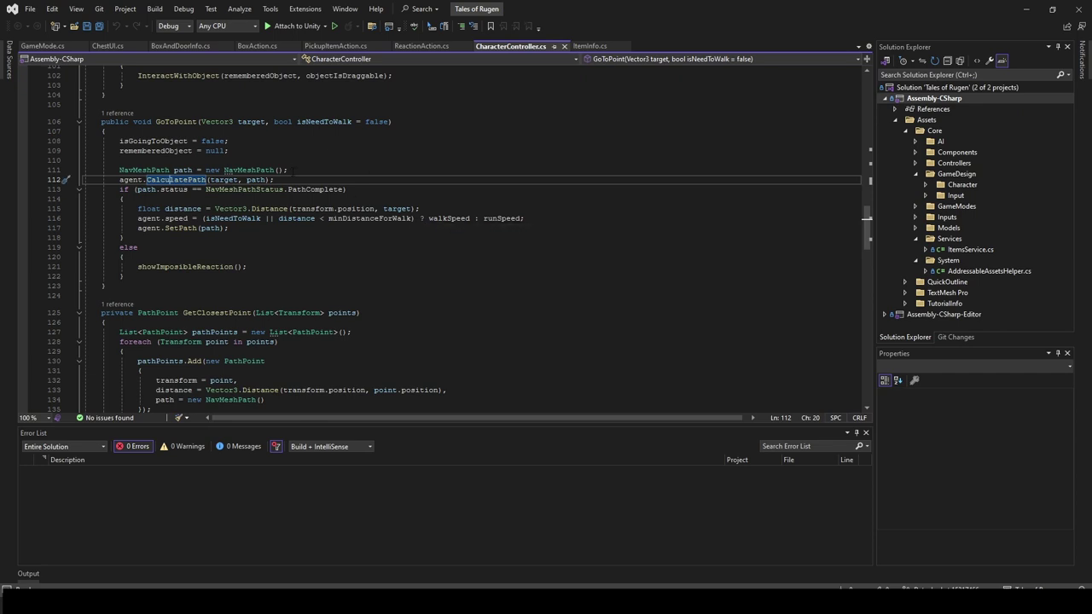
pyautogui.click(290, 189)
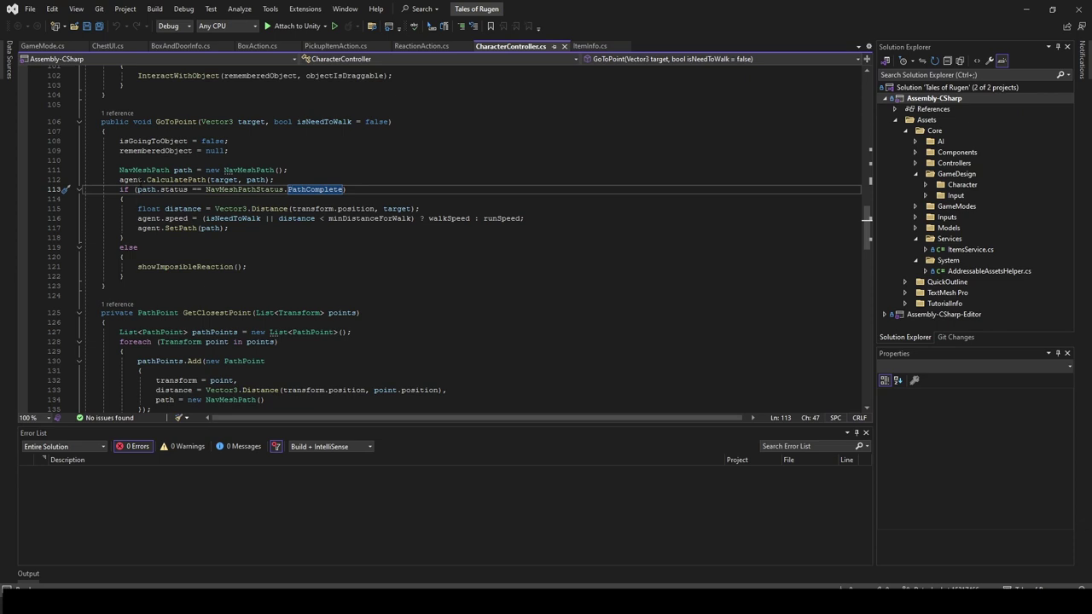
pyautogui.click(178, 180)
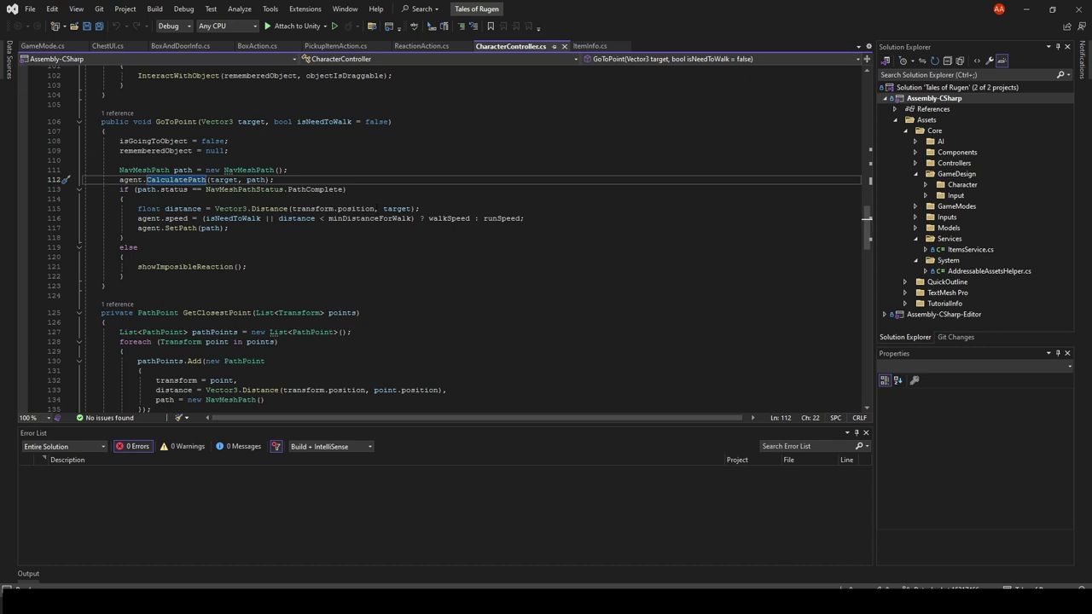
# - Review GetClosestPoint's points parameter, then go to the PathPoint definition with F12
pyautogui.scroll(-4, 256, 213)
pyautogui.scroll(-2, 256, 214)
pyautogui.click(238, 138)
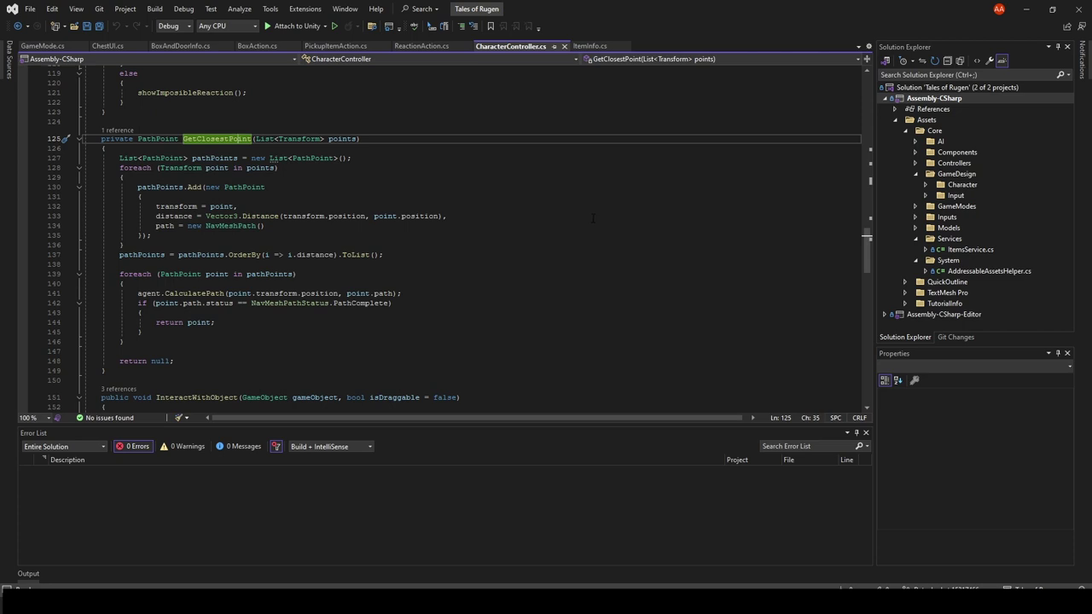
pyautogui.click(351, 139)
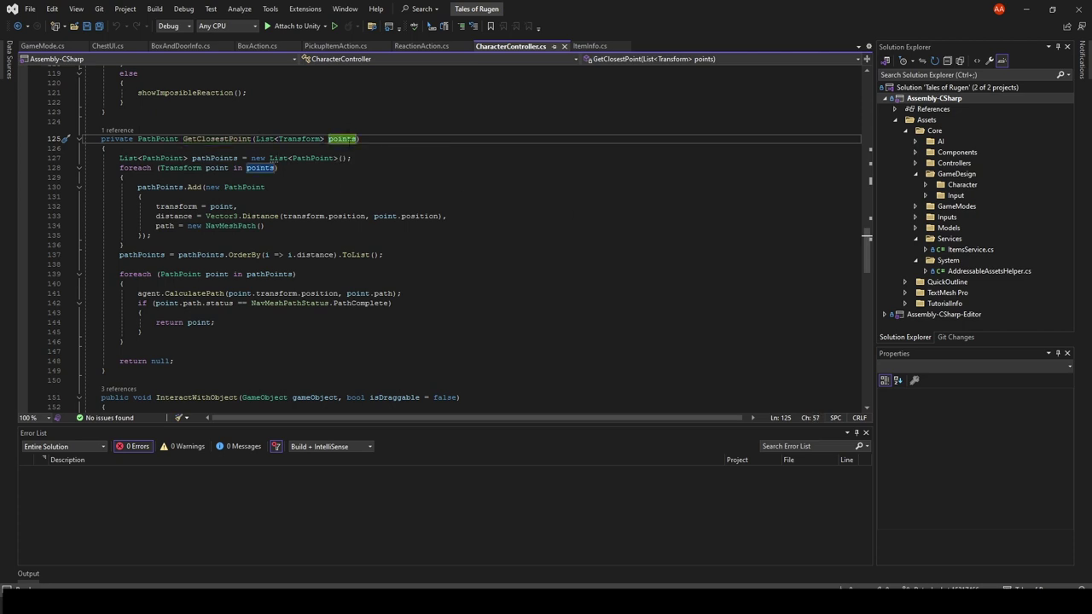
pyautogui.press('Left')
pyautogui.press('Left')
pyautogui.press('Left')
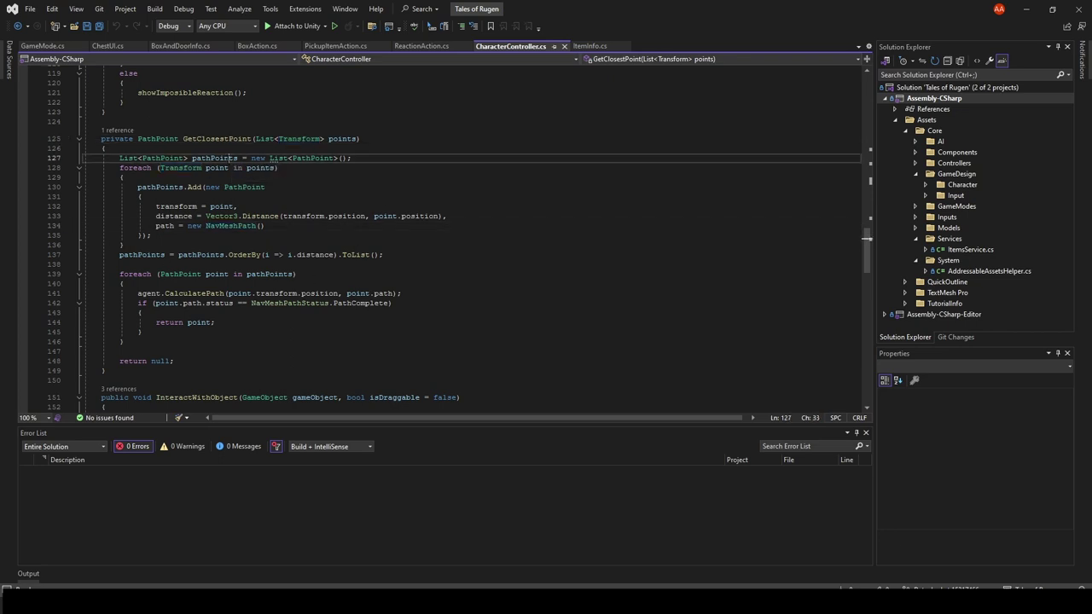
pyautogui.click(170, 167)
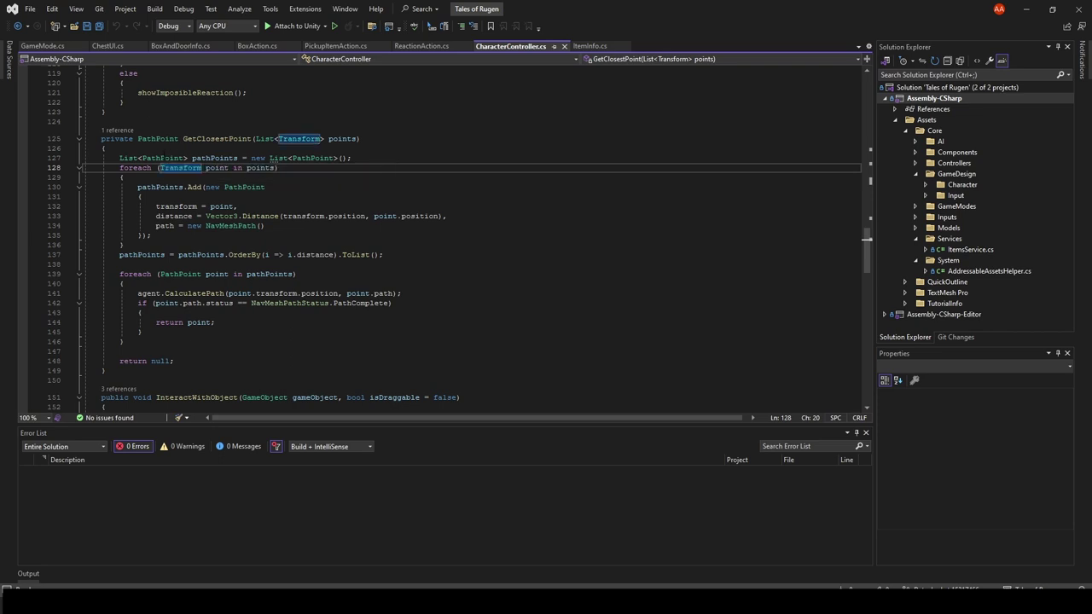
pyautogui.click(165, 157)
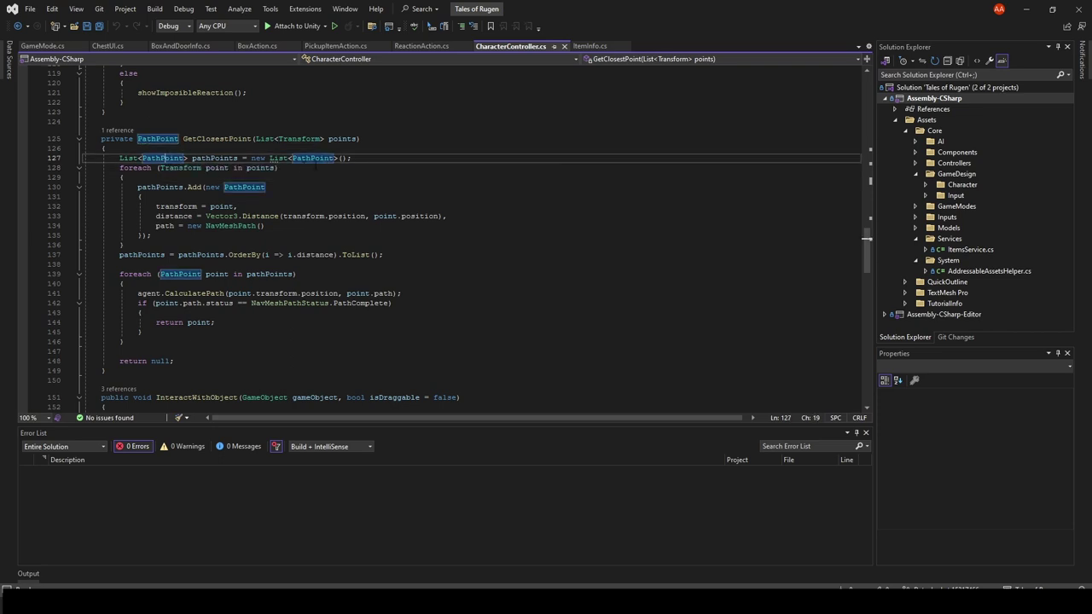
pyautogui.press('F12')
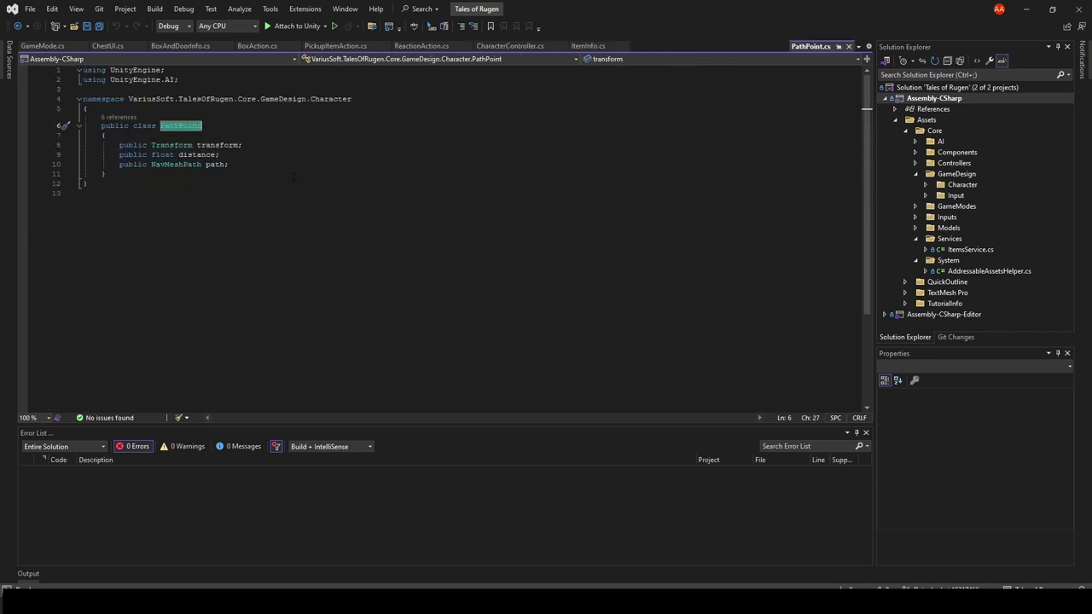
# - Step through PathPoint's transform, distance and path fields
pyautogui.click(206, 145)
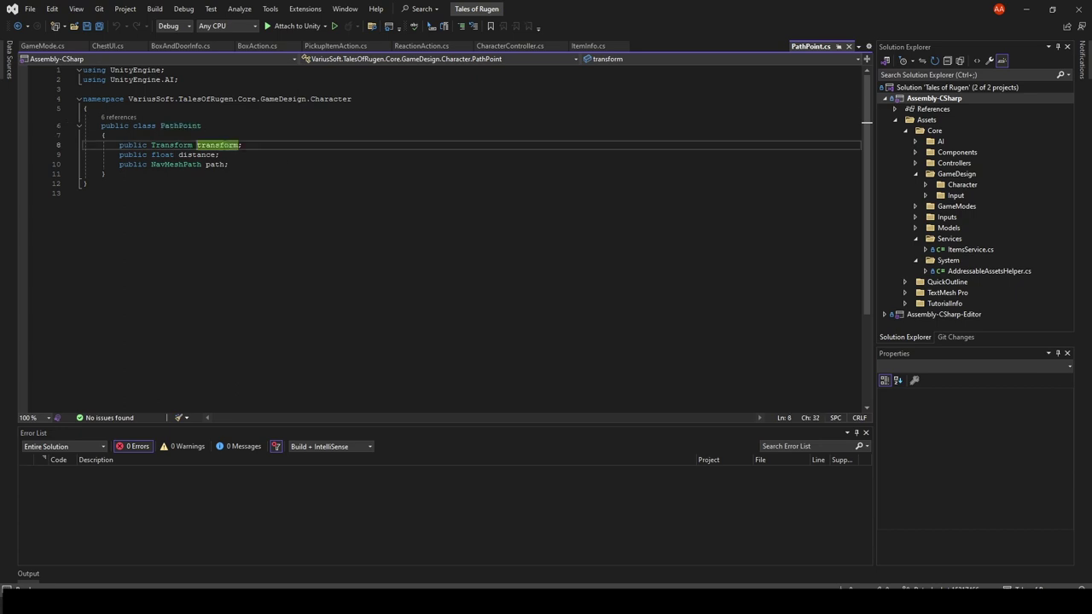
pyautogui.press('Down')
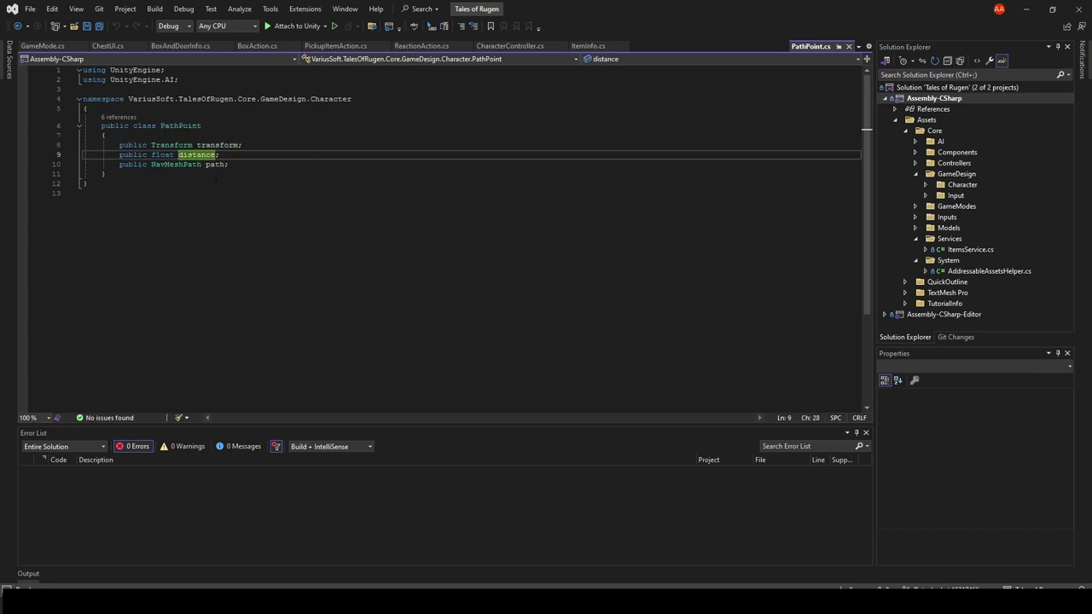
pyautogui.press('Down')
pyautogui.press('Down')
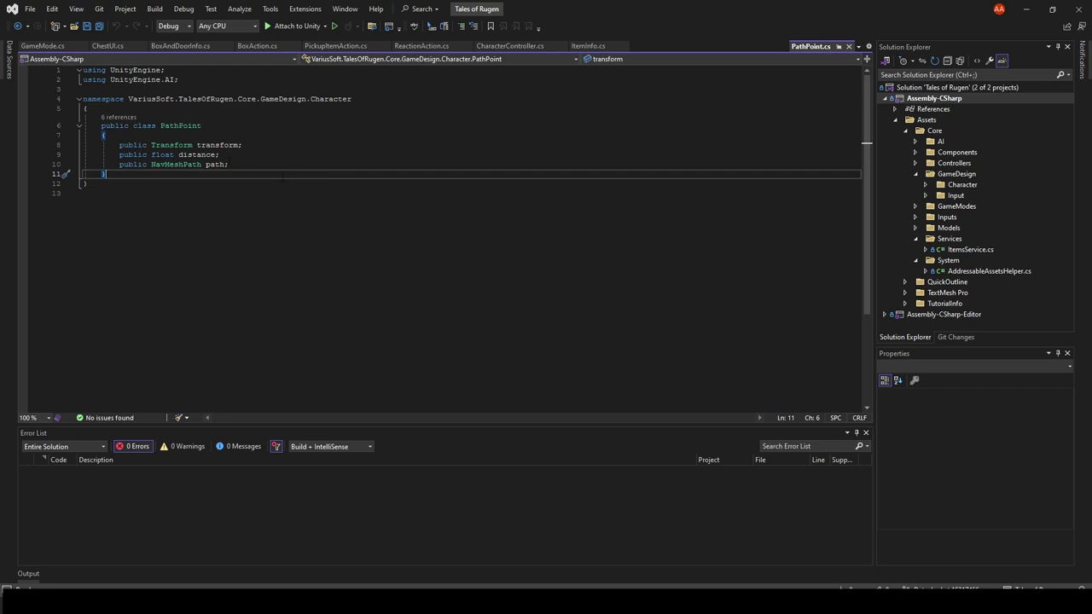
pyautogui.click(505, 47)
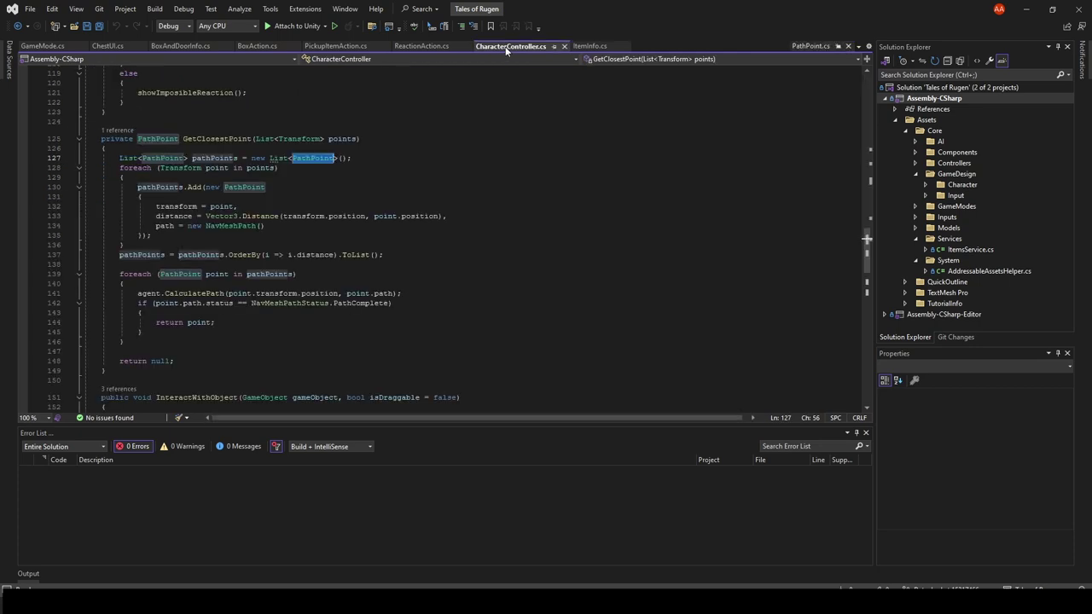
pyautogui.click(287, 303)
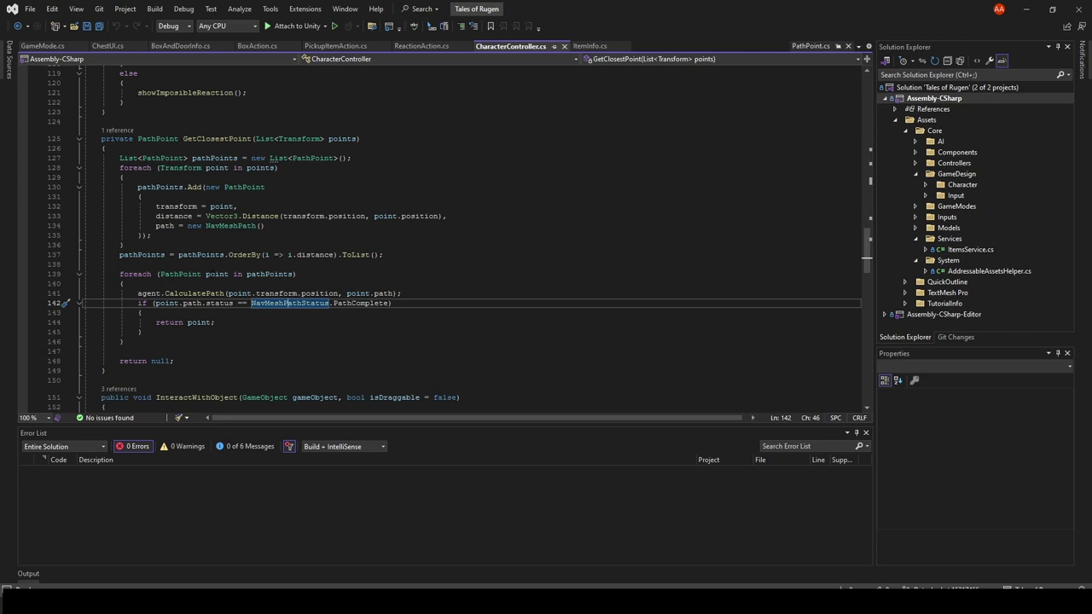
pyautogui.click(216, 274)
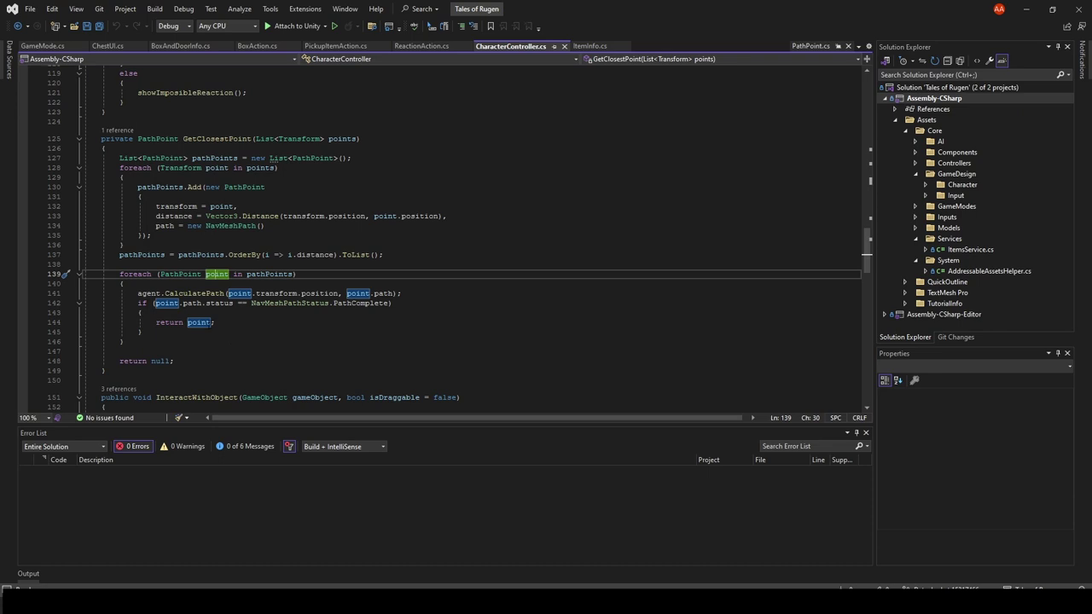
pyautogui.click(296, 322)
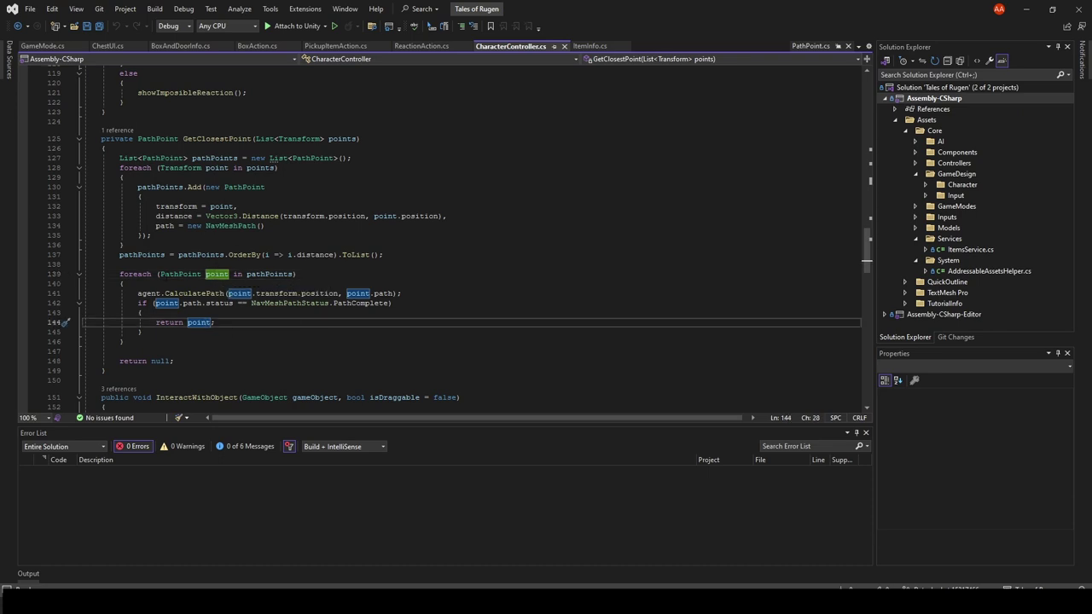
pyautogui.click(243, 255)
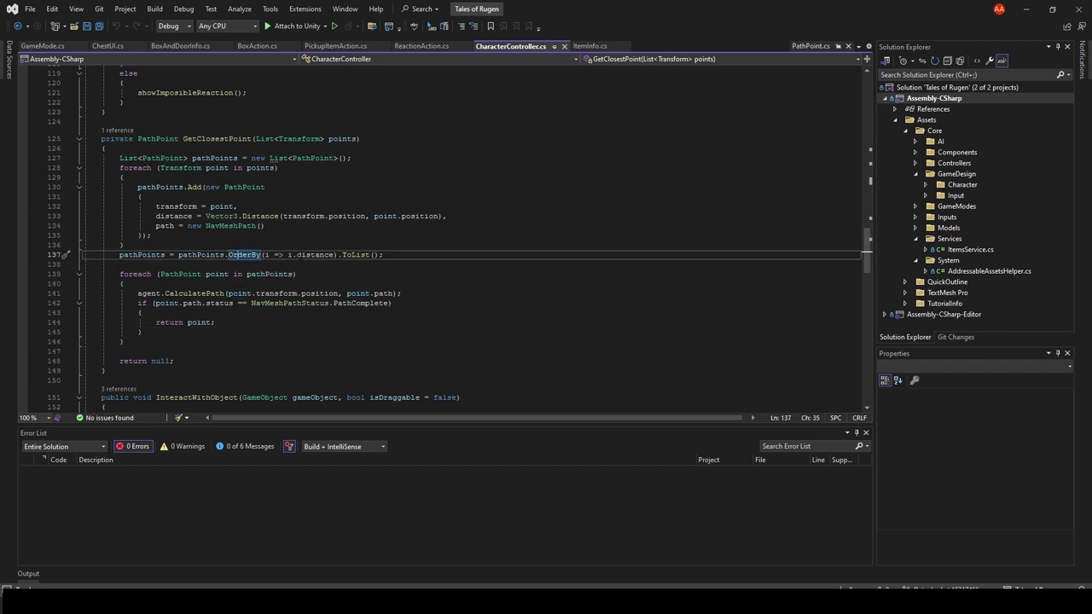
pyautogui.moveTo(288, 254); pyautogui.dragTo(336, 254)
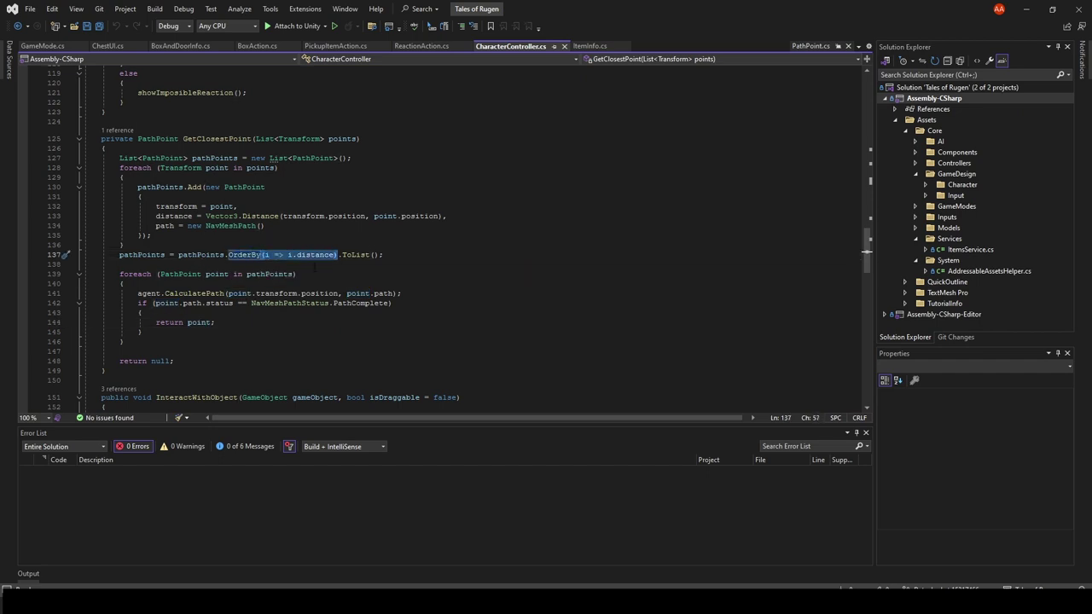
pyautogui.click(119, 264)
pyautogui.click(279, 216)
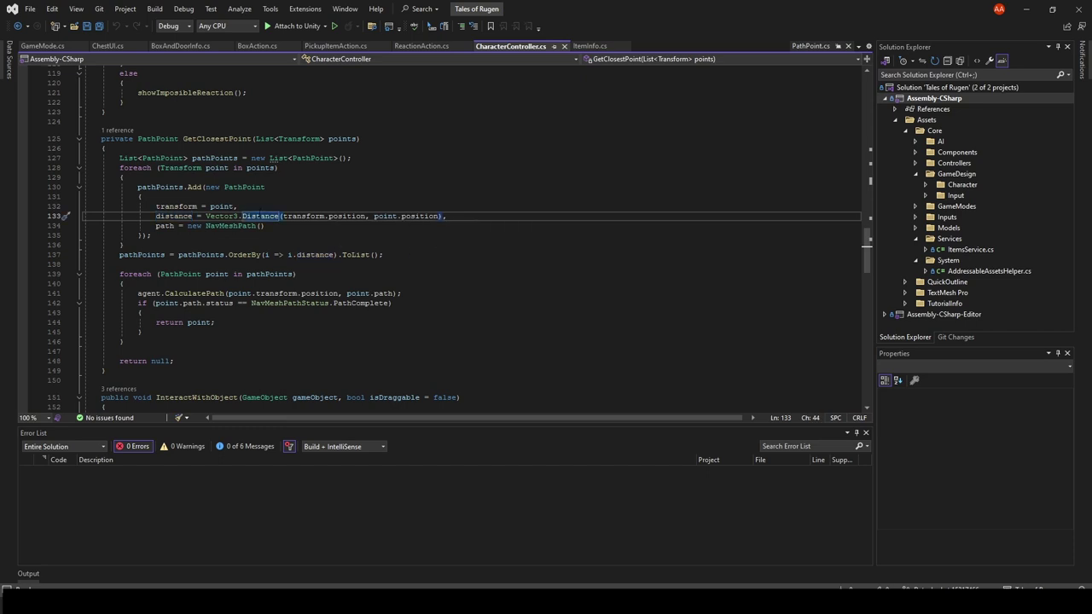
pyautogui.click(164, 215)
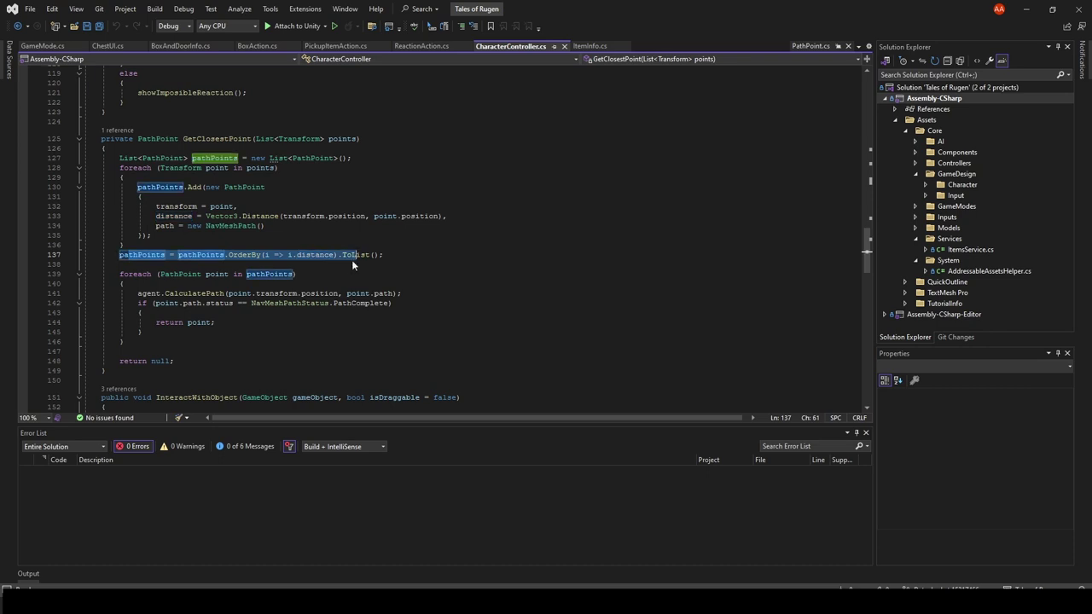
pyautogui.press('Down')
pyautogui.press('Down')
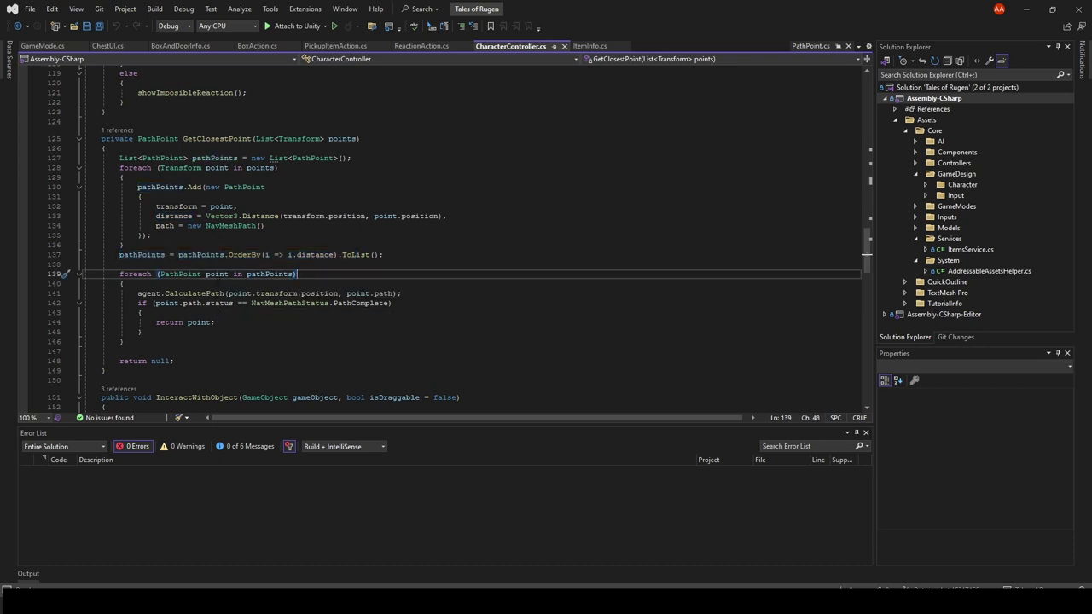
pyautogui.click(225, 294)
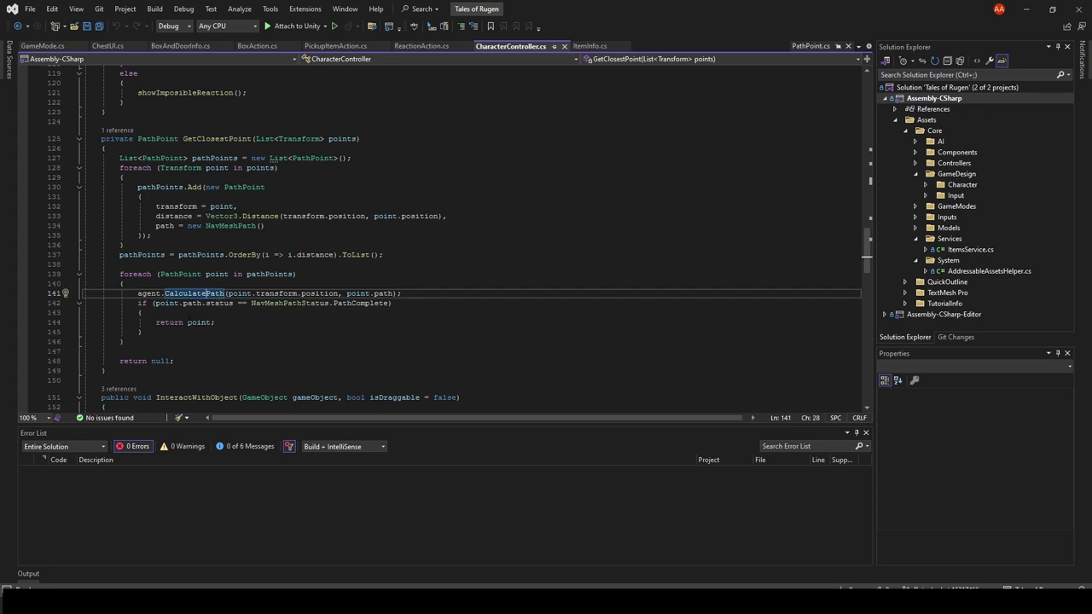
pyautogui.click(200, 322)
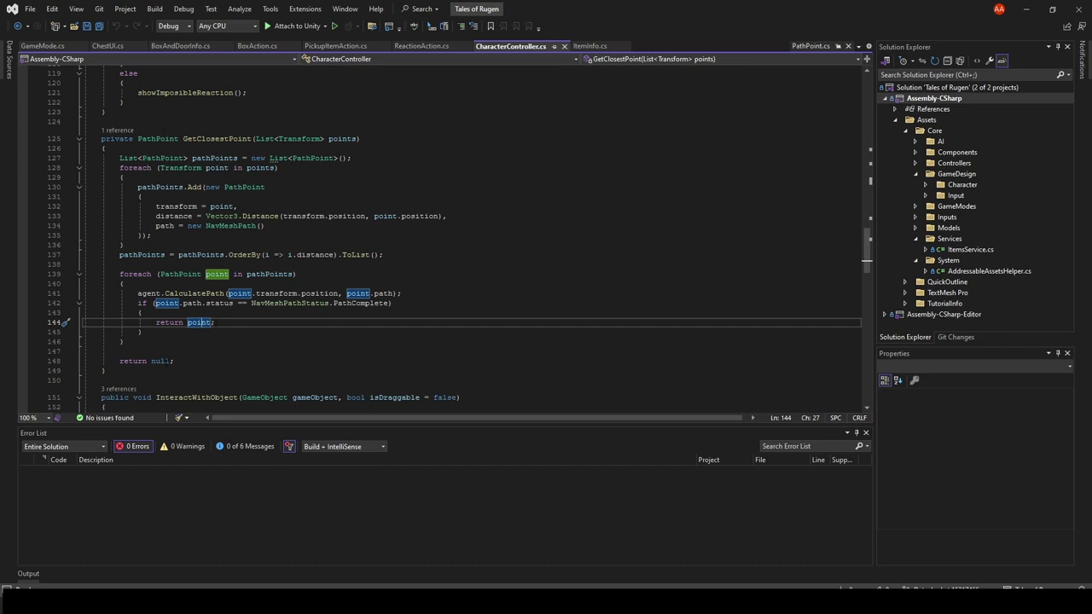
pyautogui.click(165, 361)
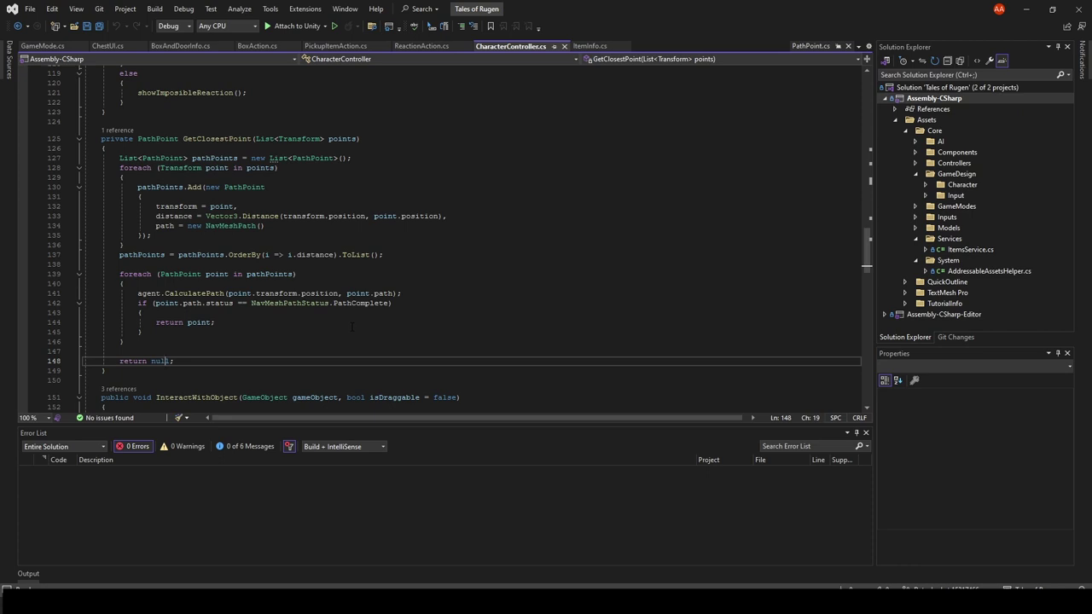
pyautogui.scroll(-6, 352, 327)
# - Scroll to InteractWithObject's switch and review the opened check, ShowBoxContainer call and PickUp trigger
pyautogui.click(226, 224)
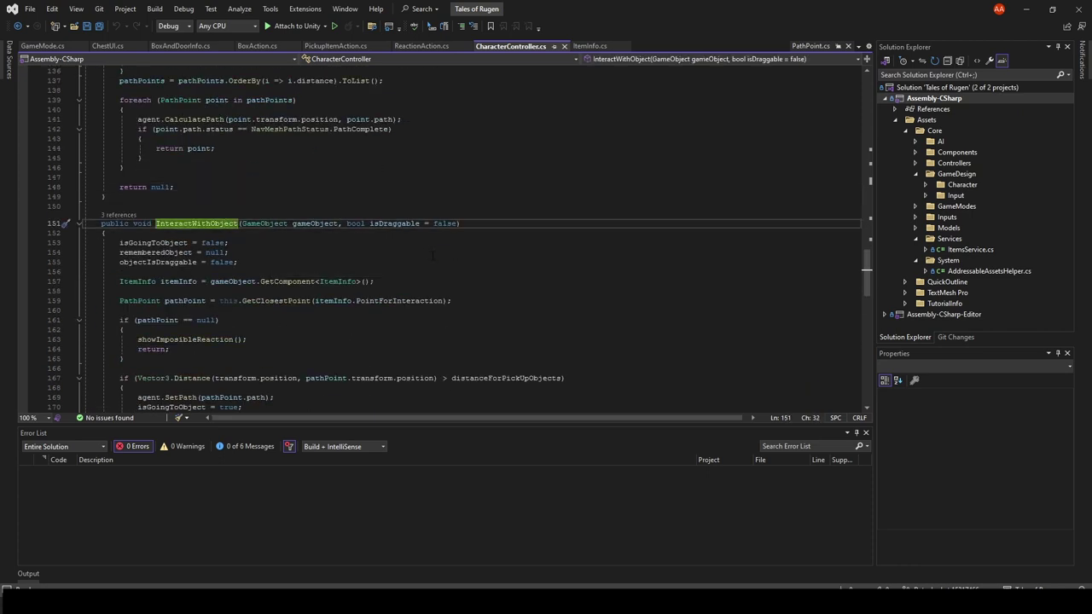
pyautogui.scroll(-2, 433, 254)
pyautogui.scroll(-1, 431, 253)
pyautogui.scroll(-2, 429, 253)
pyautogui.scroll(-7, 426, 252)
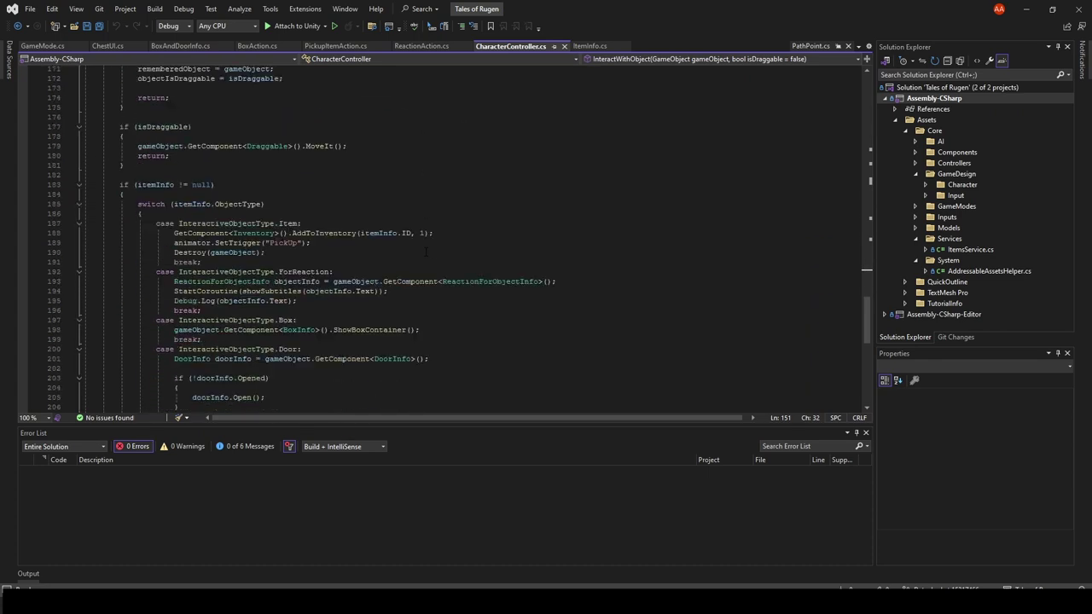
pyautogui.scroll(-1, 426, 251)
pyautogui.scroll(-1, 426, 250)
pyautogui.scroll(-1, 426, 250)
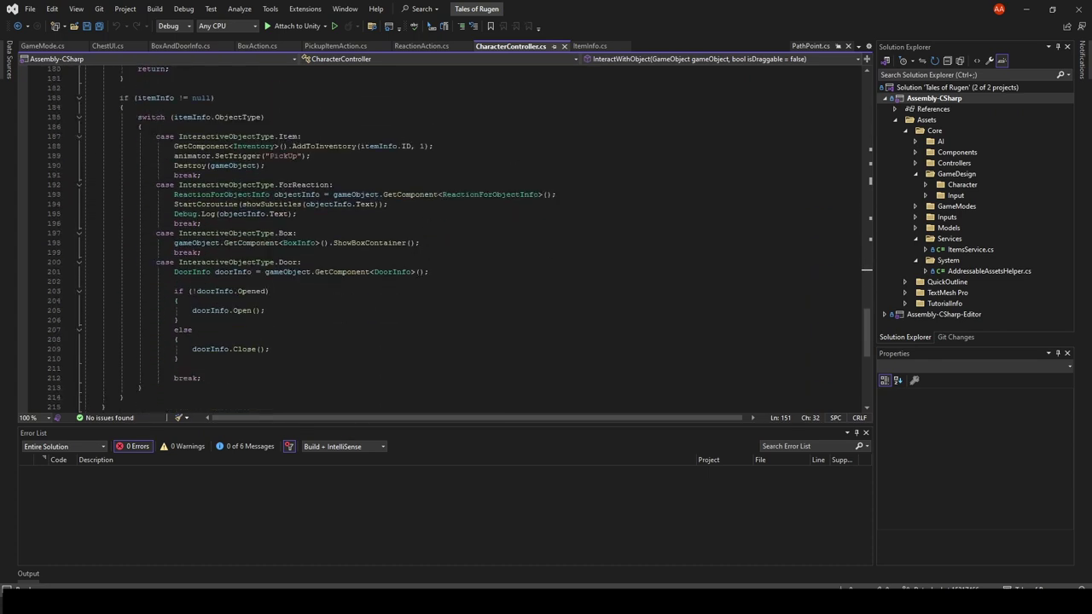
pyautogui.click(320, 293)
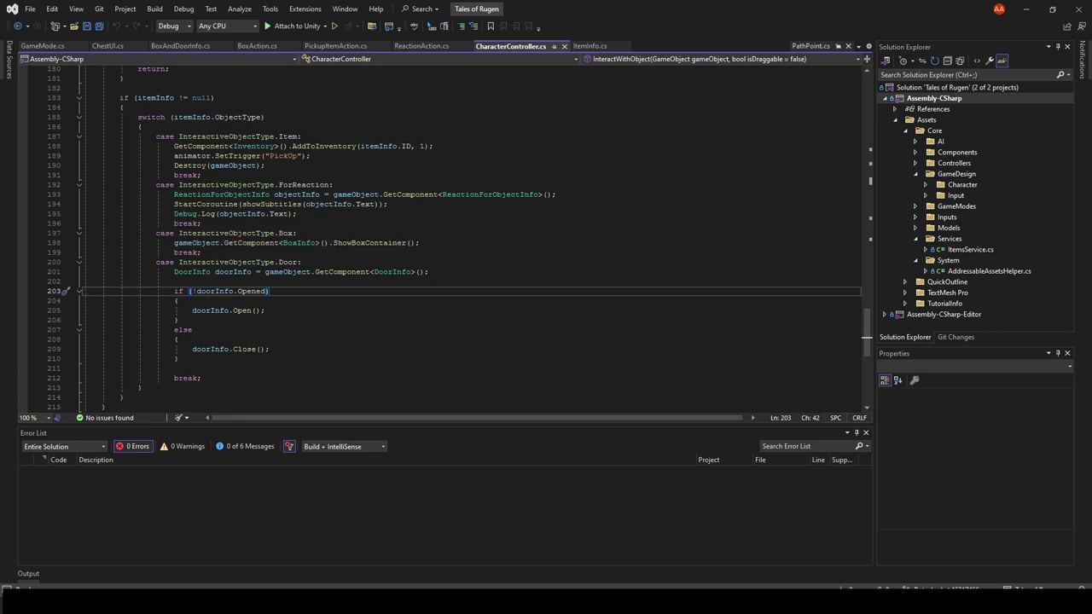
pyautogui.click(321, 243)
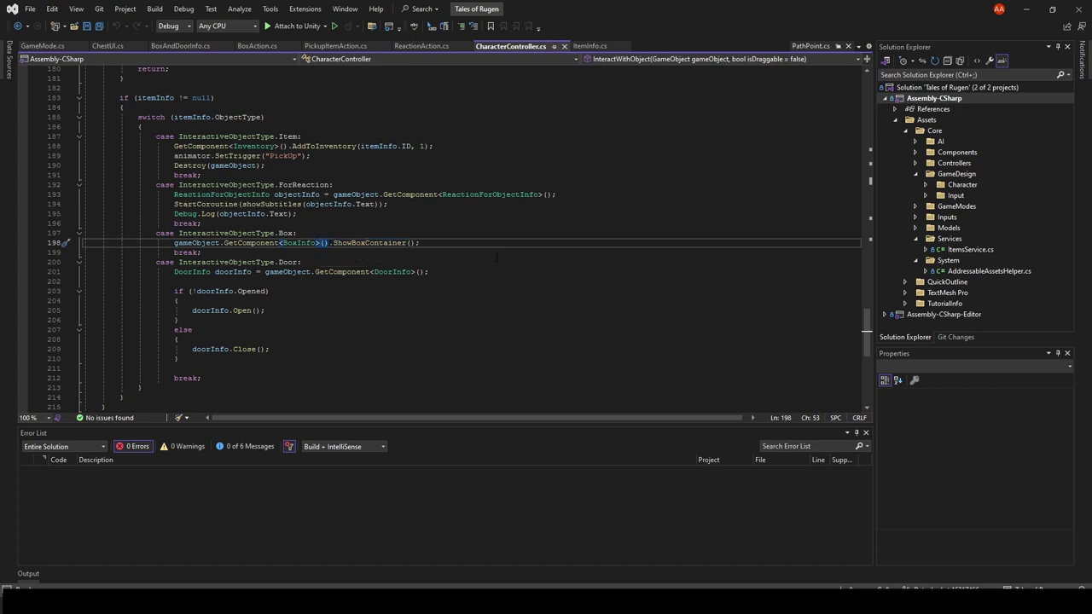
pyautogui.click(233, 155)
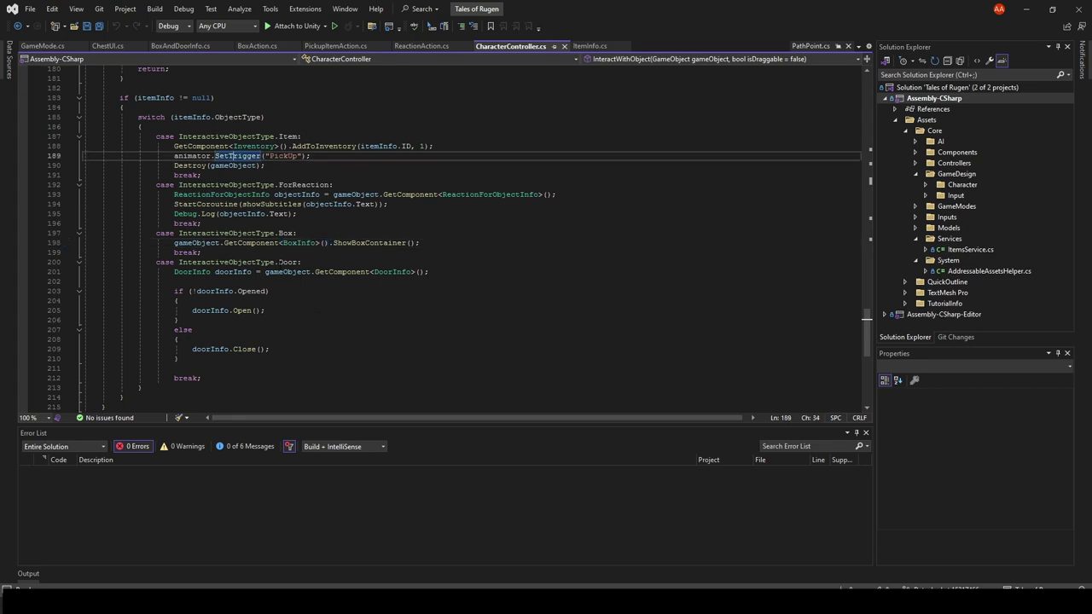
# - Review the Door case's DoorInfo lookup, Opened check and Close call, then F12 on doorInfo.Open()
pyautogui.click(288, 262)
pyautogui.scroll(-2, 256, 239)
pyautogui.click(209, 214)
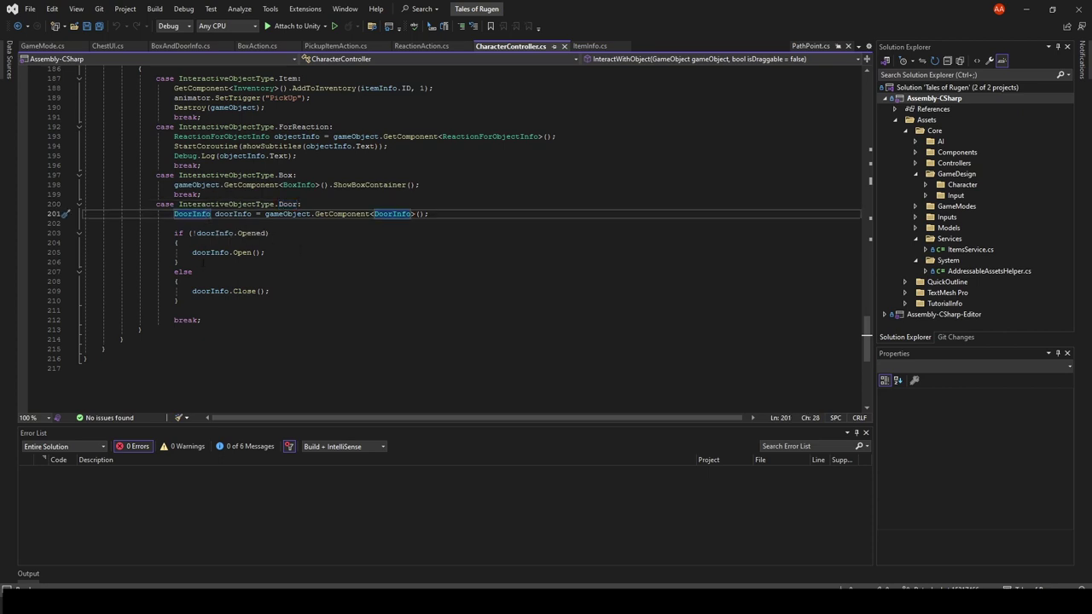
pyautogui.click(218, 233)
pyautogui.click(258, 233)
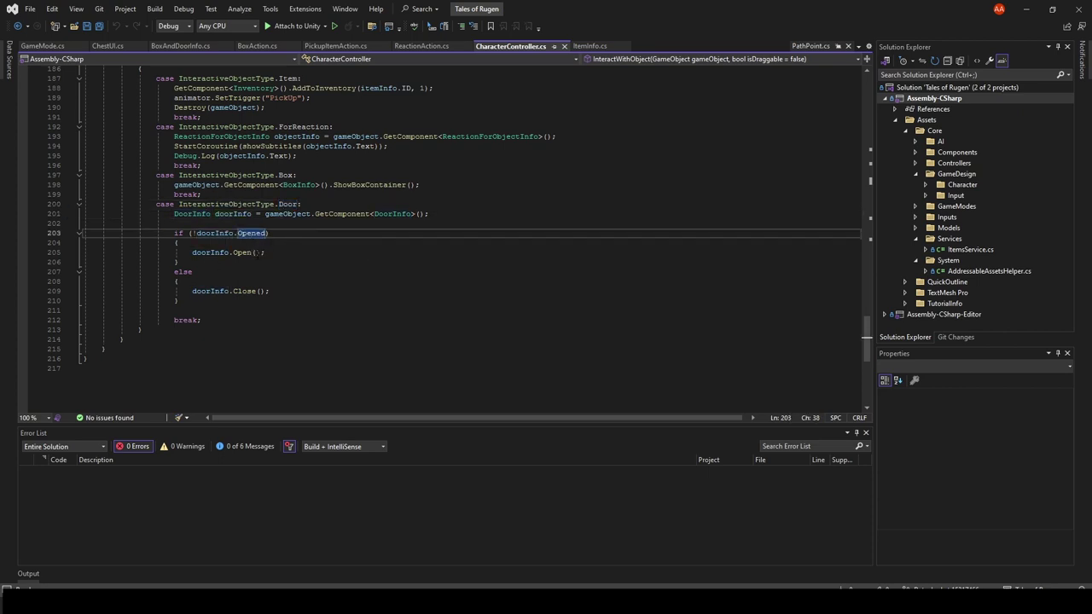
pyautogui.click(244, 291)
pyautogui.click(257, 233)
pyautogui.click(247, 253)
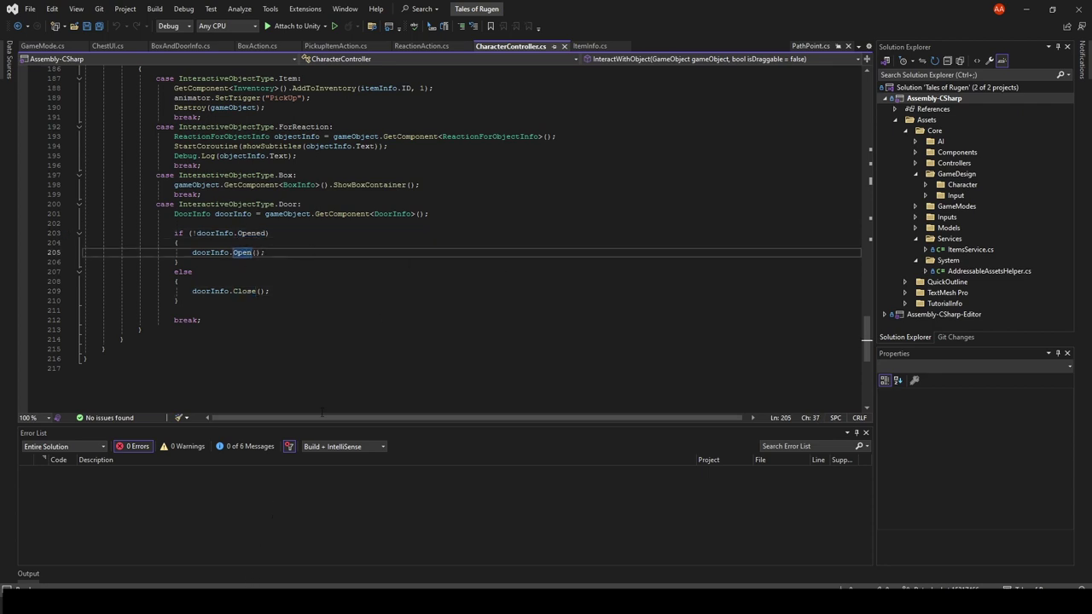
pyautogui.press('F12')
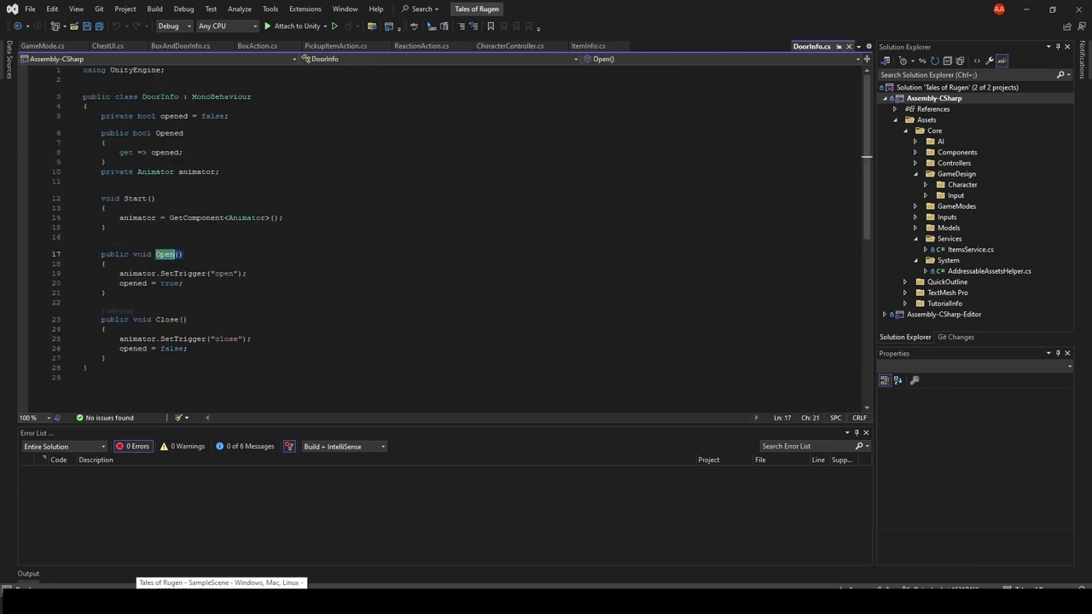
# - Review Open()'s "open" SetTrigger call and the opened flag being set to true
pyautogui.click(180, 273)
pyautogui.click(120, 283)
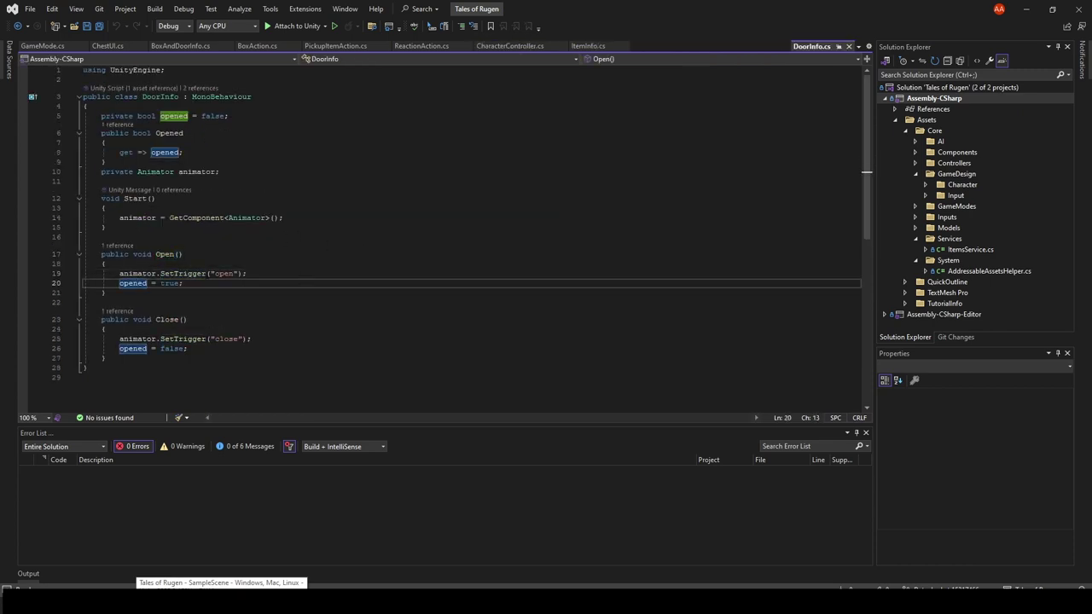
pyautogui.click(173, 273)
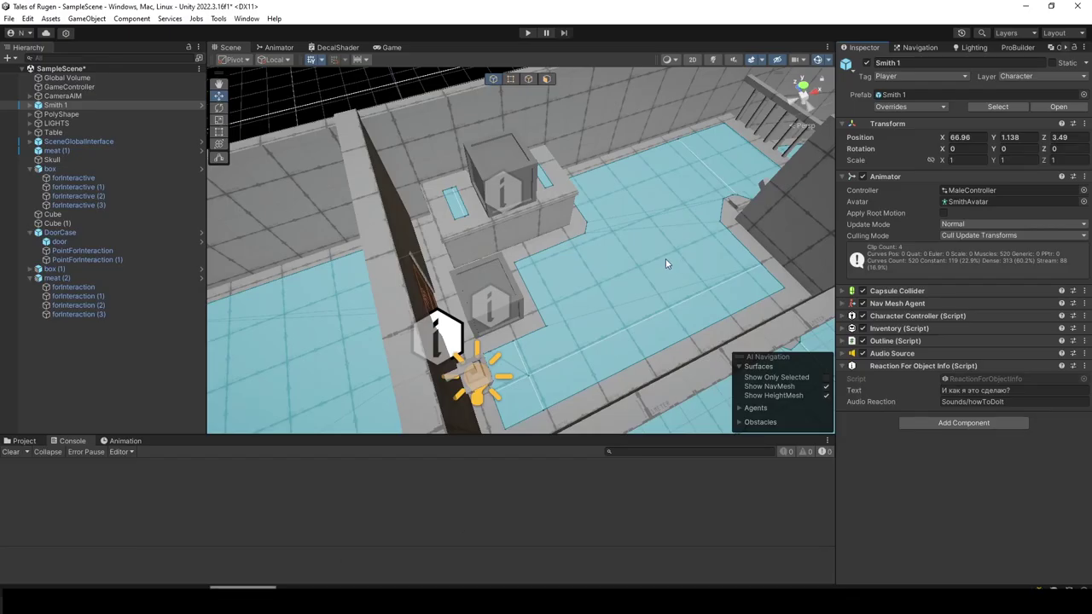
# - Orbit the Scene view to the door and select it
pyautogui.keyDown('alt'); pyautogui.moveTo(666, 259); pyautogui.dragTo(495, 322); pyautogui.keyUp('alt')
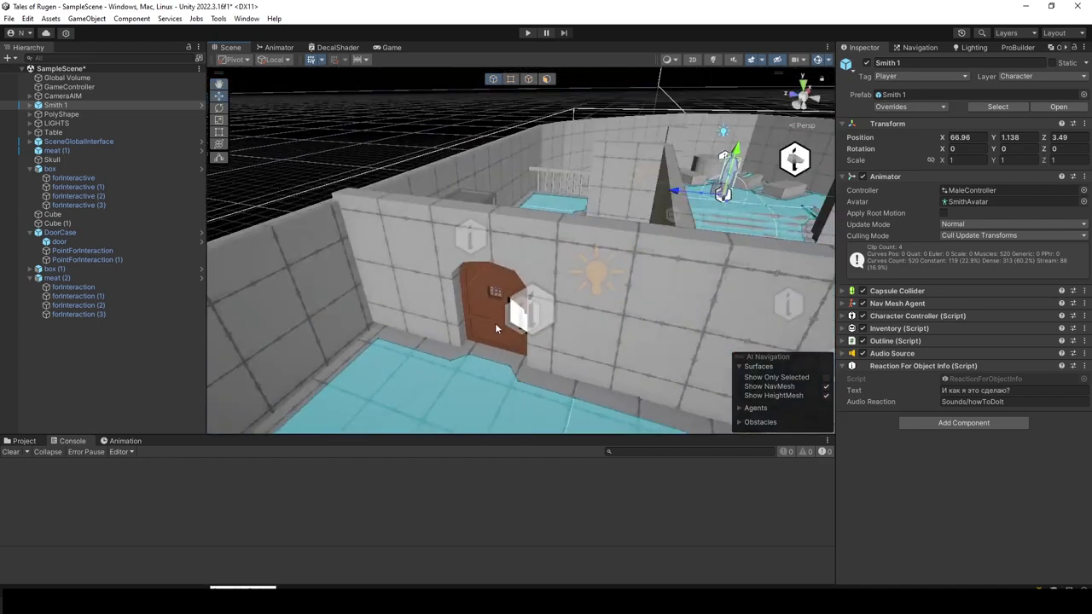
pyautogui.click(495, 323)
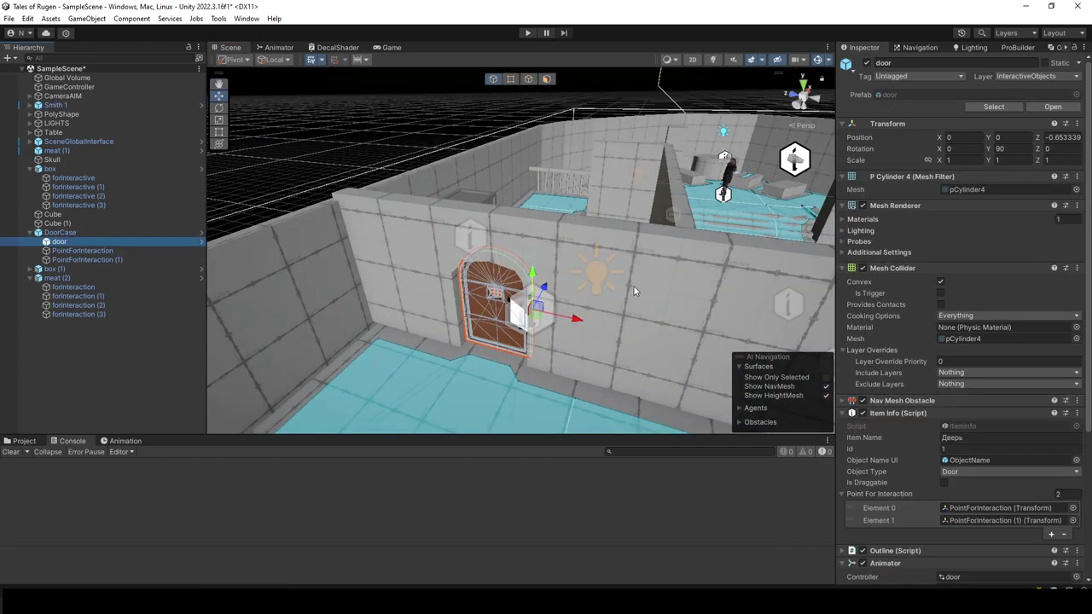
pyautogui.keyDown('alt'); pyautogui.moveTo(633, 285); pyautogui.dragTo(390, 299); pyautogui.keyUp('alt')
pyautogui.scroll(2, 555, 284)
pyautogui.scroll(1, 556, 284)
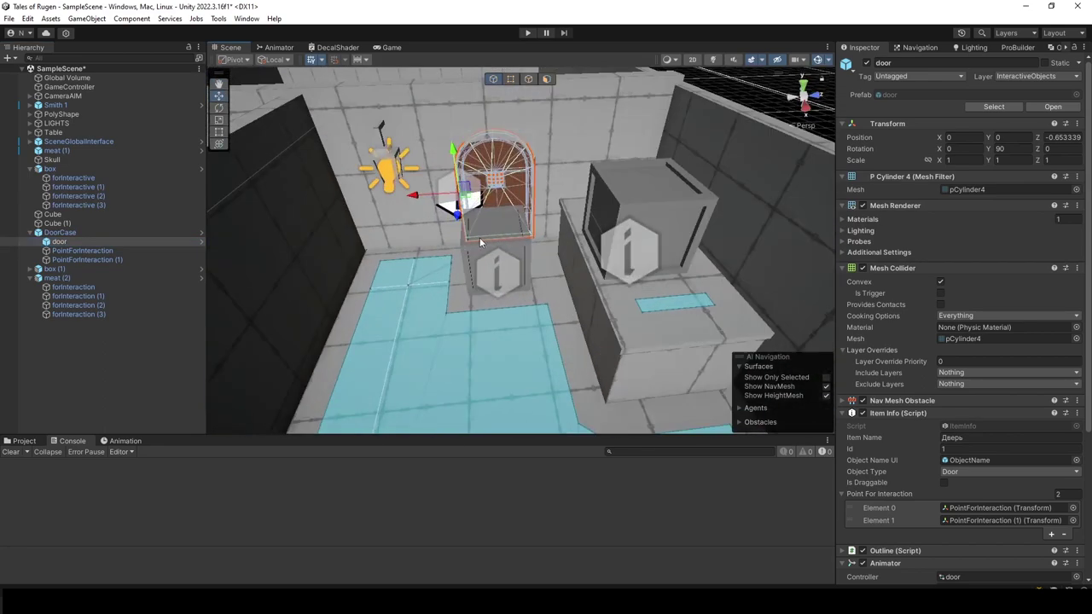
pyautogui.scroll(1, 556, 284)
pyautogui.scroll(1, 555, 285)
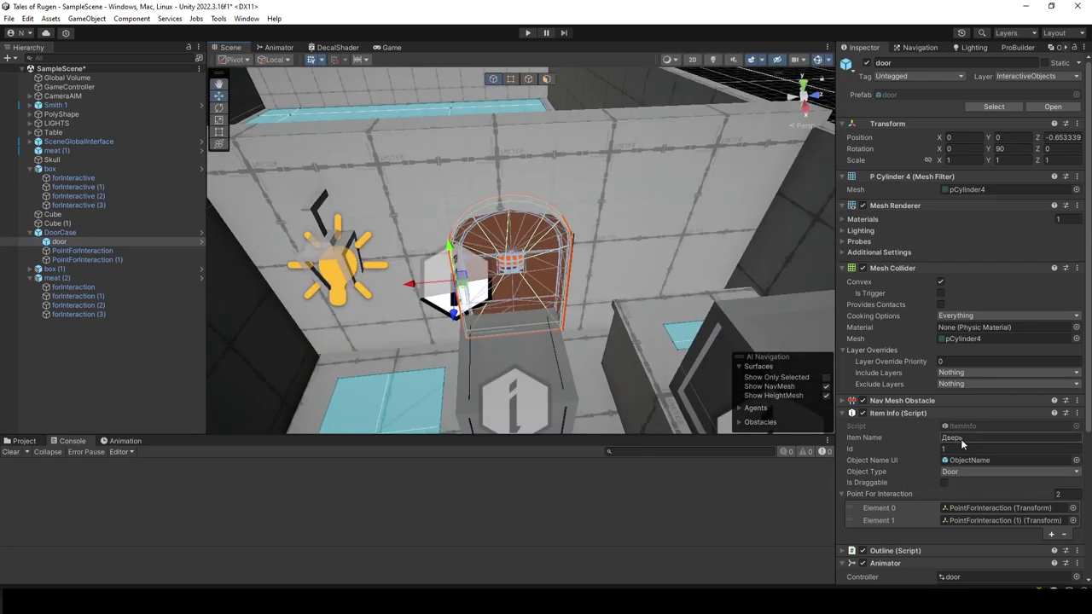
# - Switch on Carve Only Stationary in the door's Nav Mesh Obstacle, alongside Carve with Box shape
pyautogui.click(930, 400)
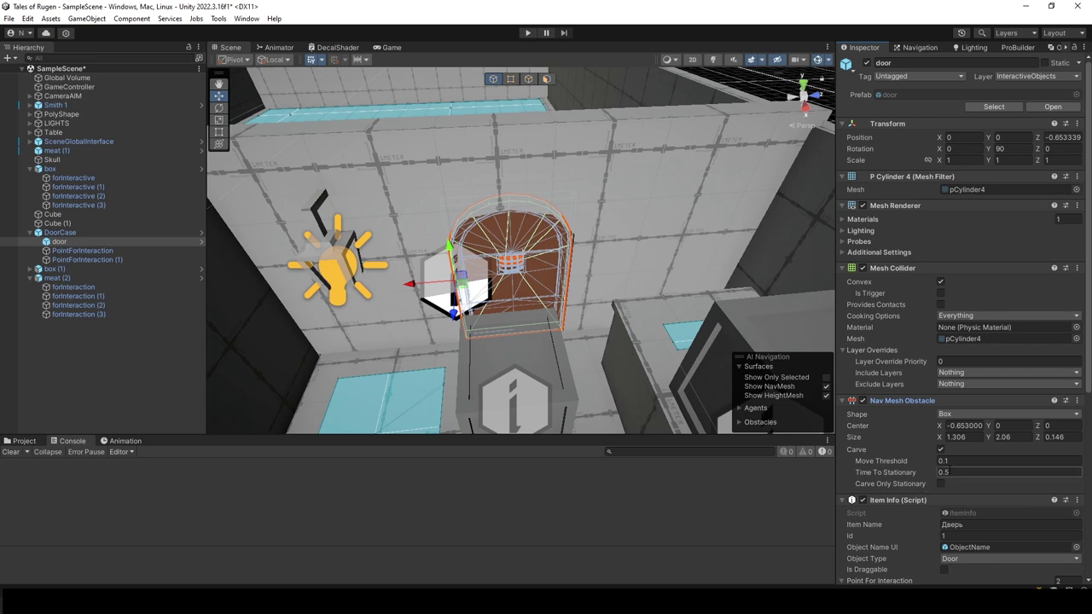
pyautogui.click(941, 484)
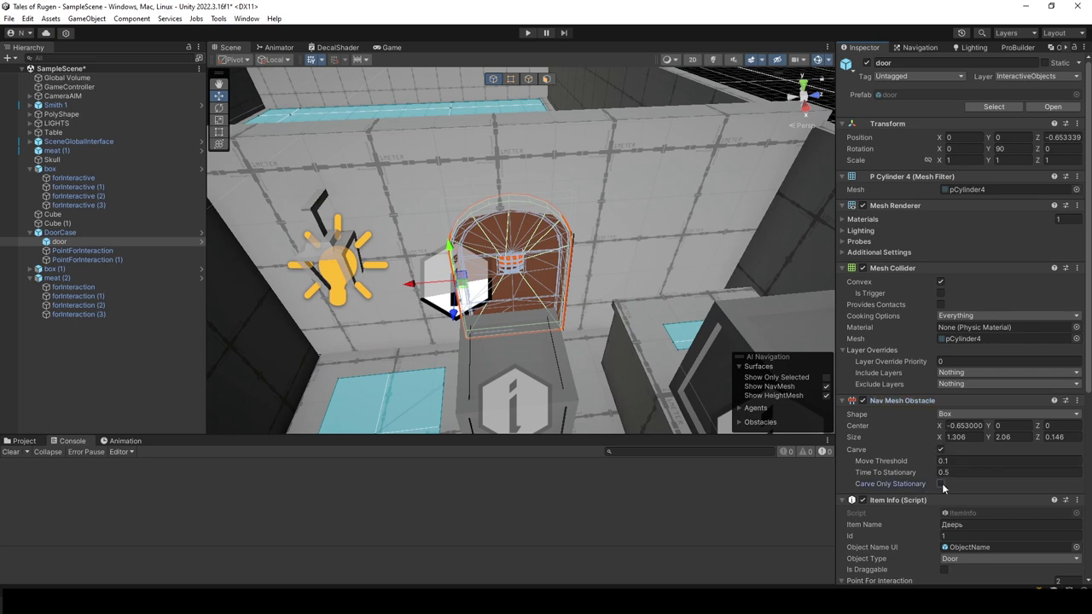
pyautogui.moveTo(630, 324)
pyautogui.mouseDown(button='right')
pyautogui.moveTo(559, 351)
pyautogui.moveTo(568, 320)
pyautogui.moveTo(602, 308)
pyautogui.moveTo(600, 356)
pyautogui.mouseUp(button='right')
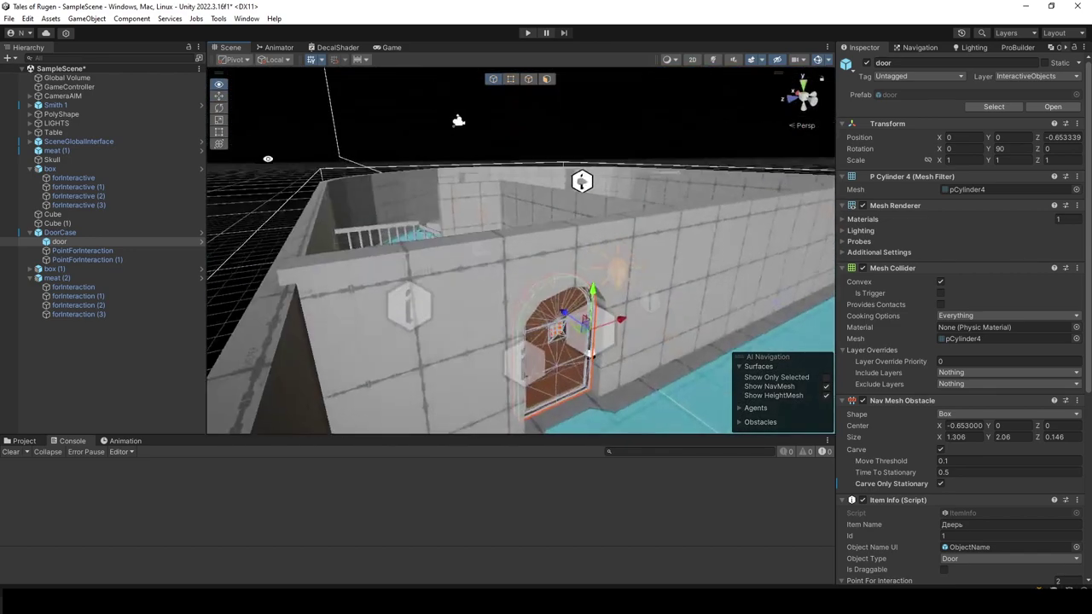
pyautogui.moveTo(600, 356); pyautogui.dragTo(570, 343, button='middle')
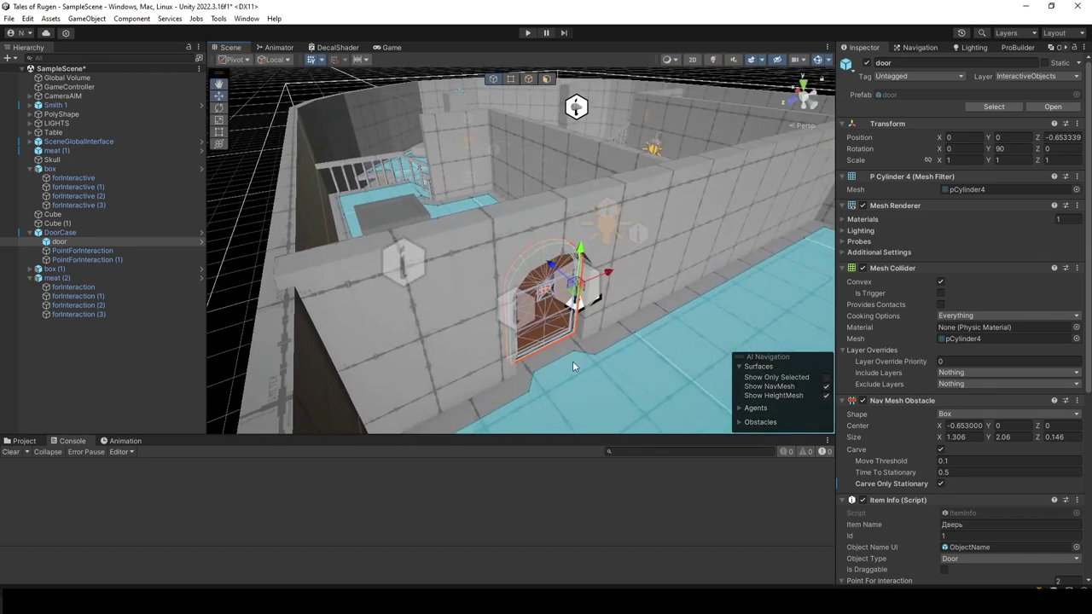
# - Orbit over the door and walls, then return to CharacterController.cs at the doorInfo.Open() line
pyautogui.keyDown('alt'); pyautogui.moveTo(573, 361); pyautogui.dragTo(539, 321); pyautogui.keyUp('alt')
pyautogui.moveTo(586, 339)
pyautogui.keyDown('alt'); pyautogui.mouseDown()
pyautogui.moveTo(615, 411)
pyautogui.moveTo(532, 316)
pyautogui.moveTo(723, 333)
pyautogui.moveTo(565, 120)
pyautogui.mouseUp(); pyautogui.keyUp('alt')
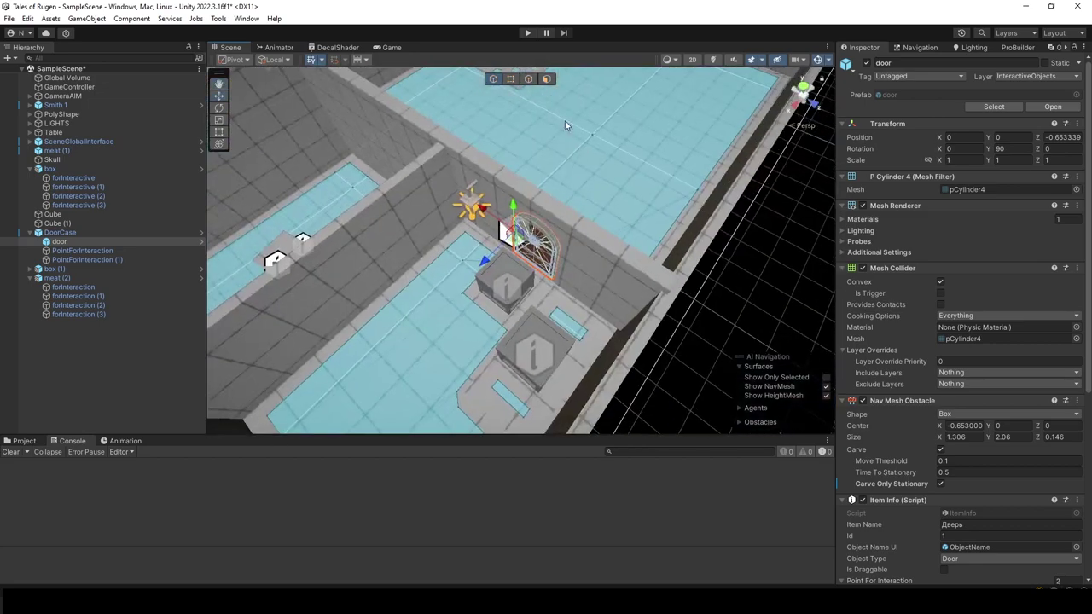
pyautogui.hotkey('alt', 'Tab')
pyautogui.click(363, 256)
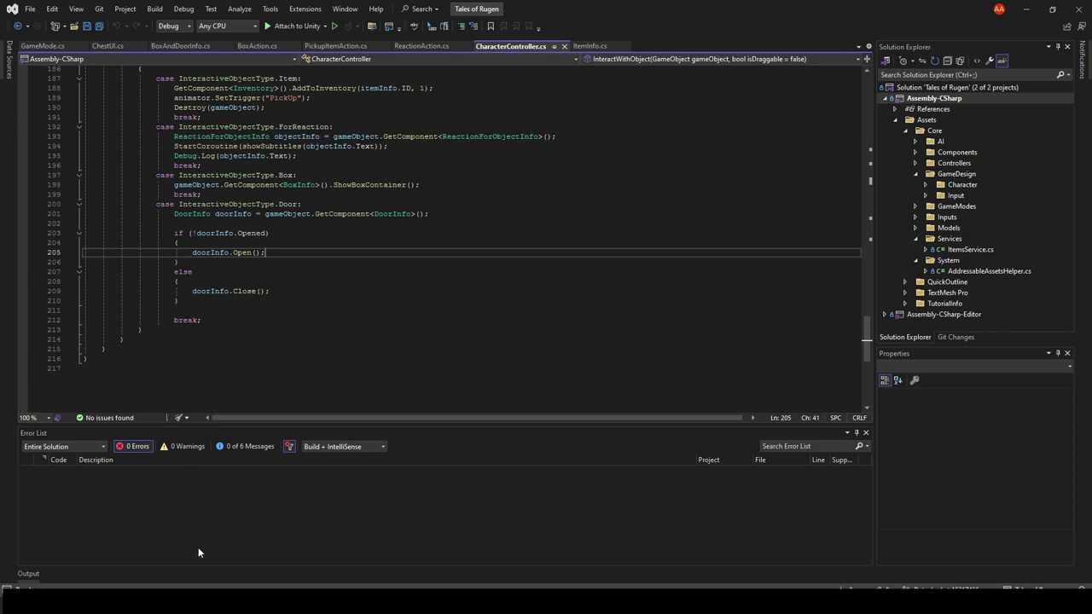
# - Back in Unity, zoom, pan and orbit to a top-down view over the navmesh-covered grated rooms
pyautogui.hotkey('alt', 'Tab')
pyautogui.scroll(3, 576, 257)
pyautogui.scroll(3, 442, 397)
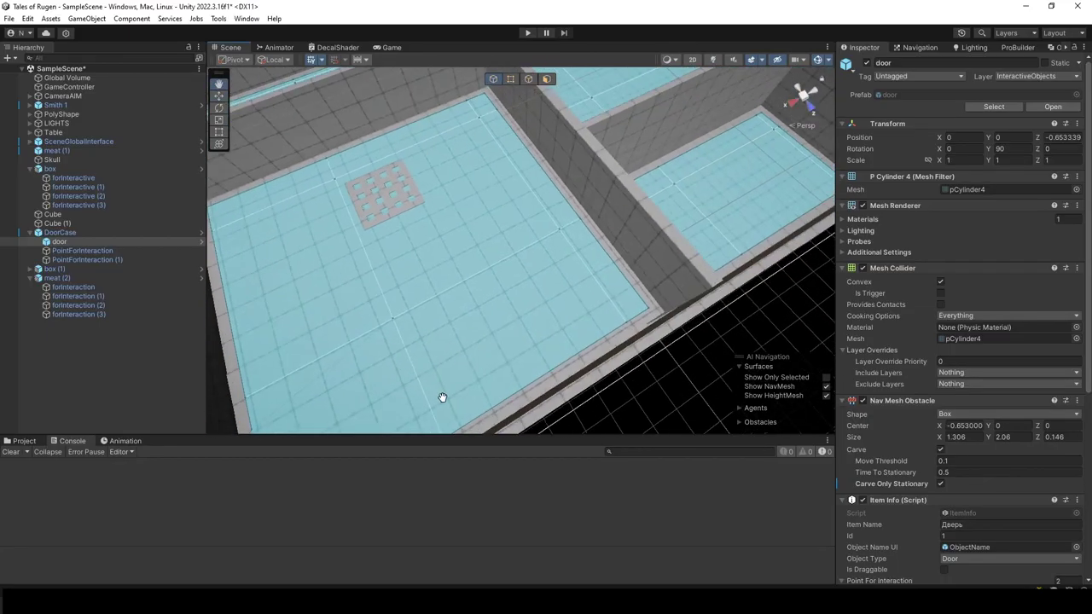
pyautogui.moveTo(442, 398); pyautogui.dragTo(439, 408)
pyautogui.scroll(-5, 621, 321)
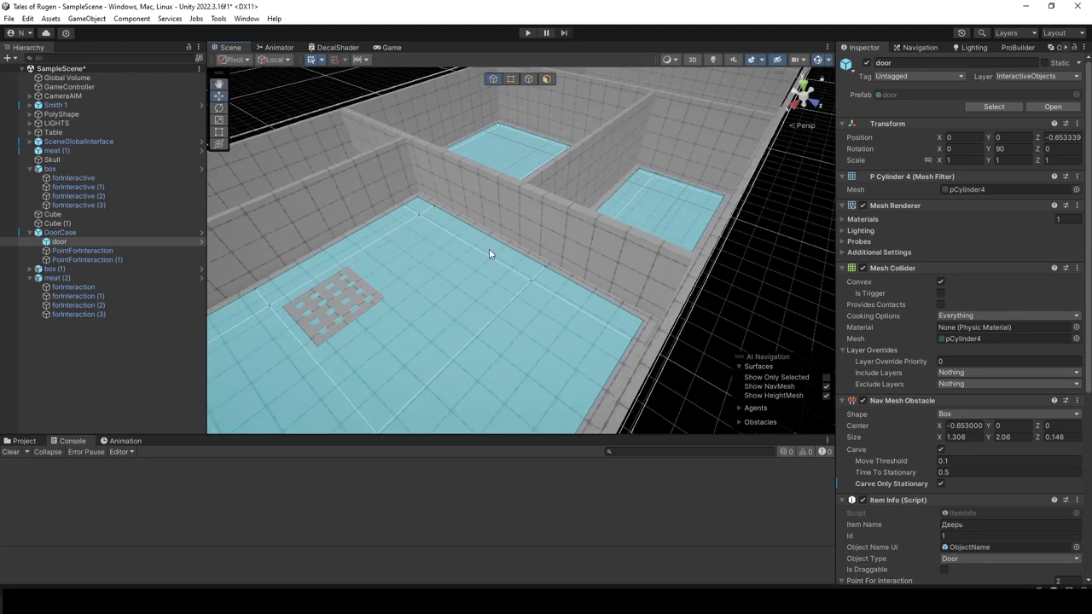
pyautogui.moveTo(489, 248)
pyautogui.keyDown('alt'); pyautogui.mouseDown()
pyautogui.moveTo(385, 270)
pyautogui.moveTo(478, 162)
pyautogui.mouseUp(); pyautogui.keyUp('alt')
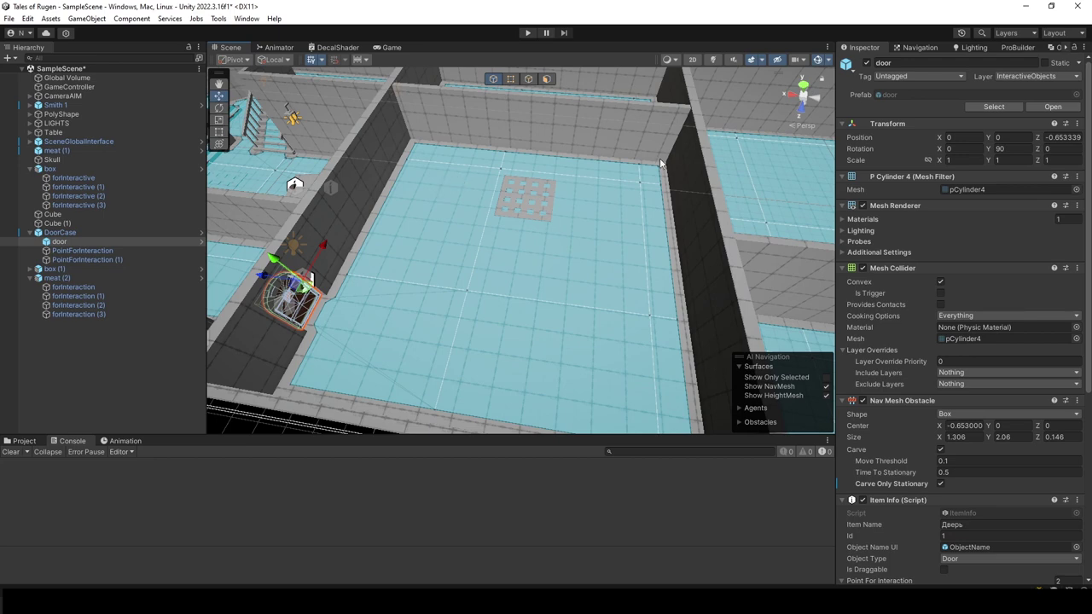
pyautogui.moveTo(518, 211)
pyautogui.mouseDown(button='right')
pyautogui.moveTo(509, 236)
pyautogui.moveTo(607, 289)
pyautogui.moveTo(637, 180)
pyautogui.mouseUp(button='right')
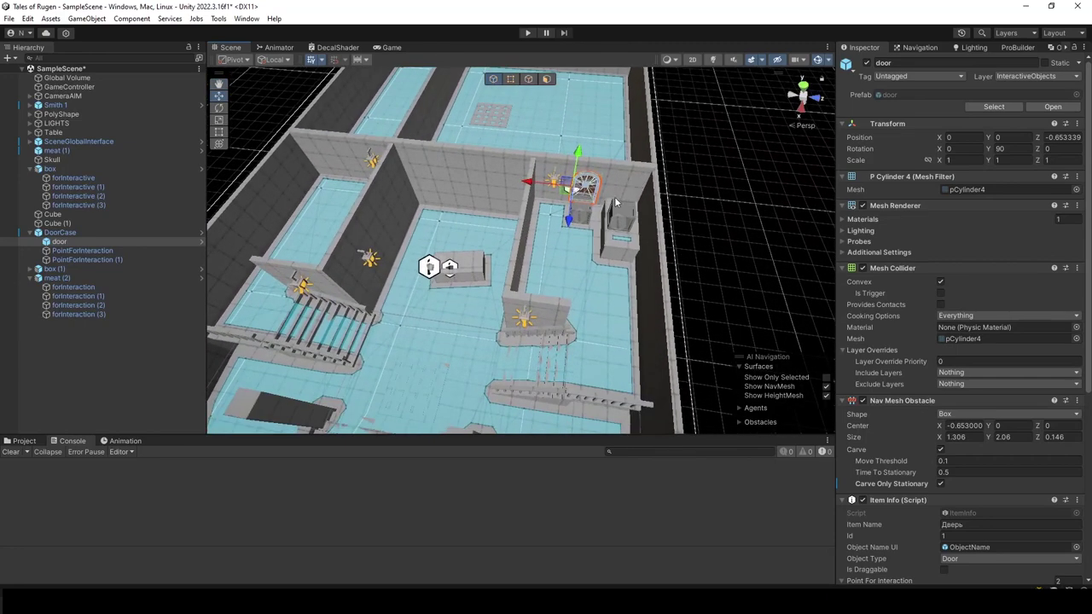
# - Select the box and open Draggable.cs in Visual Studio from its Draggable (Script) options menu
pyautogui.click(578, 223)
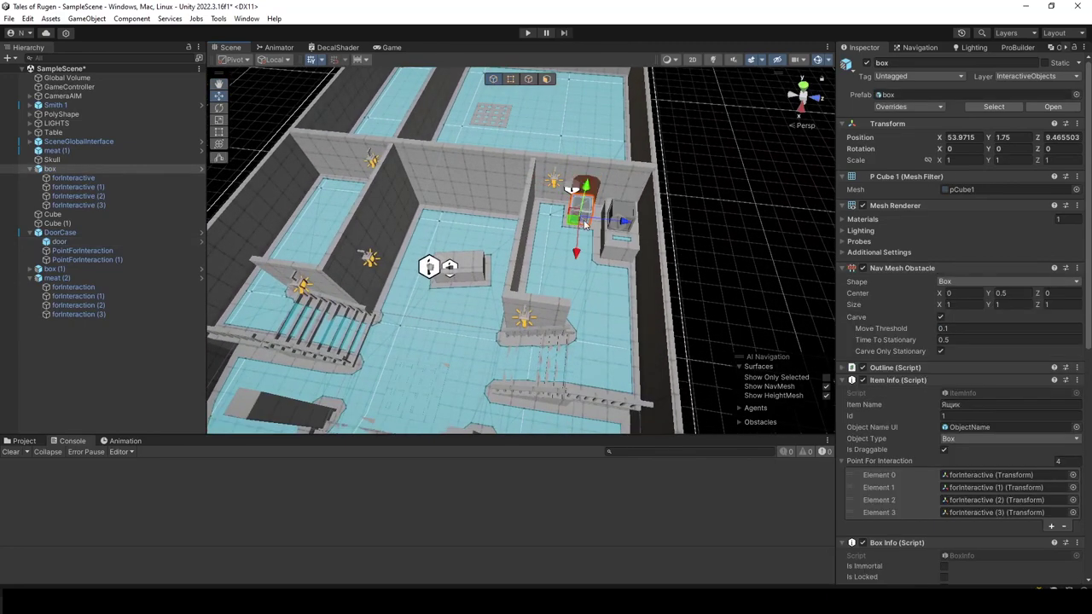
pyautogui.scroll(-3, 899, 423)
pyautogui.scroll(-2, 910, 416)
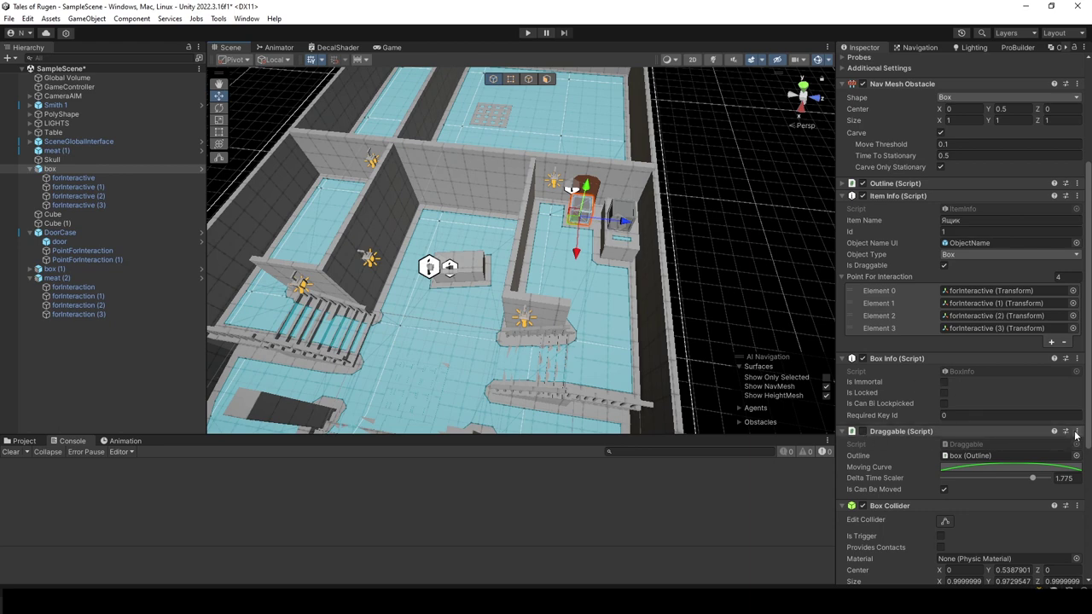
pyautogui.click(1078, 432)
pyautogui.click(999, 568)
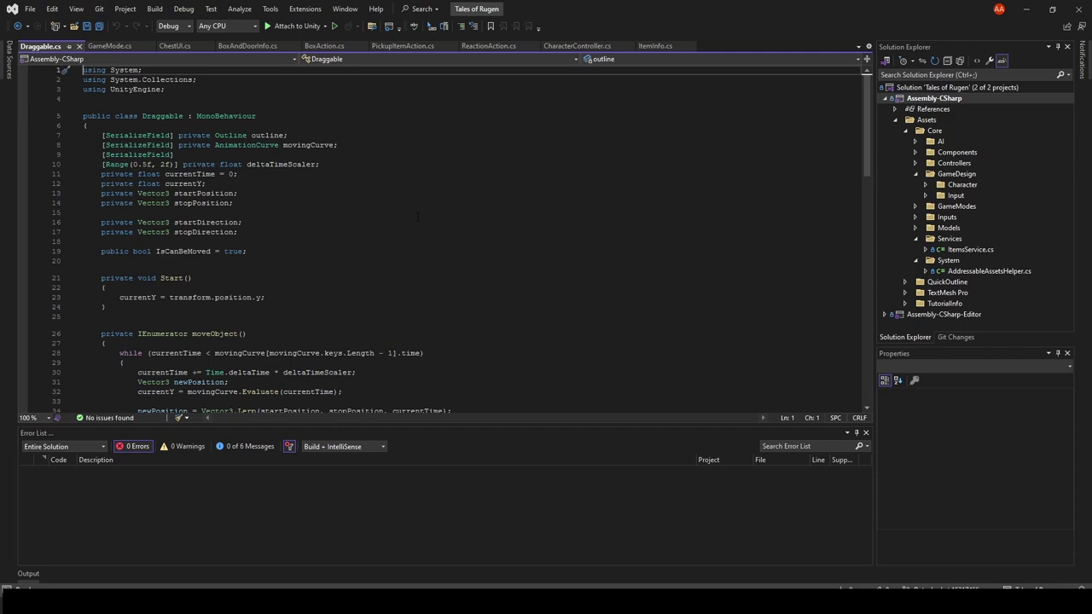
# - Point out the red outline and IsCanBeMoved false on trigger enter, white outline on exit
pyautogui.scroll(-9, 419, 220)
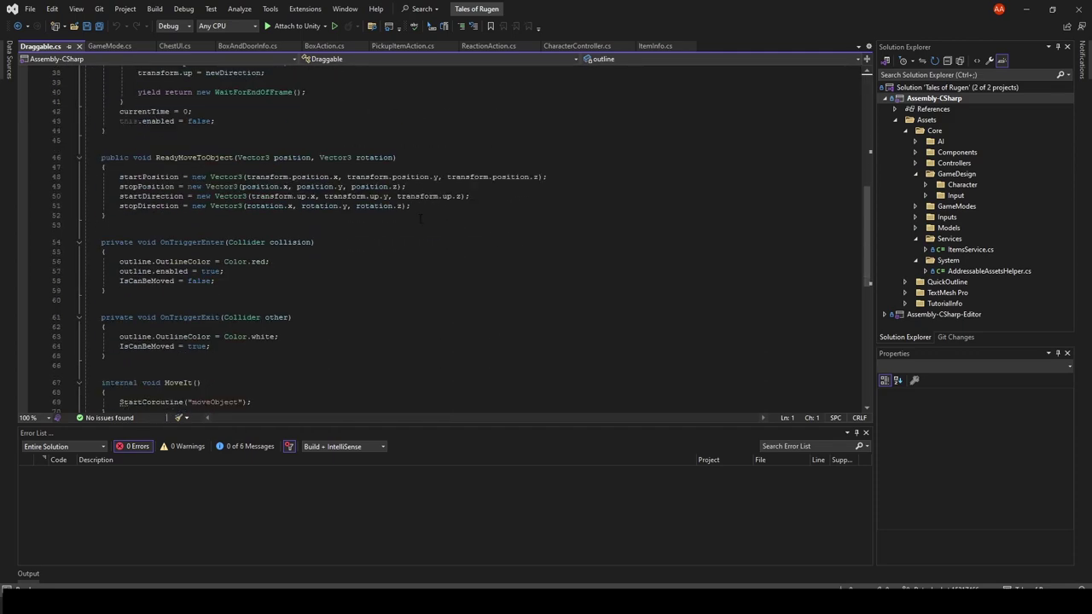
pyautogui.scroll(-3, 419, 220)
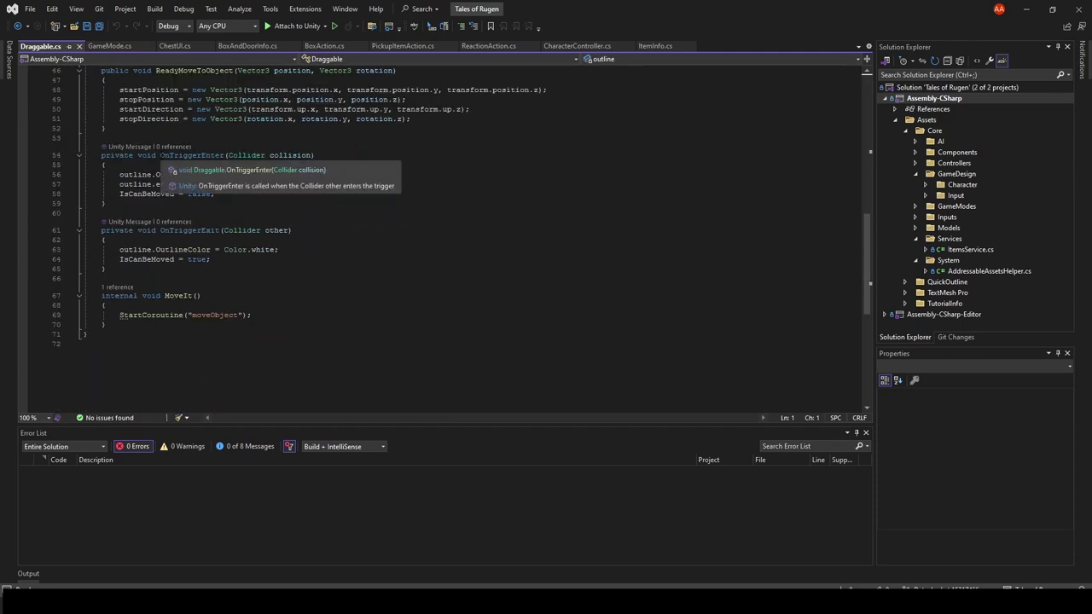
pyautogui.click(173, 249)
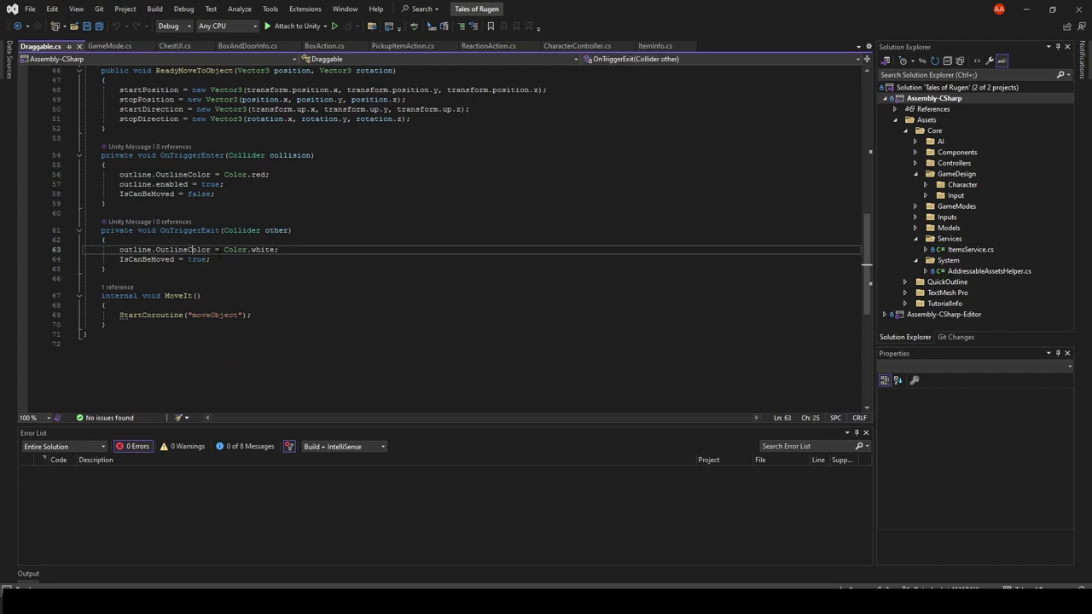
pyautogui.click(171, 174)
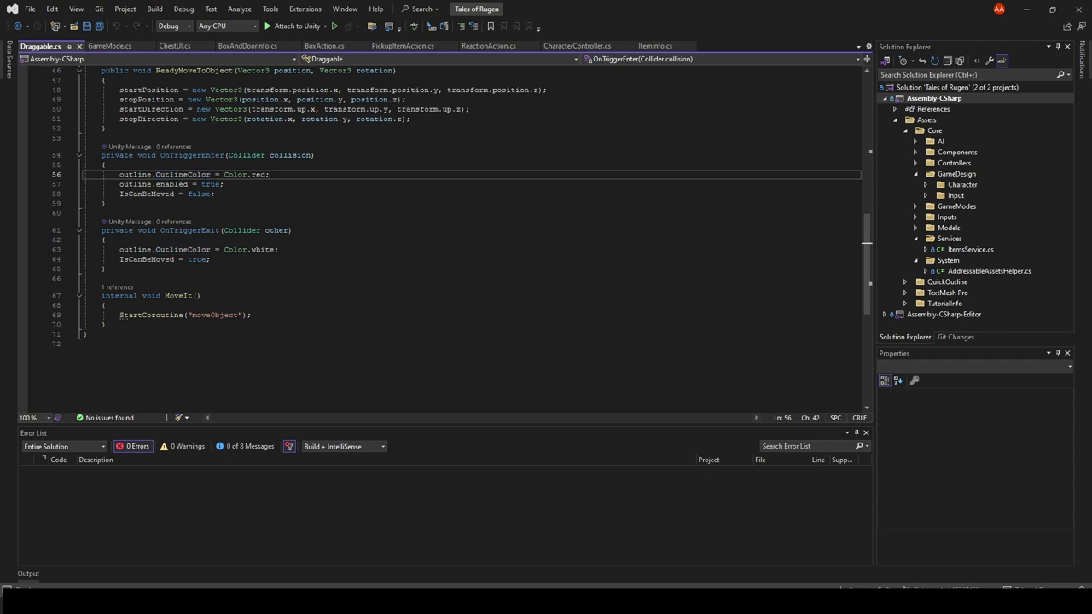
pyautogui.click(148, 194)
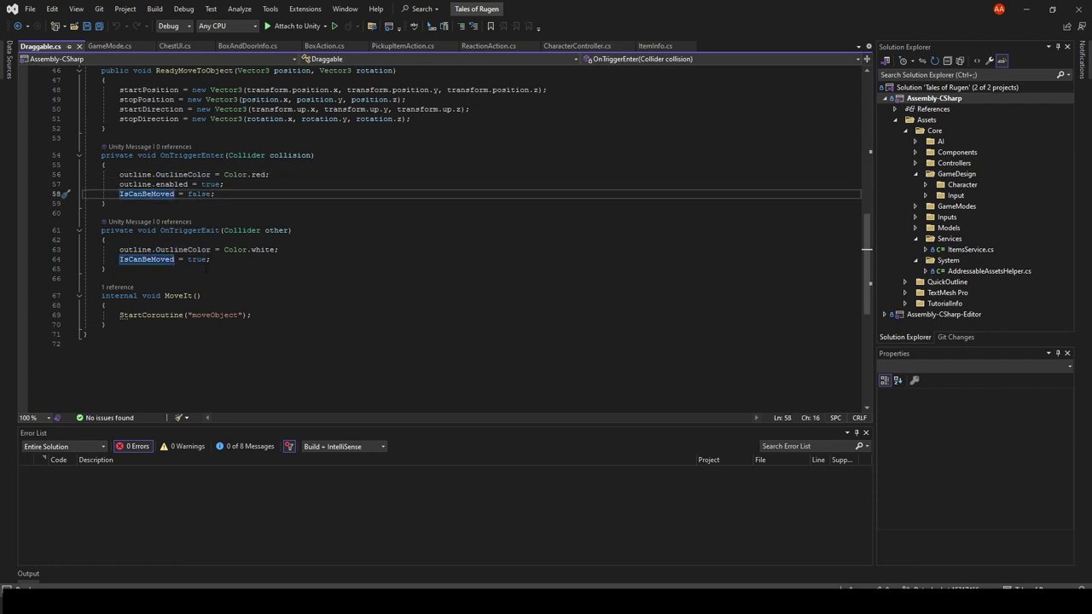
pyautogui.click(259, 174)
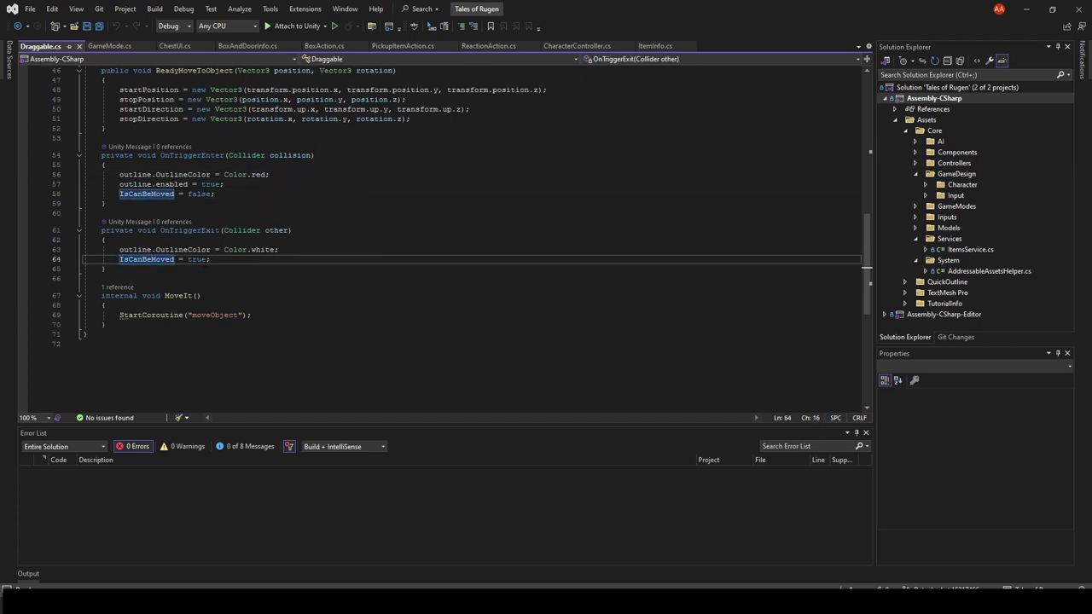
pyautogui.click(251, 250)
# - Step down to the moveObject code, scroll back up, then return to the Unity editor
pyautogui.press('Down')
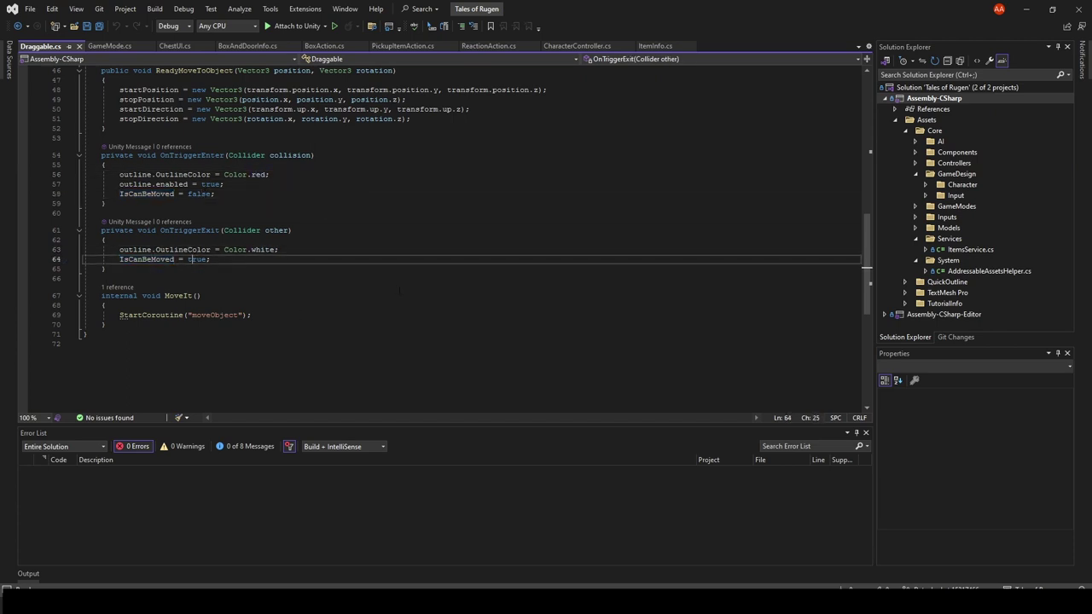
pyautogui.press('Down')
pyautogui.press('Down')
pyautogui.press('Down')
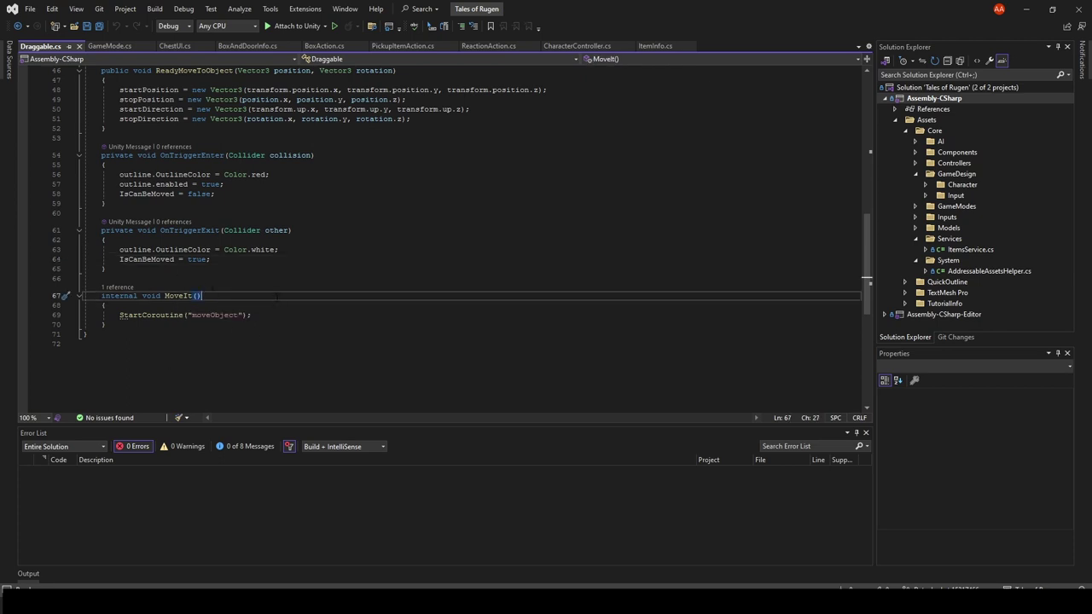
pyautogui.scroll(4, 221, 309)
pyautogui.scroll(4, 221, 309)
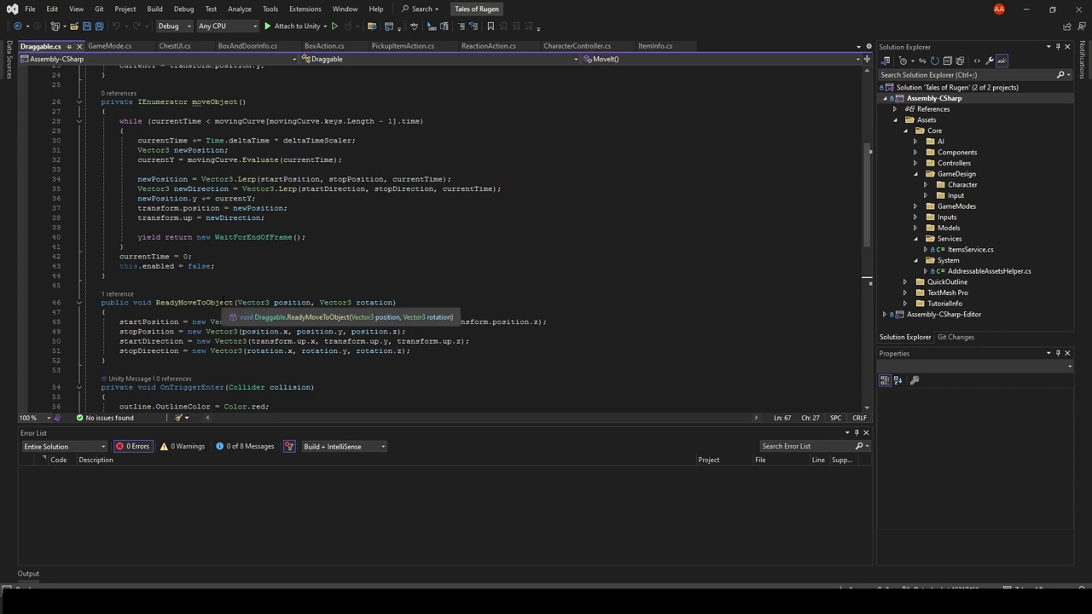
pyautogui.scroll(2, 256, 256)
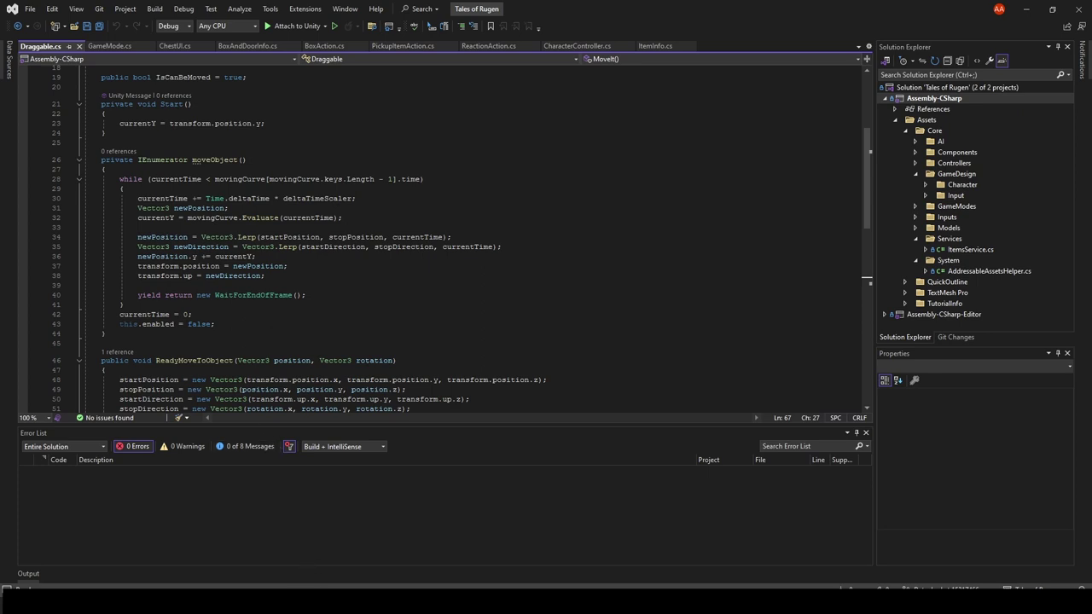
pyautogui.hotkey('alt', 'Tab')
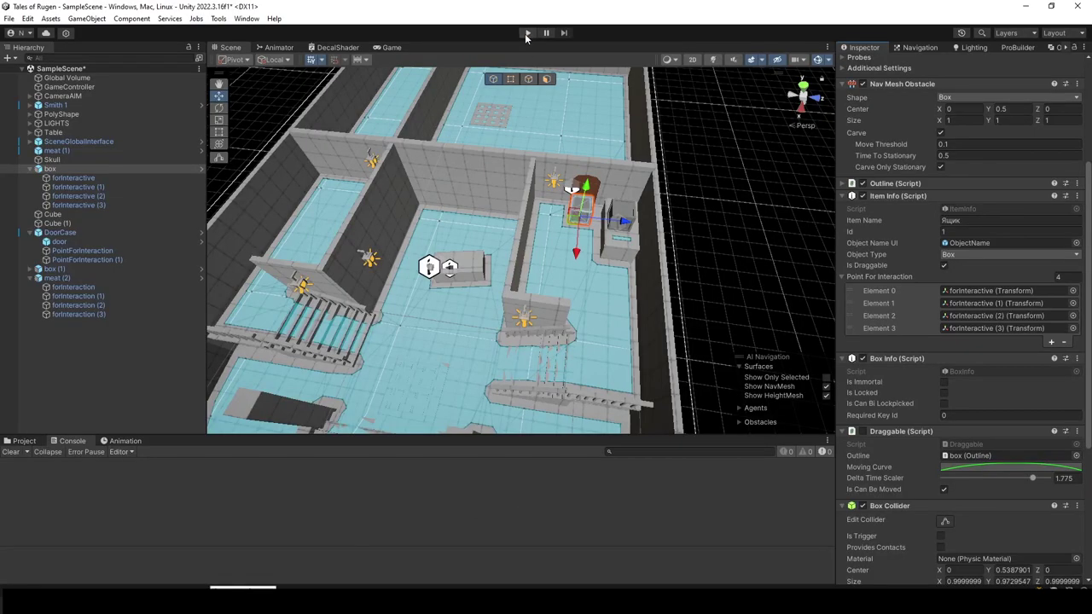
pyautogui.click(527, 34)
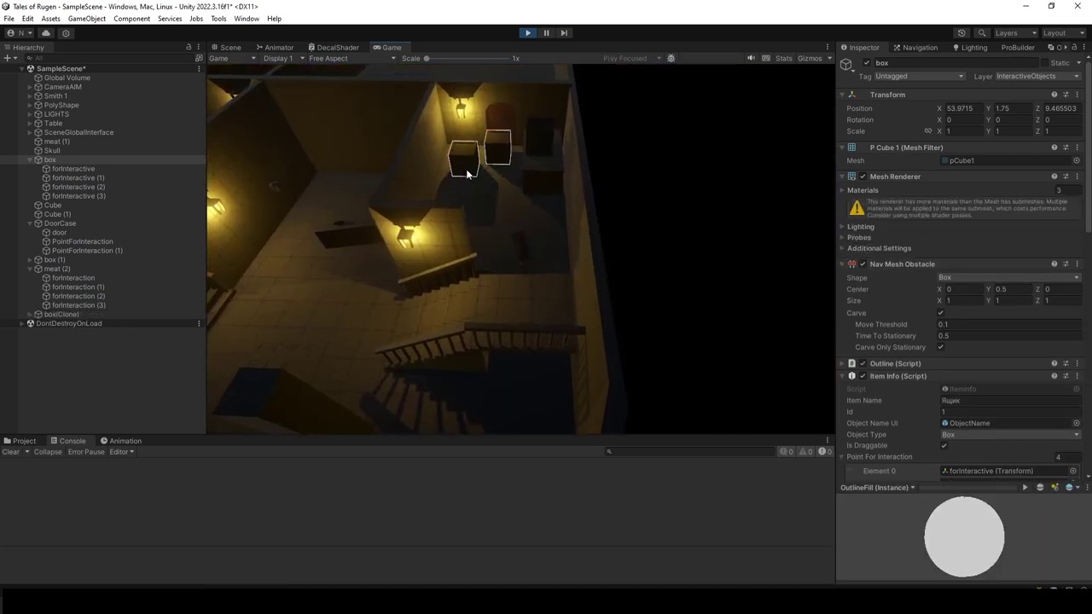
pyautogui.click(467, 173)
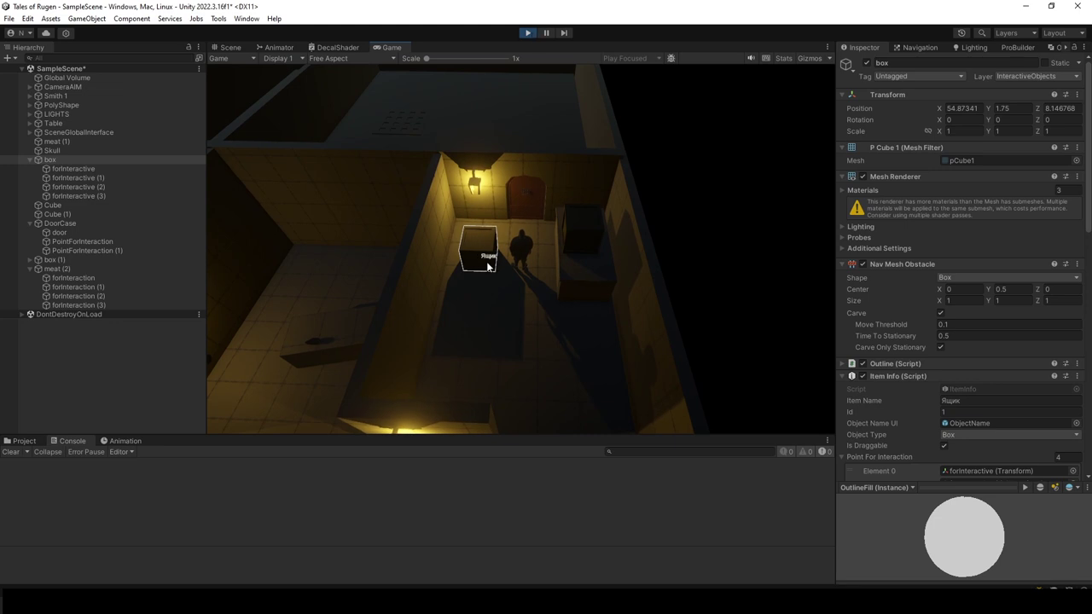
pyautogui.moveTo(488, 266); pyautogui.dragTo(507, 331)
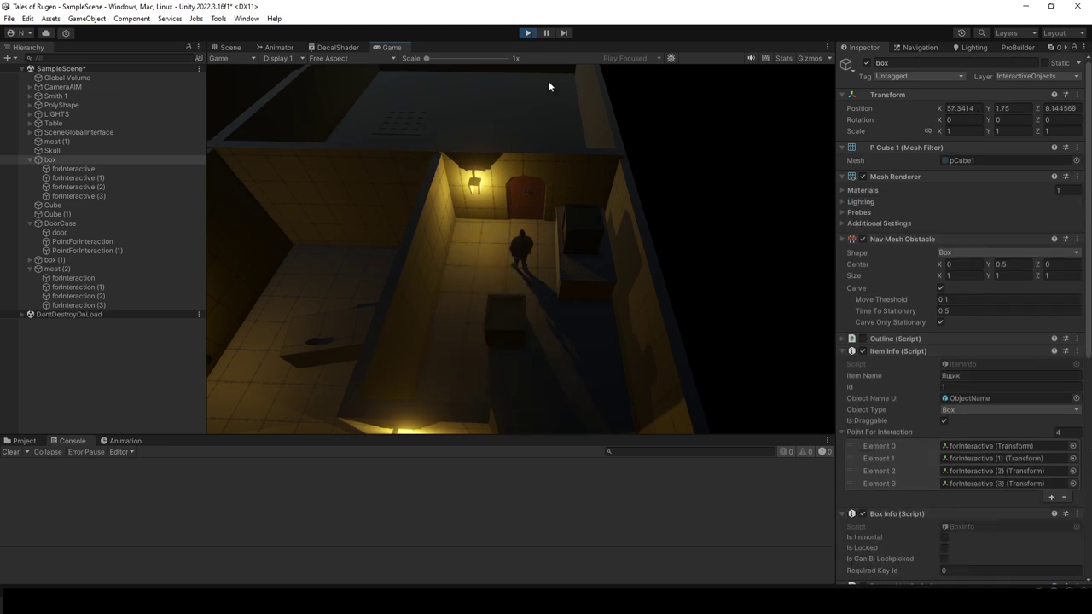
pyautogui.click(530, 32)
# - View the box's arc-shaped Moving Curve in the Curve window, close it, then switch to Visual Studio
pyautogui.scroll(-3, 906, 453)
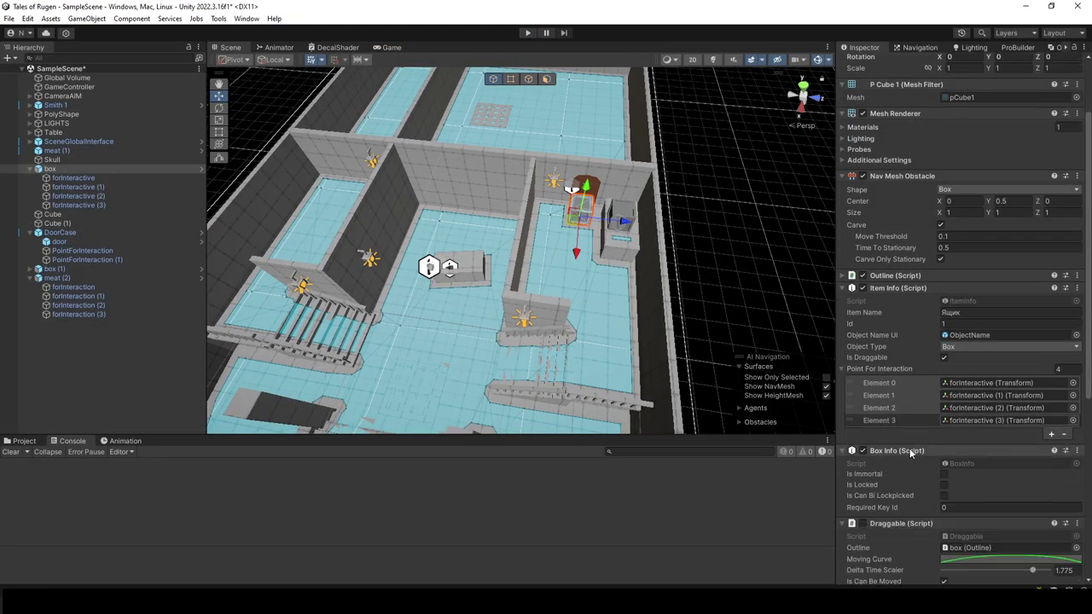
pyautogui.scroll(-3, 930, 416)
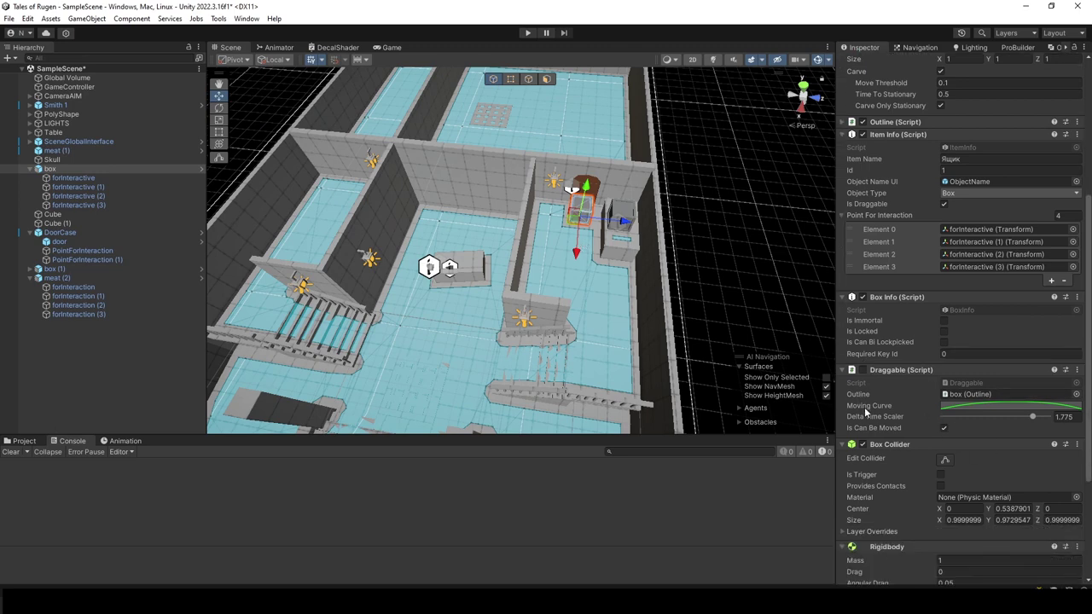
pyautogui.click(1001, 408)
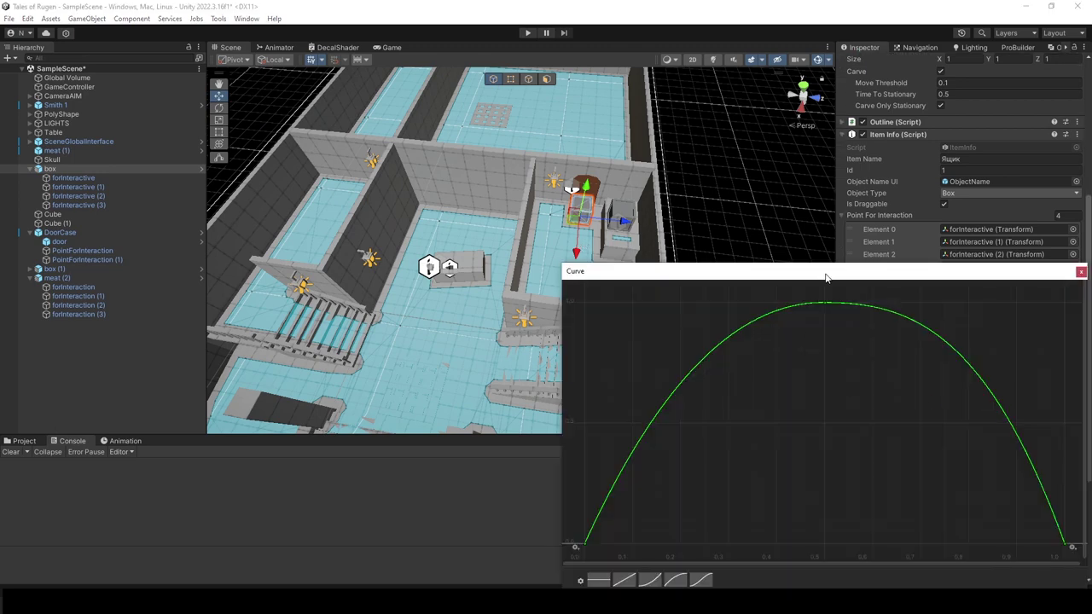
pyautogui.moveTo(827, 274); pyautogui.dragTo(693, 185)
pyautogui.press('Escape')
pyautogui.hotkey('alt', 'Tab')
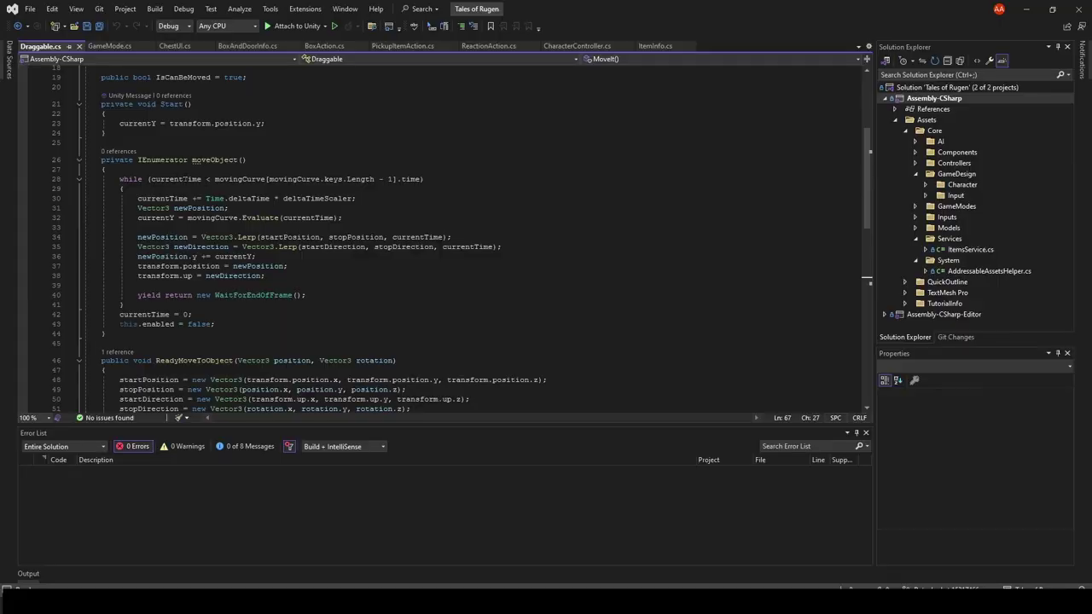
# - Highlight currentTime, movingCurve, the Lerp call, newDirection and currentY in moveObject, then return to Unity
pyautogui.click(175, 179)
pyautogui.click(242, 179)
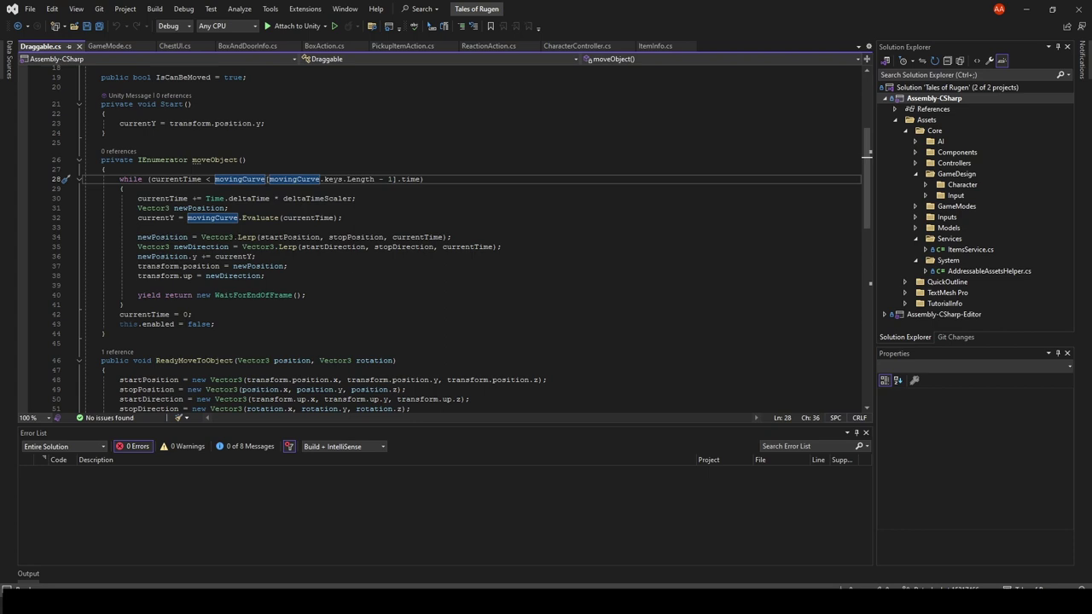
pyautogui.click(251, 237)
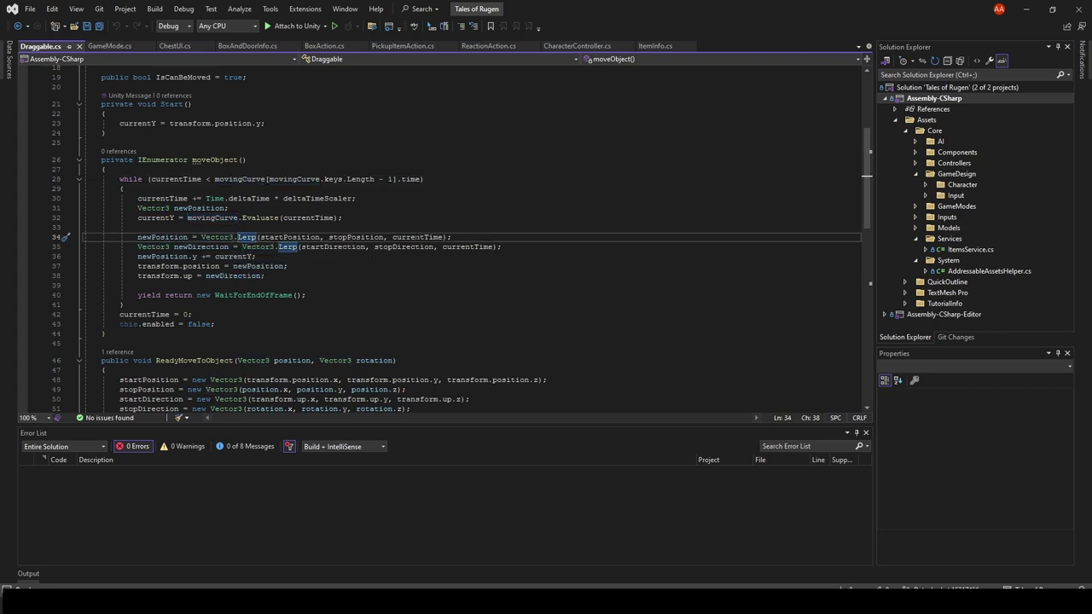
pyautogui.click(418, 237)
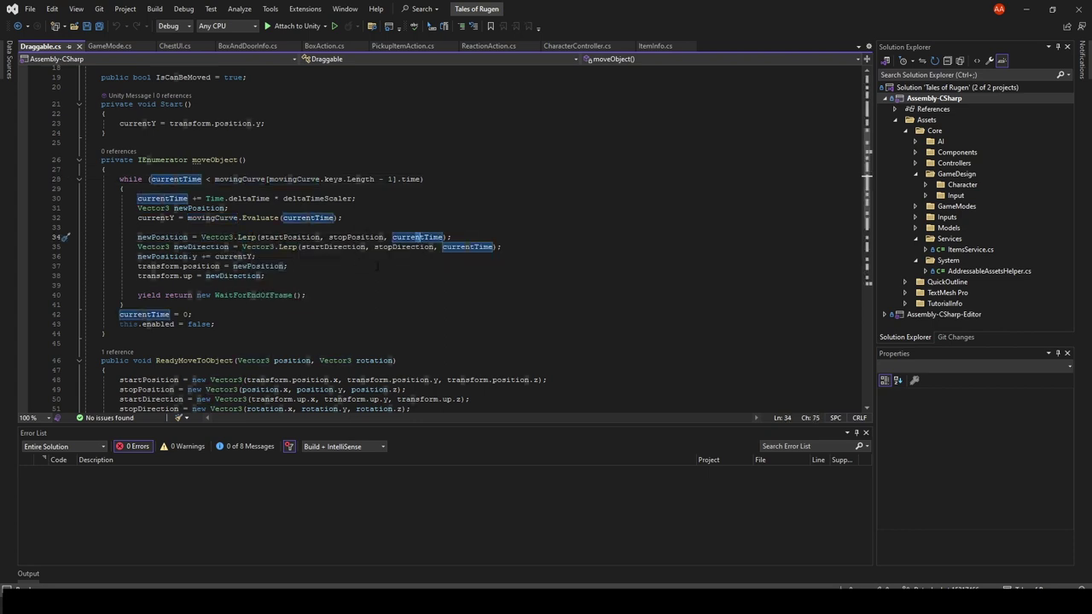
pyautogui.click(211, 247)
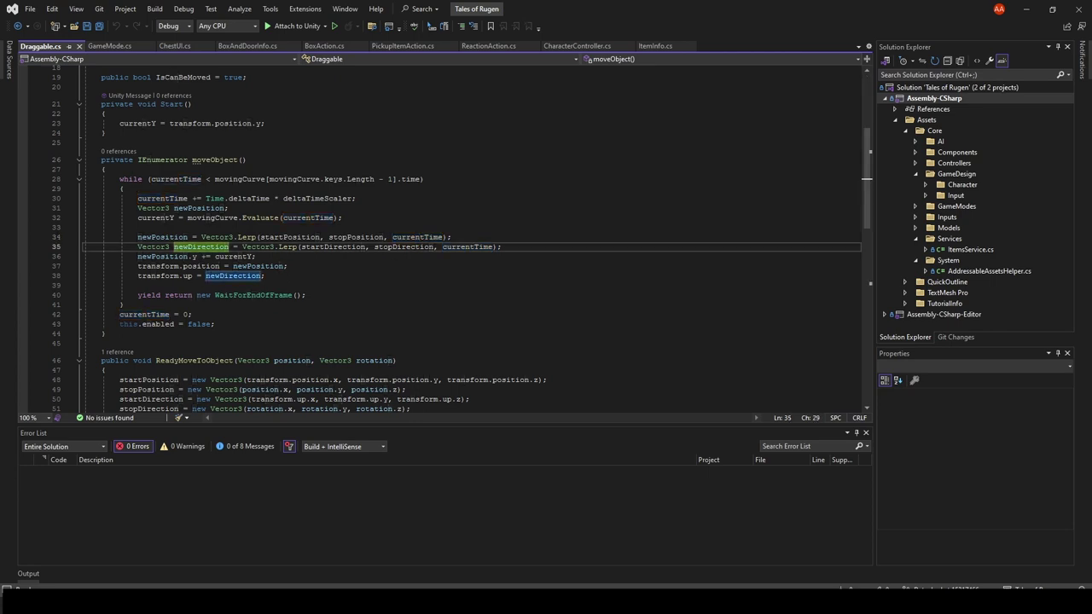
pyautogui.click(229, 256)
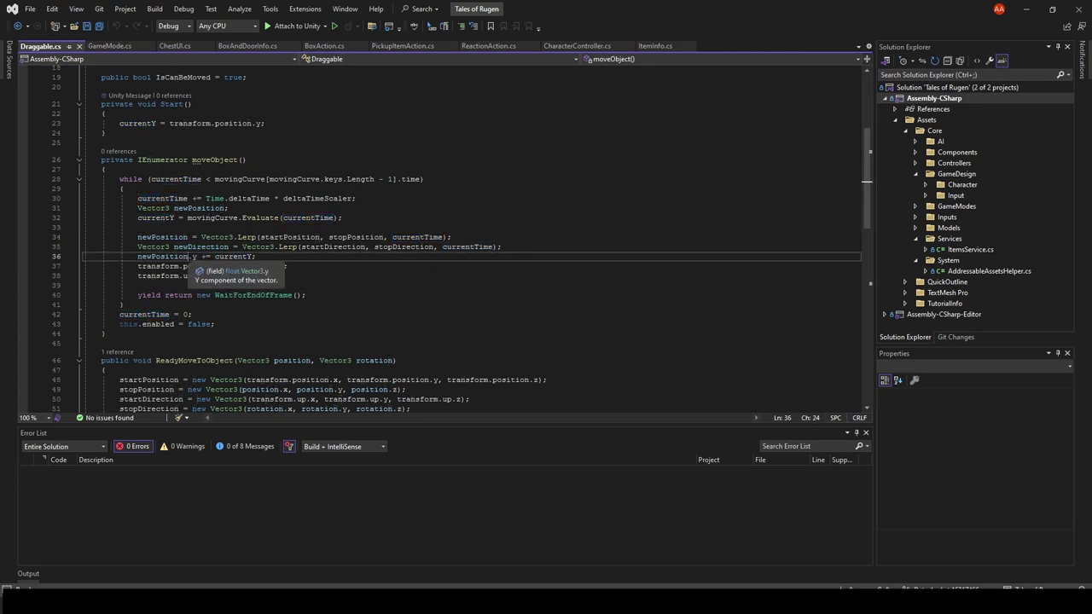
pyautogui.click(242, 180)
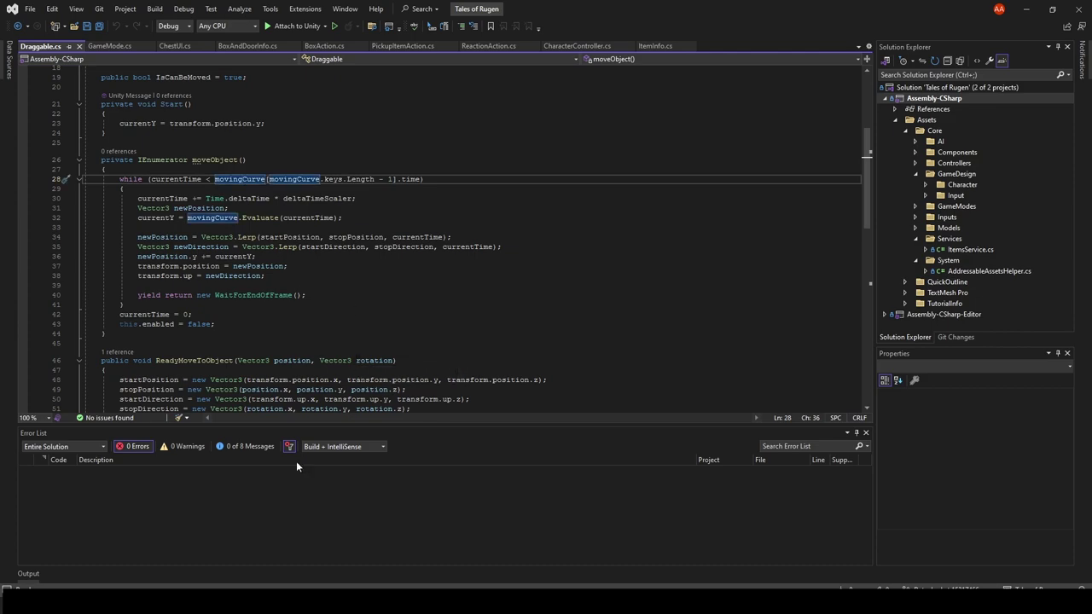
pyautogui.hotkey('alt', 'Tab')
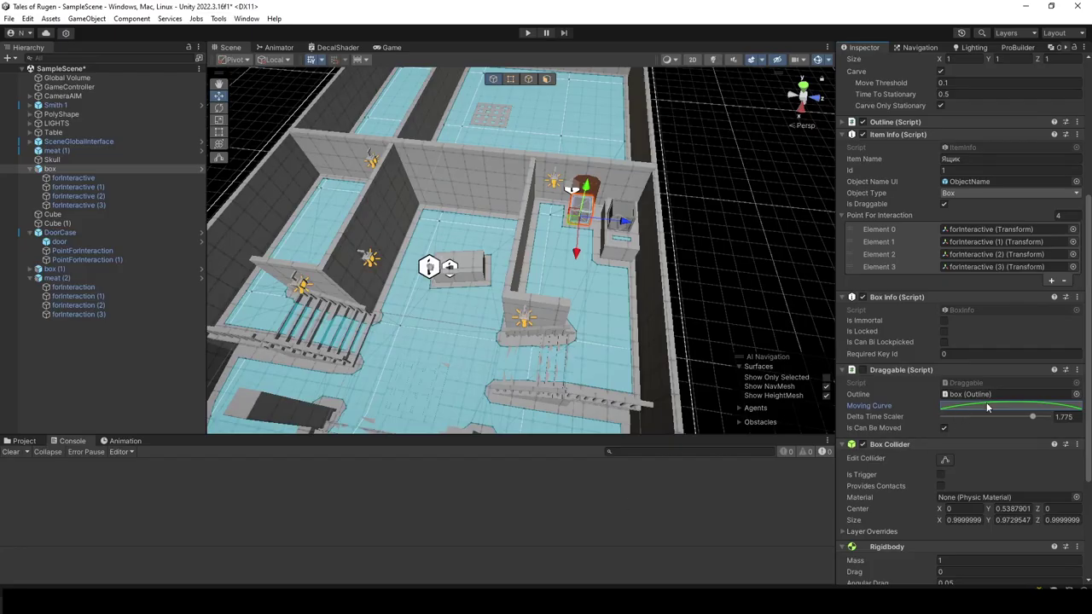
# - Add keys to the Moving Curve and pull the middle key down to form two peaks
pyautogui.click(992, 406)
pyautogui.rightClick(685, 382)
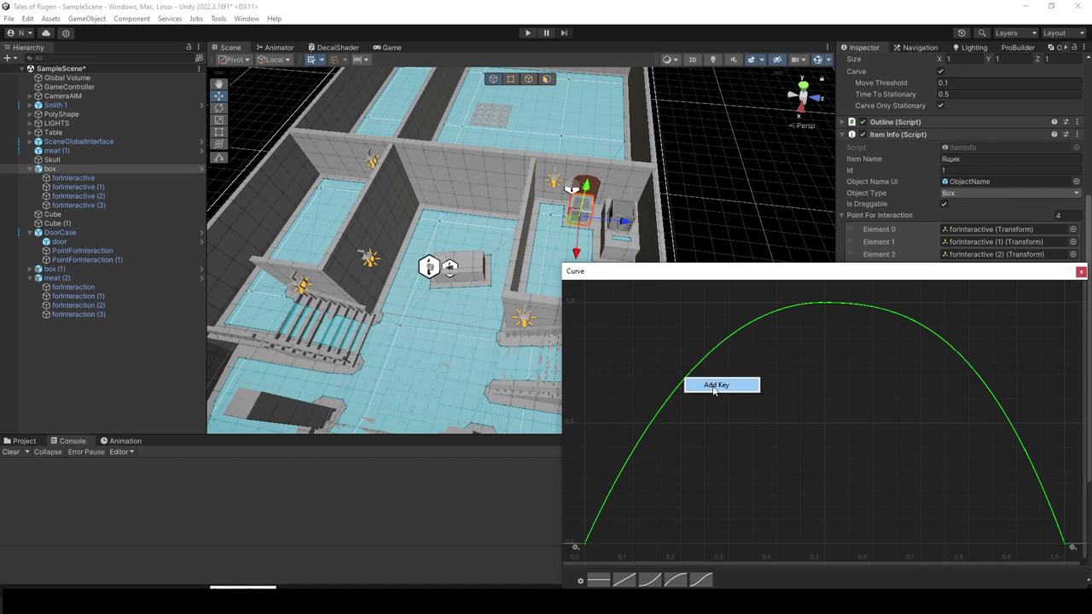
pyautogui.click(713, 385)
pyautogui.rightClick(962, 362)
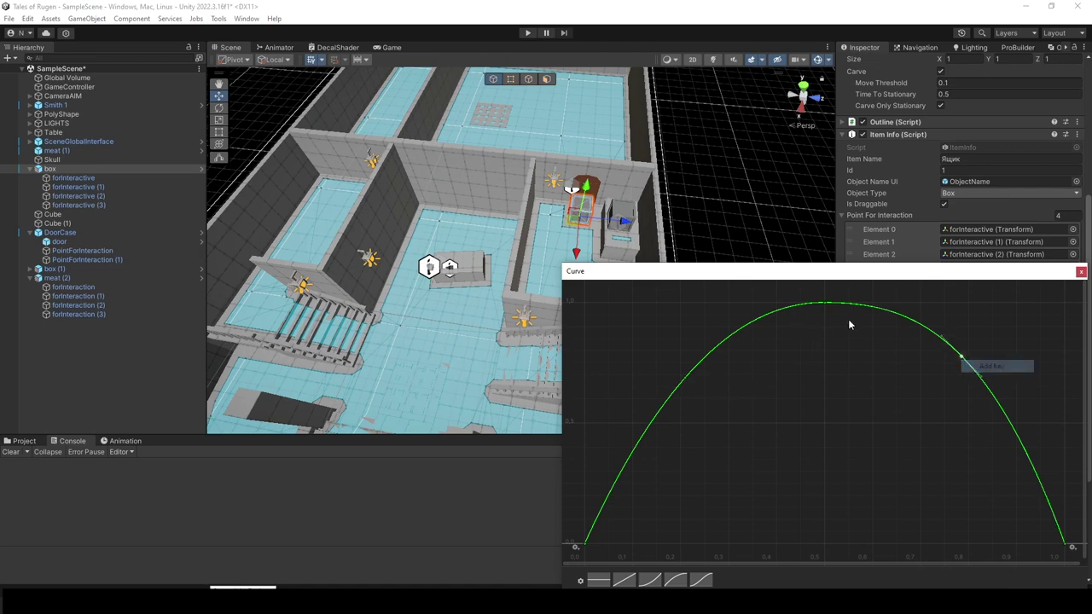
pyautogui.doubleClick(824, 303)
pyautogui.moveTo(825, 303); pyautogui.dragTo(817, 471)
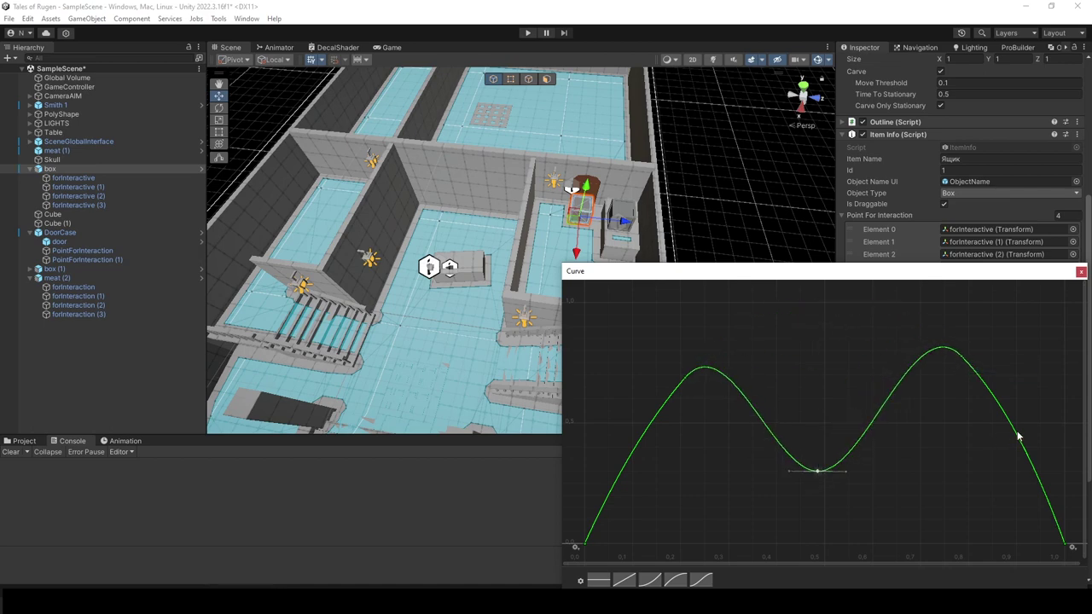
pyautogui.click(1081, 271)
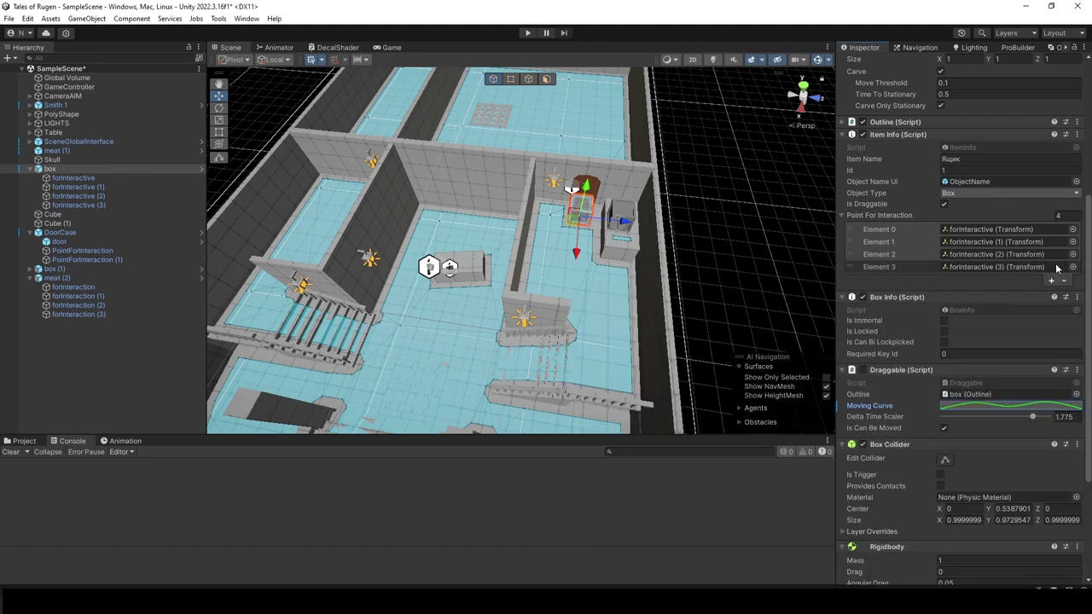
# - In Play mode, carry the box along the new two-peak curve to a new floor spot, then stop
pyautogui.click(529, 34)
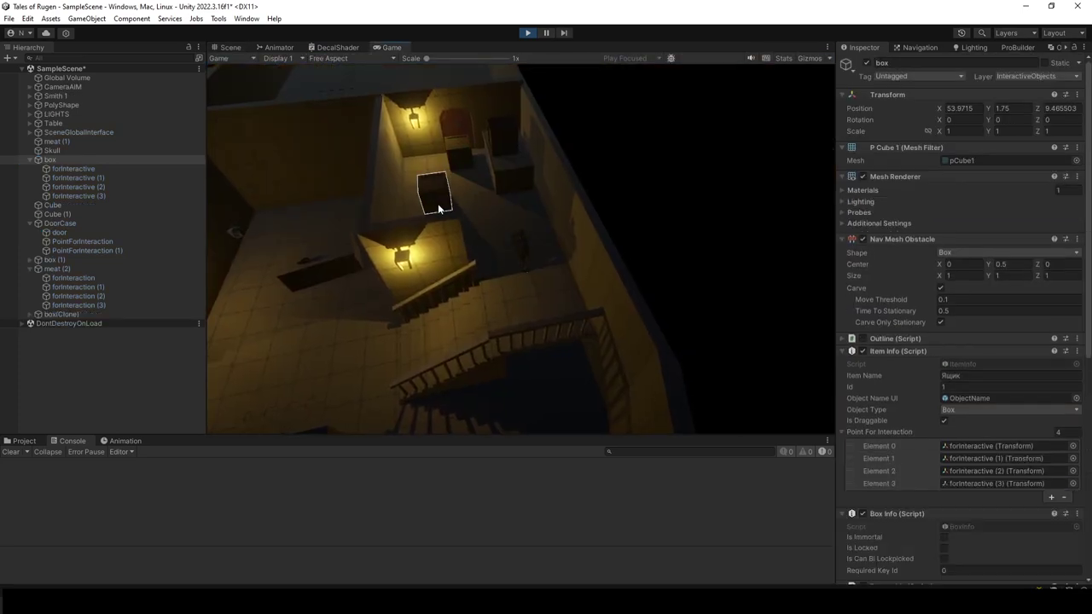
pyautogui.moveTo(437, 203); pyautogui.dragTo(581, 256)
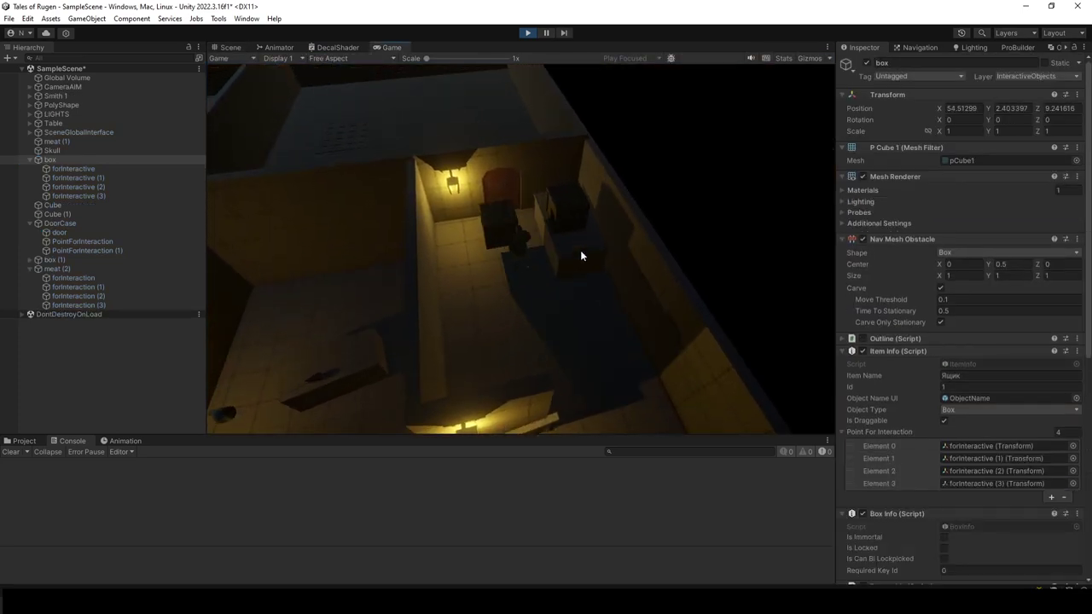
pyautogui.moveTo(580, 256); pyautogui.dragTo(469, 301)
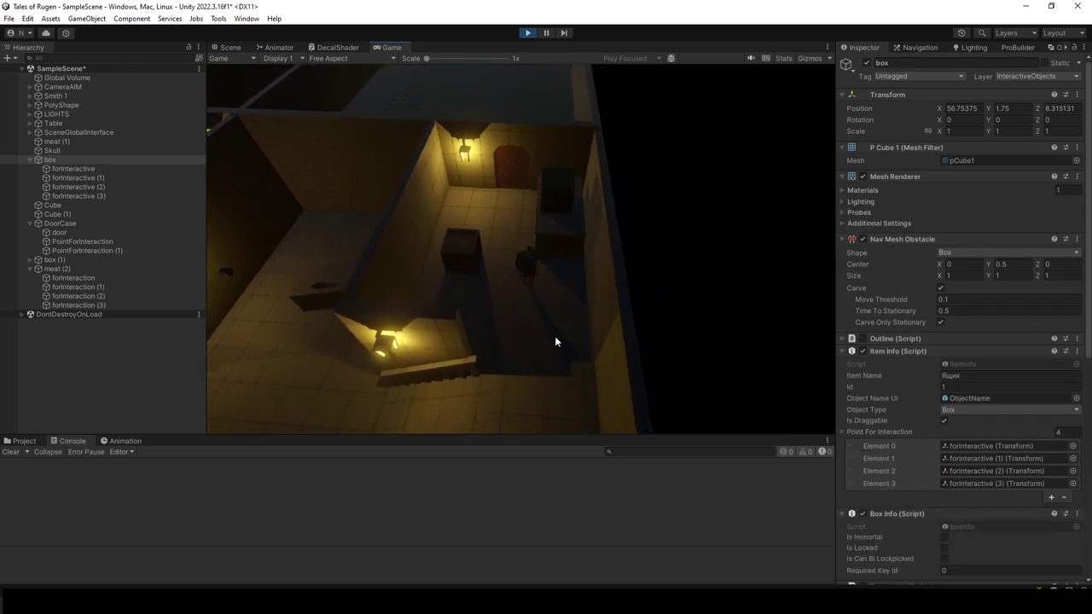
pyautogui.moveTo(458, 215)
pyautogui.mouseDown()
pyautogui.moveTo(503, 181)
pyautogui.moveTo(512, 192)
pyautogui.mouseUp()
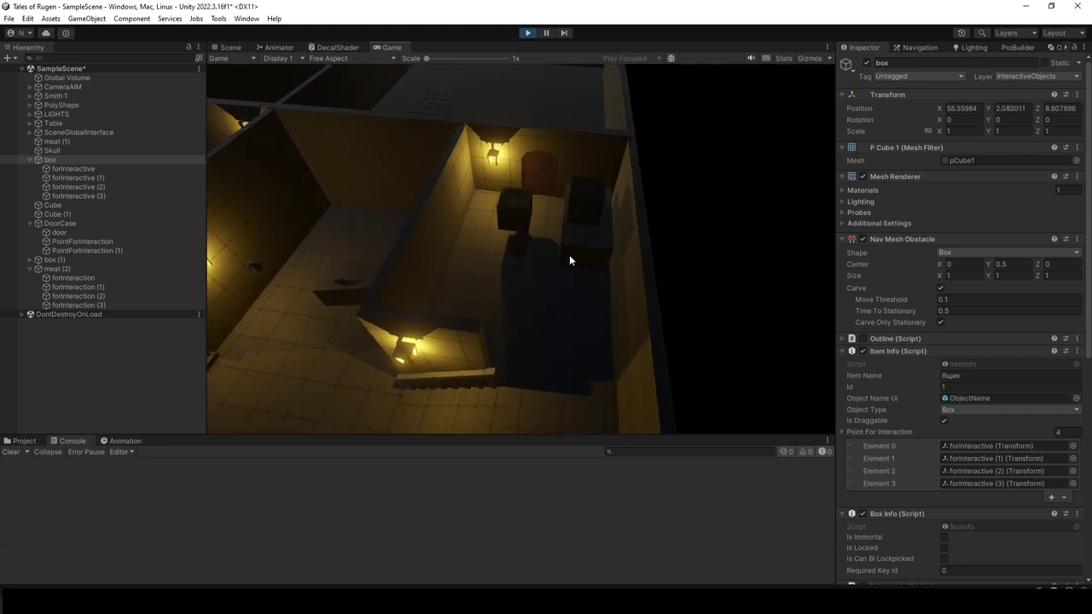
pyautogui.click(528, 33)
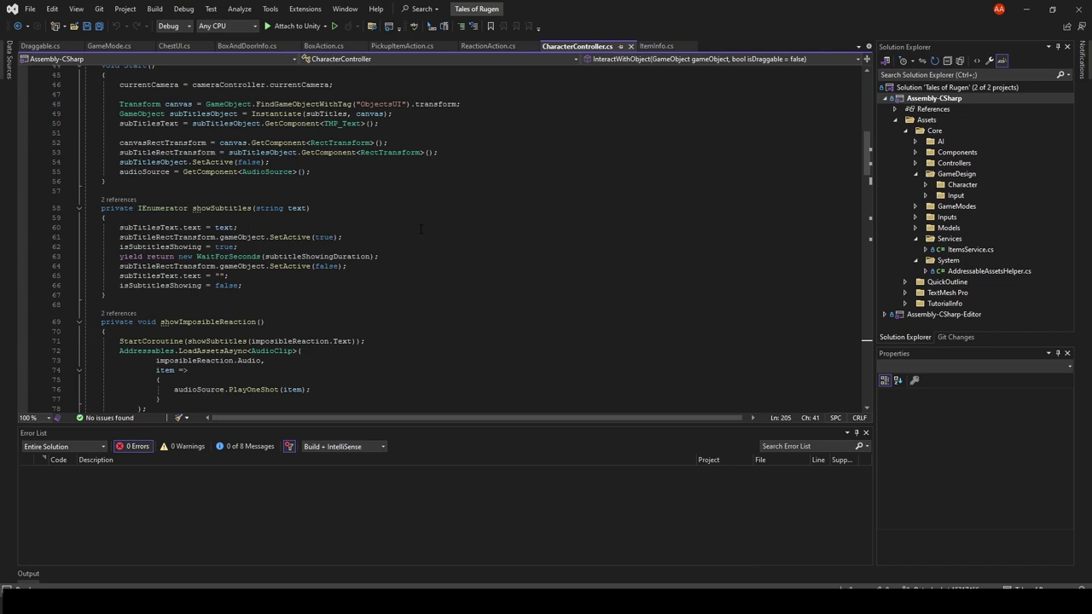
# - Scroll past CharacterController's showSubtitles coroutine, then bring up MouseInputProcessor.cs at its Start and Update methods
pyautogui.click(419, 209)
pyautogui.scroll(-3, 410, 222)
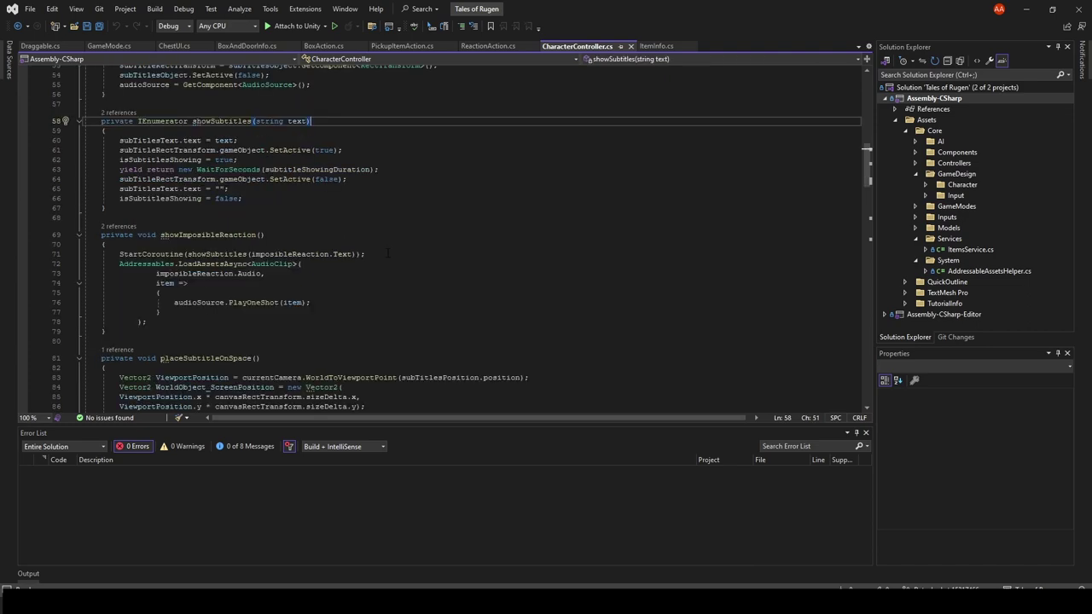
pyautogui.scroll(-4, 393, 248)
pyautogui.scroll(-4, 386, 228)
pyautogui.click(226, 230)
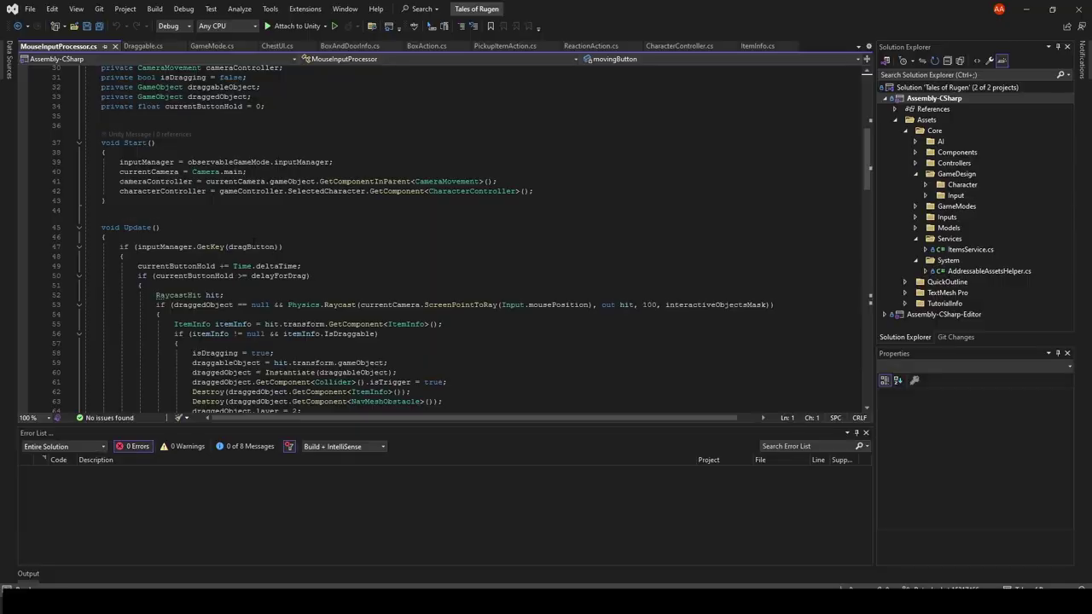
pyautogui.click(226, 229)
pyautogui.click(260, 247)
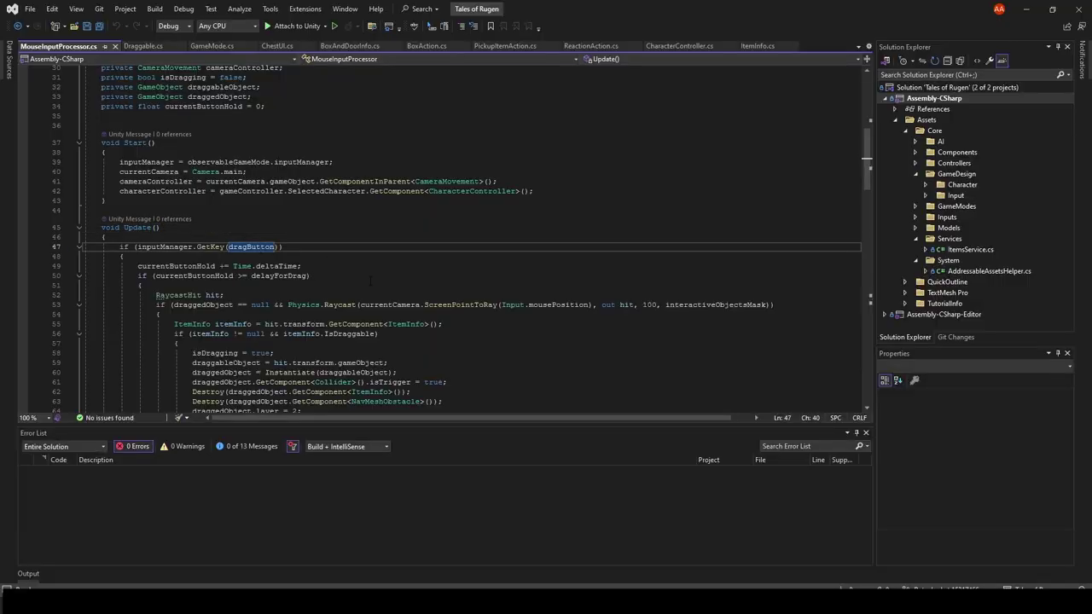
pyautogui.scroll(-2, 260, 247)
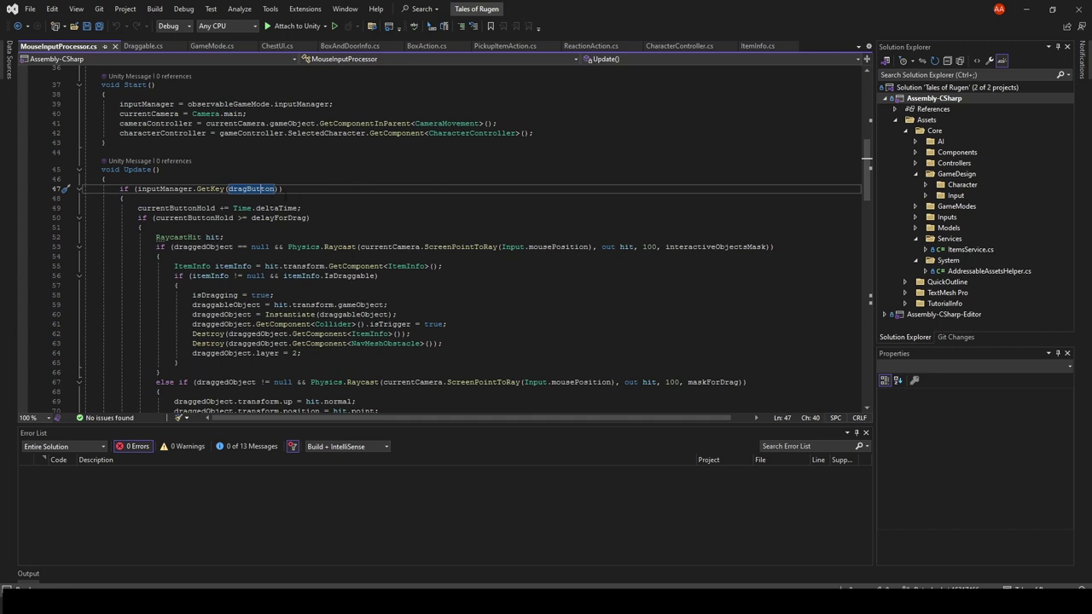
pyautogui.click(196, 208)
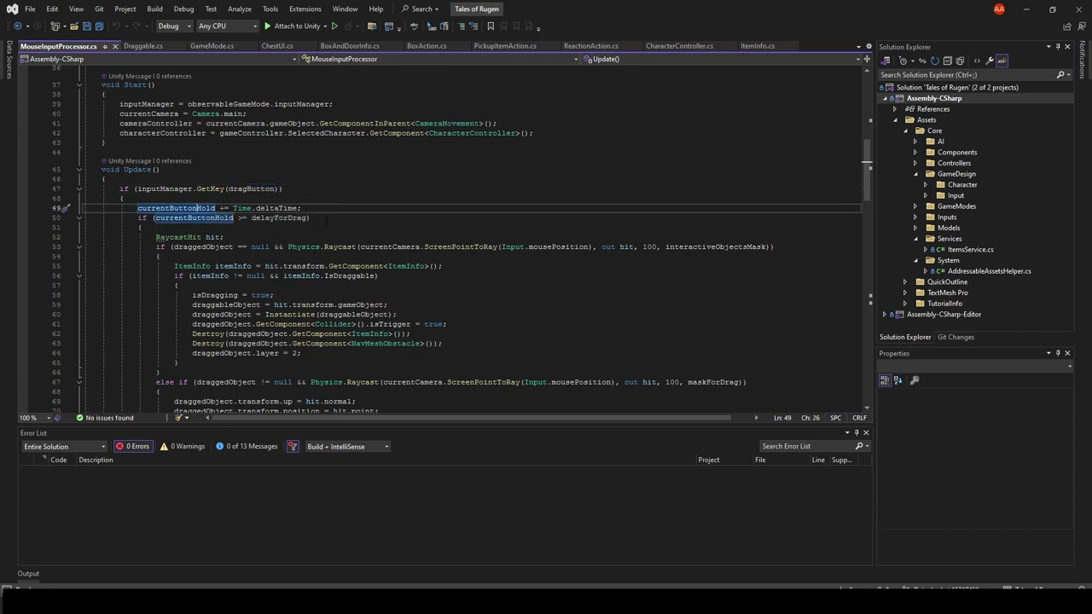
pyautogui.click(279, 218)
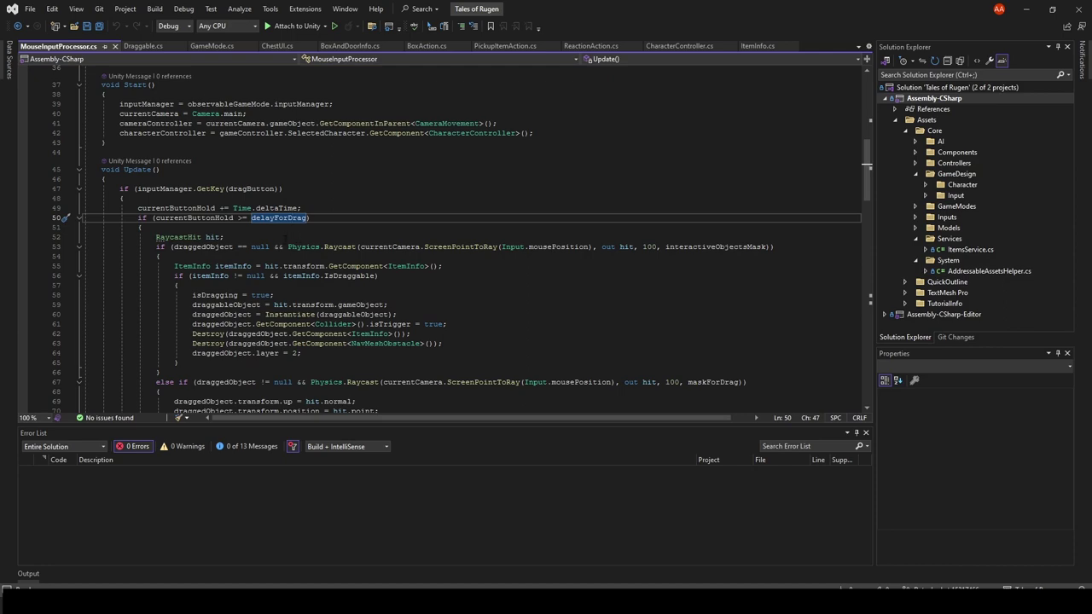
pyautogui.scroll(5, 285, 240)
pyautogui.scroll(5, 284, 241)
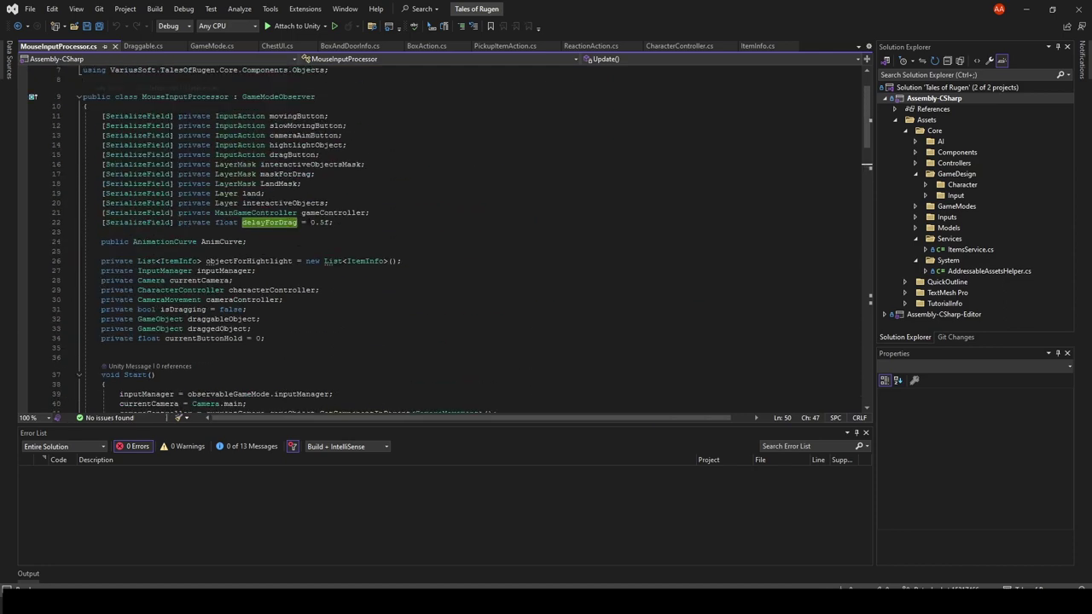
pyautogui.scroll(-7, 361, 290)
pyautogui.scroll(-1, 362, 291)
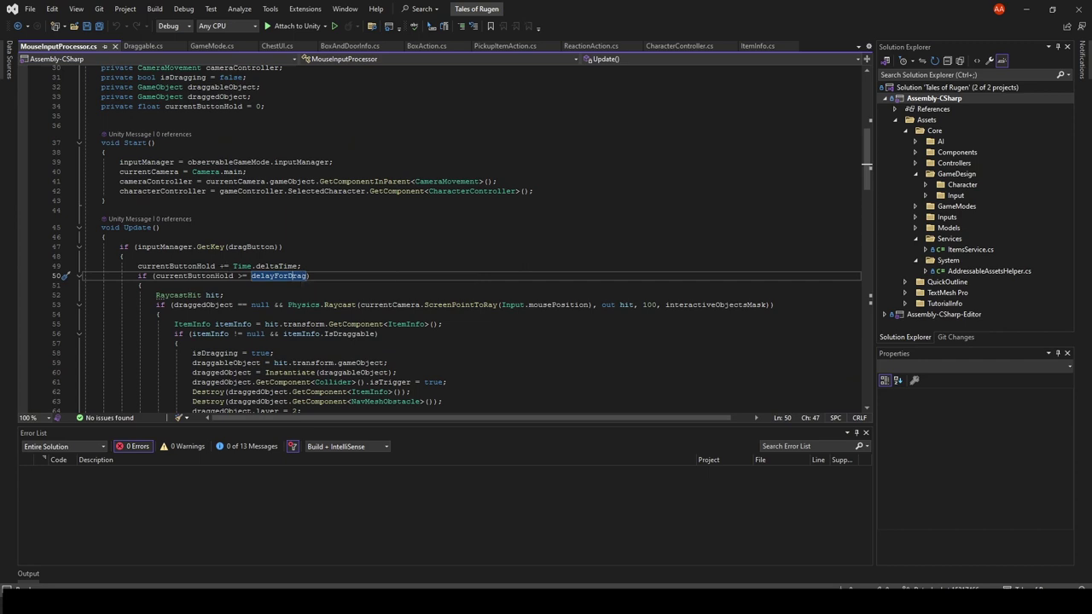
pyautogui.scroll(-3, 291, 189)
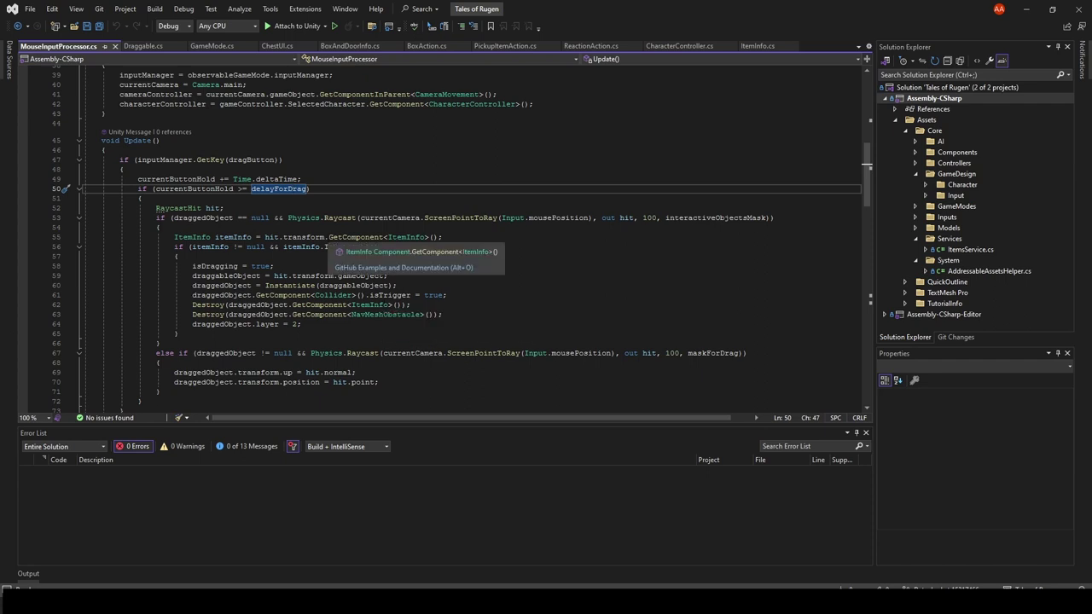
pyautogui.click(222, 217)
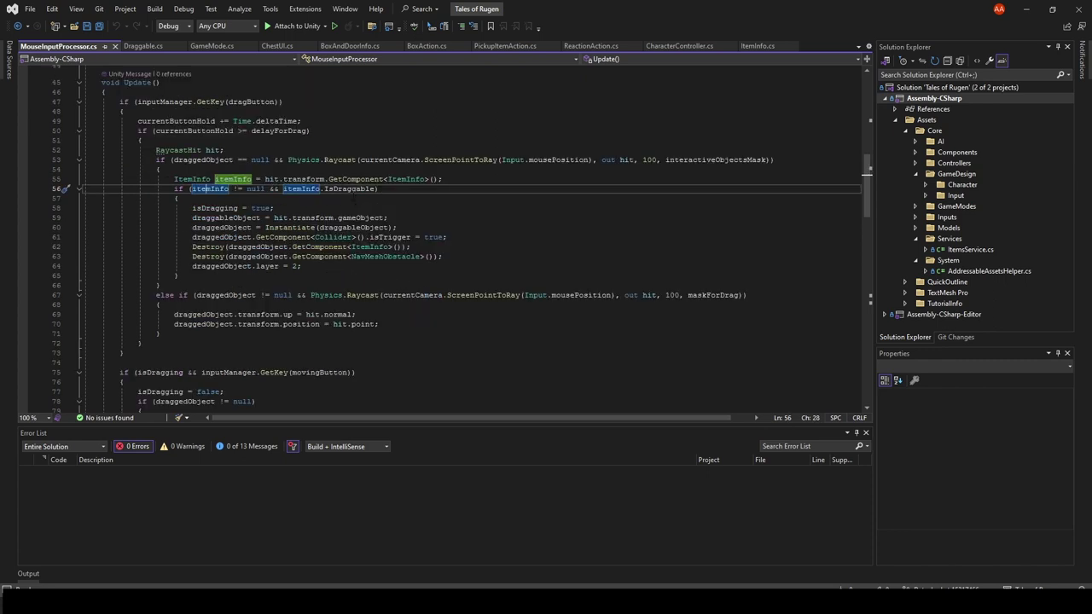
pyautogui.scroll(-2, 367, 275)
pyautogui.click(350, 189)
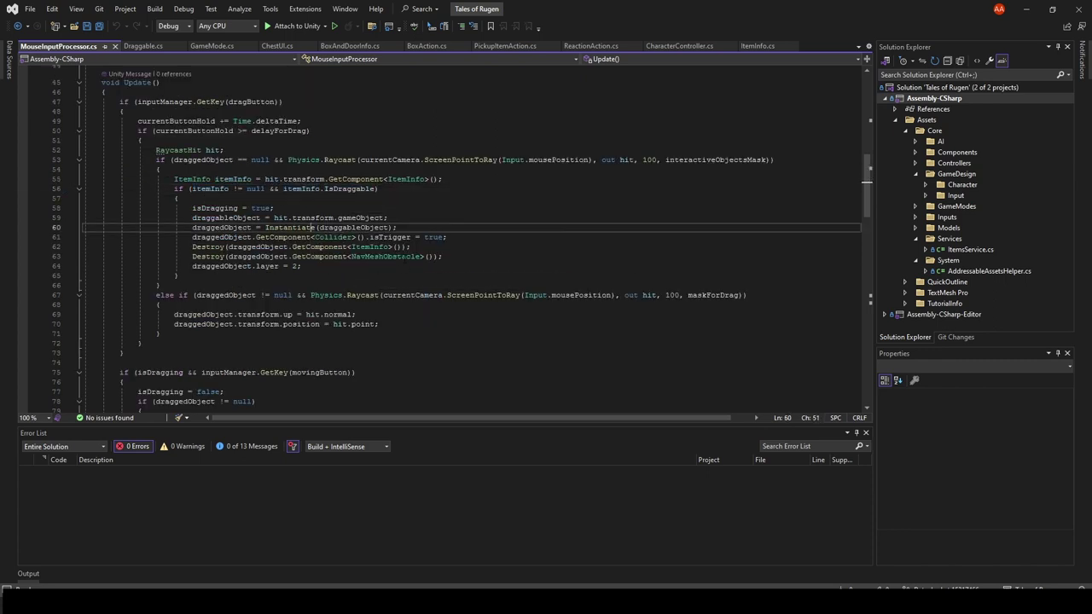
pyautogui.click(290, 228)
pyautogui.click(233, 237)
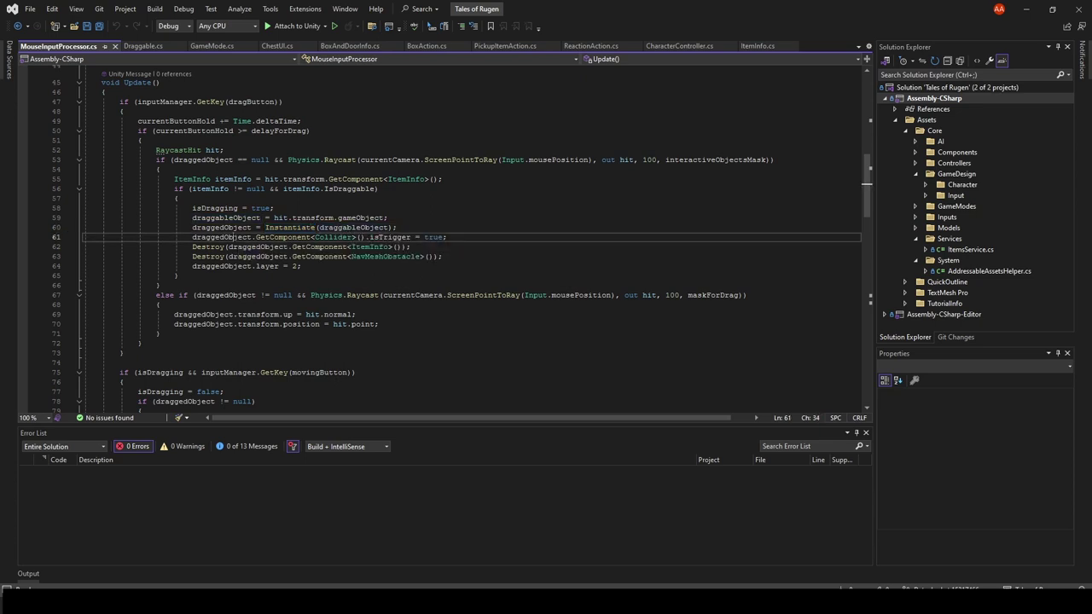
pyautogui.click(394, 237)
pyautogui.click(390, 246)
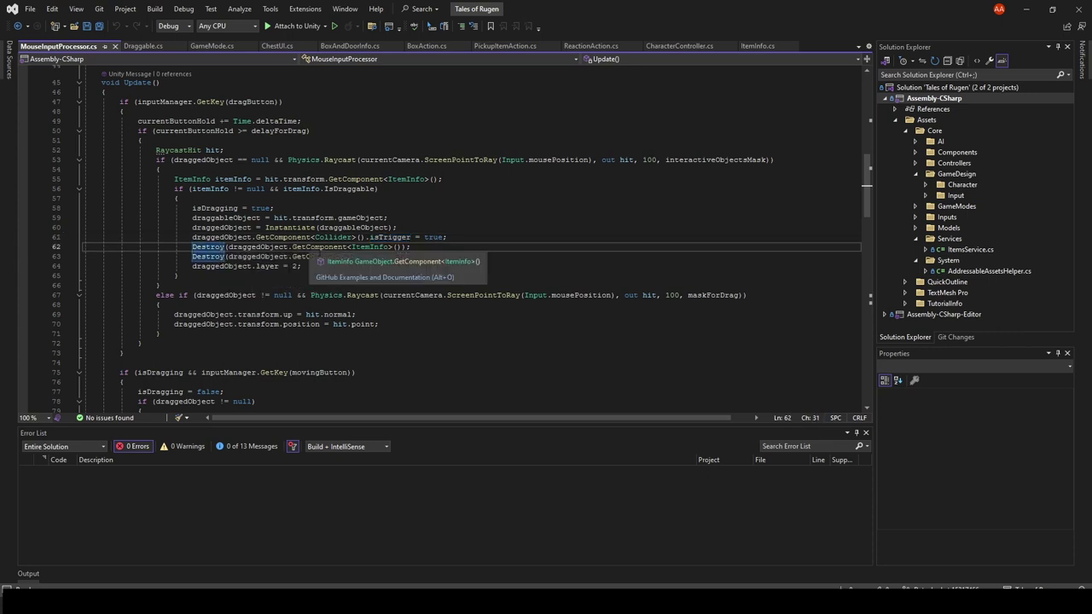
pyautogui.click(211, 256)
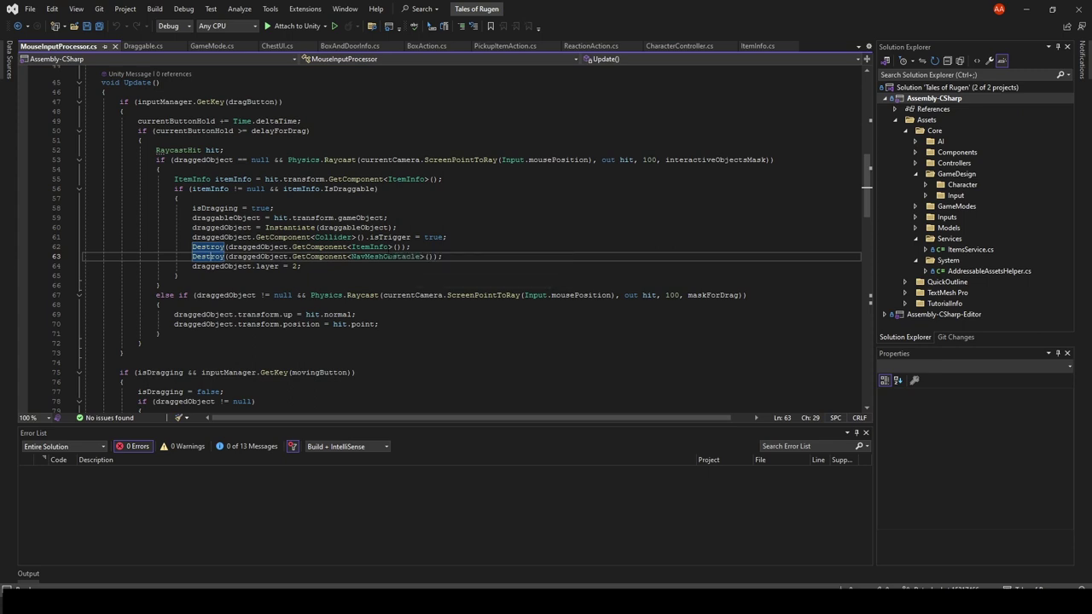
pyautogui.click(243, 266)
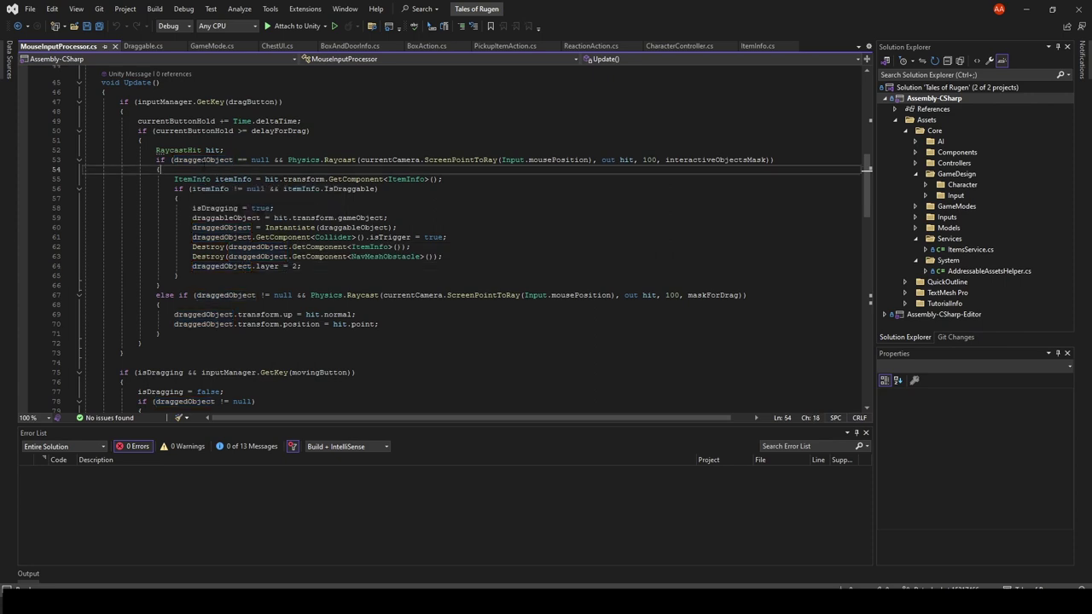
pyautogui.click(207, 159)
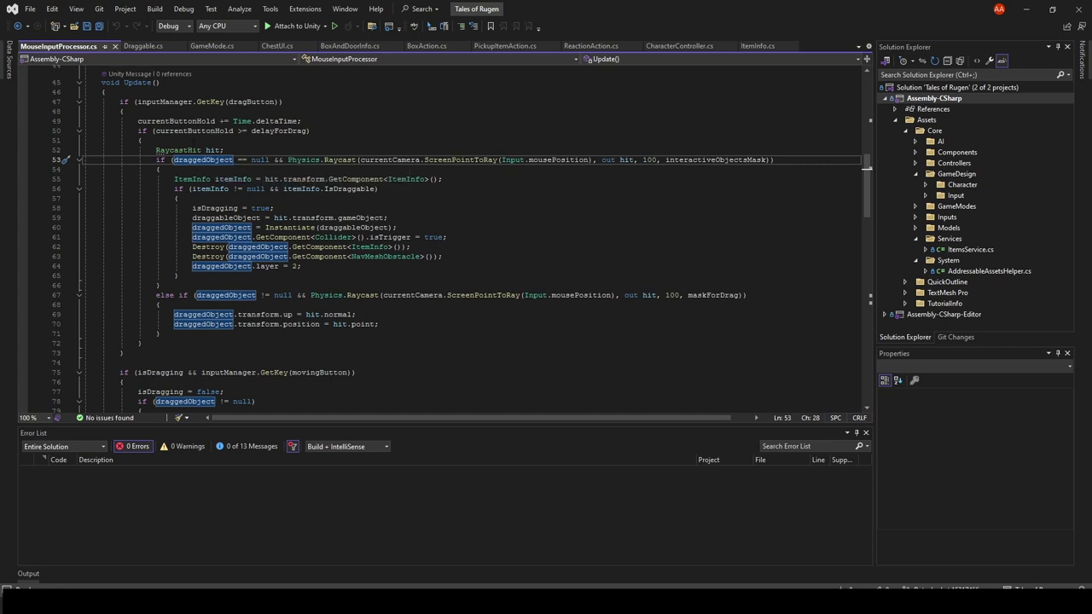
pyautogui.click(362, 295)
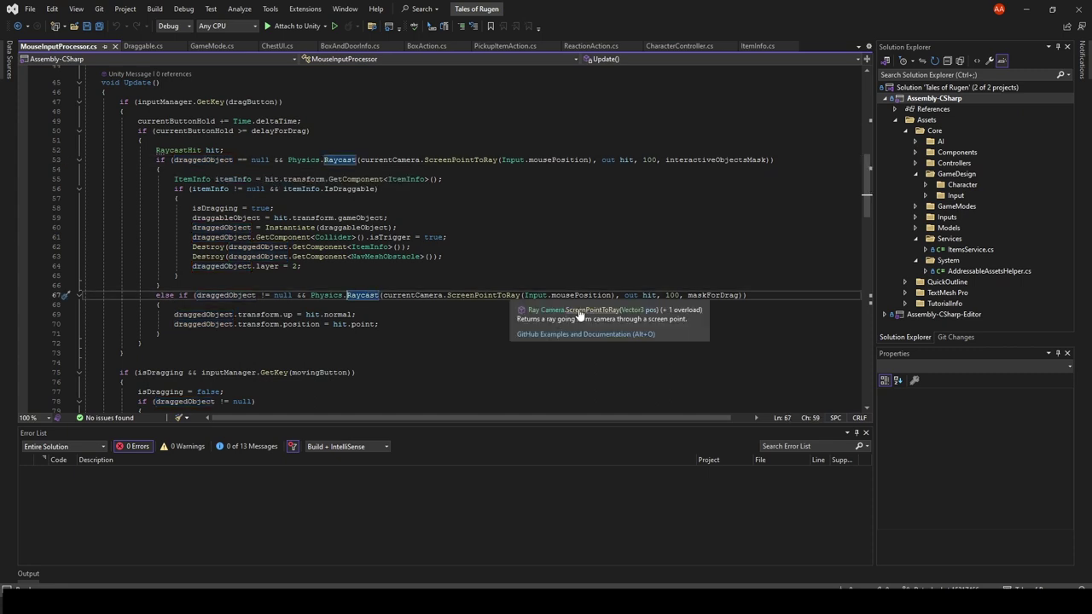
pyautogui.click(708, 295)
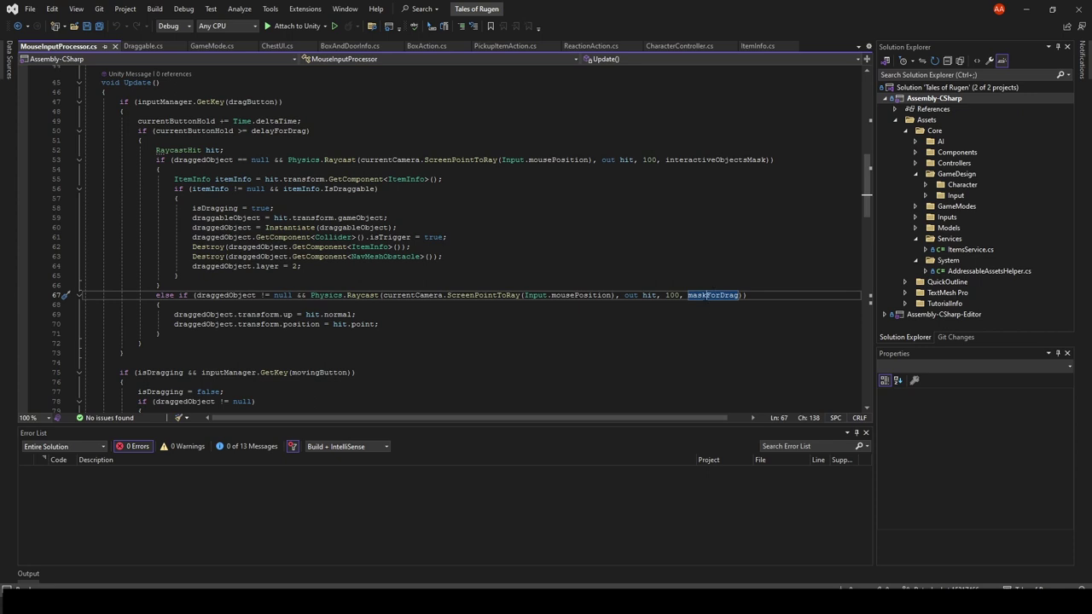
pyautogui.moveTo(712, 296)
pyautogui.click(240, 306)
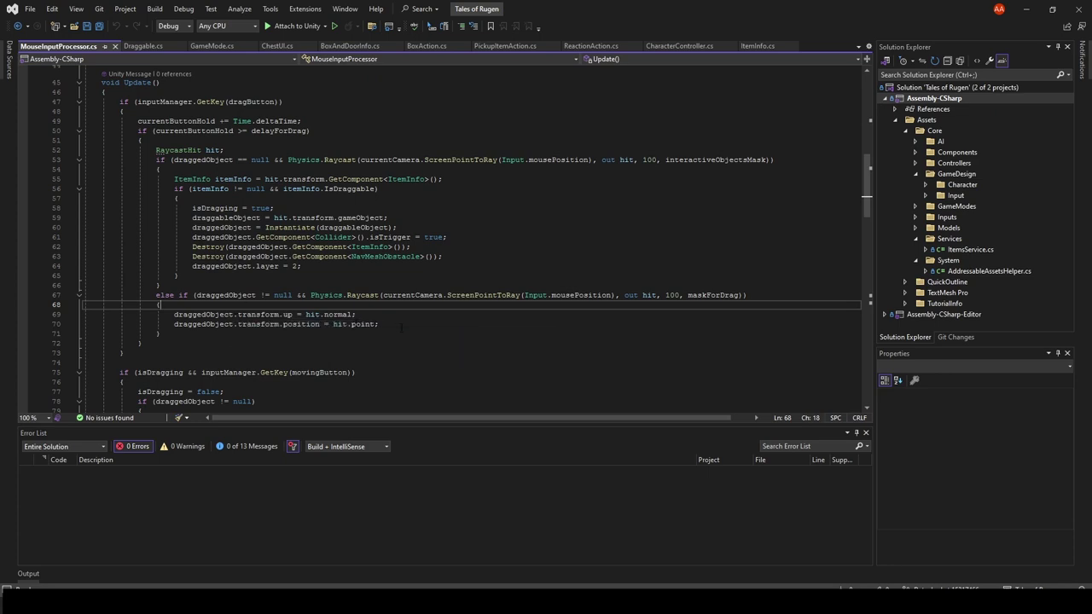
pyautogui.click(400, 325)
pyautogui.click(342, 314)
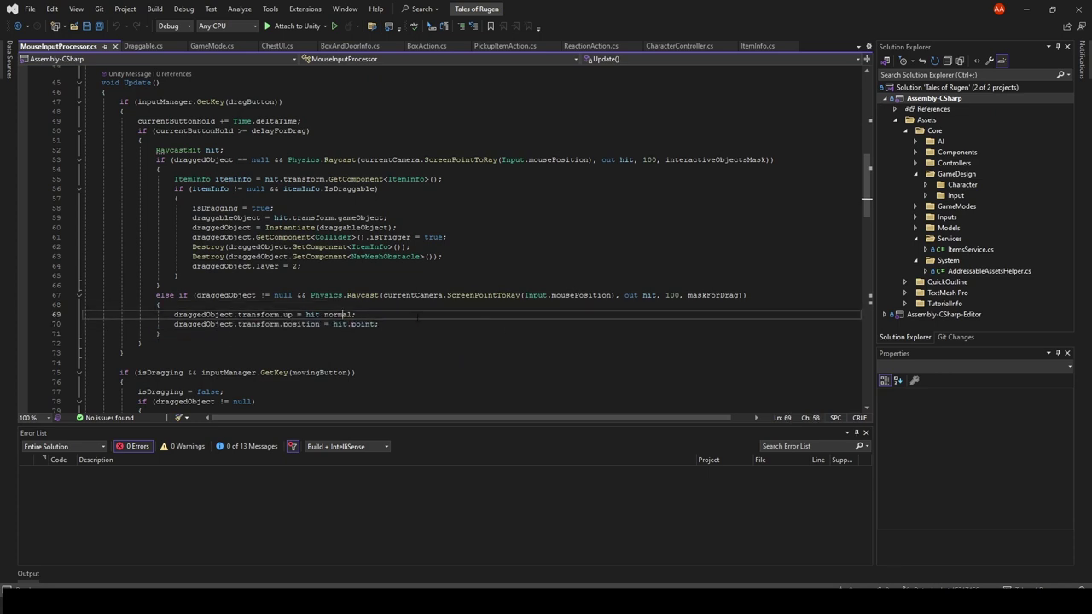
pyautogui.click(394, 317)
pyautogui.scroll(-1, 427, 318)
pyautogui.scroll(-1, 221, 305)
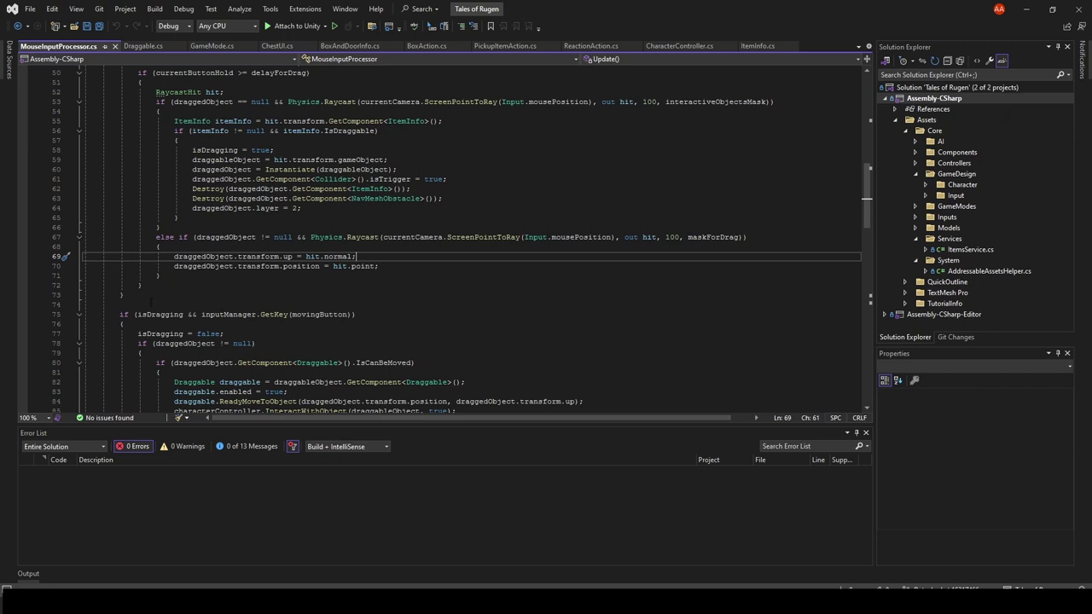
pyautogui.scroll(2, 184, 282)
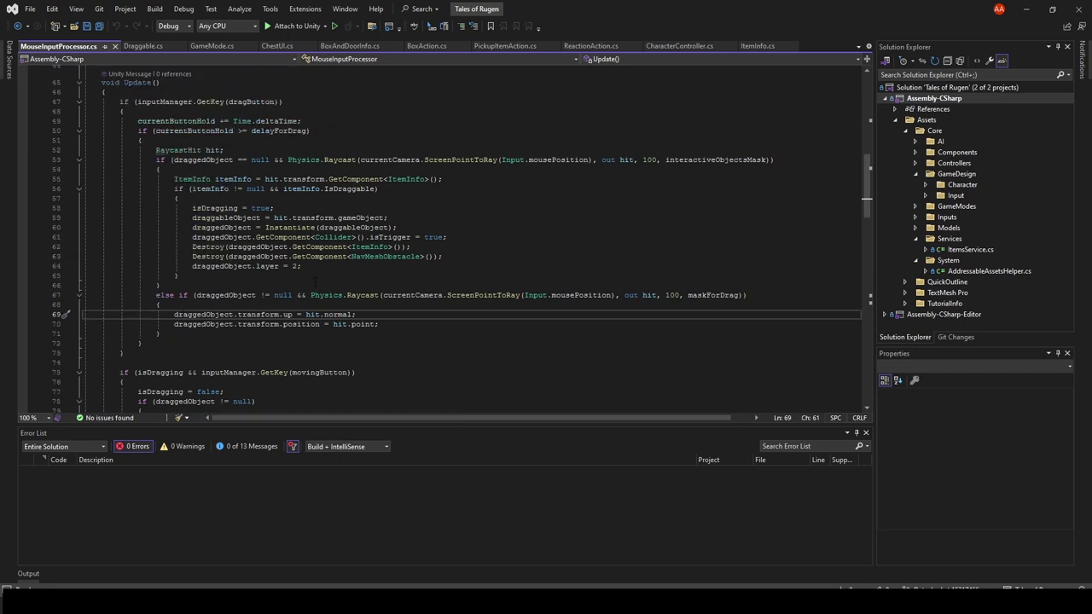
pyautogui.scroll(-5, 458, 326)
pyautogui.click(164, 227)
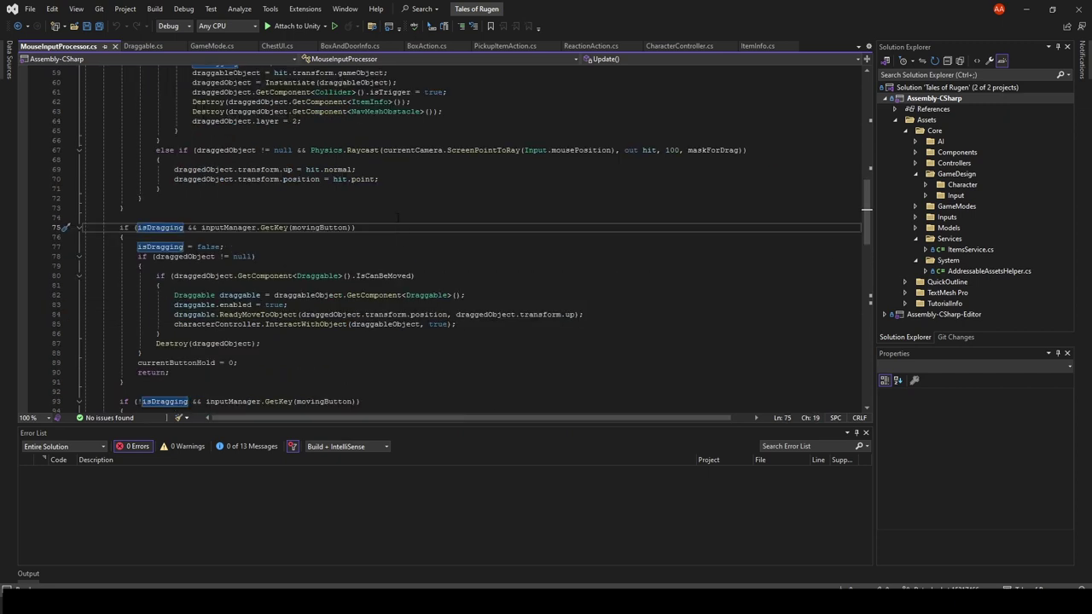
# - Highlight the movingButton and isDragging references on line 75 of the drag-release code
pyautogui.click(398, 217)
pyautogui.click(346, 228)
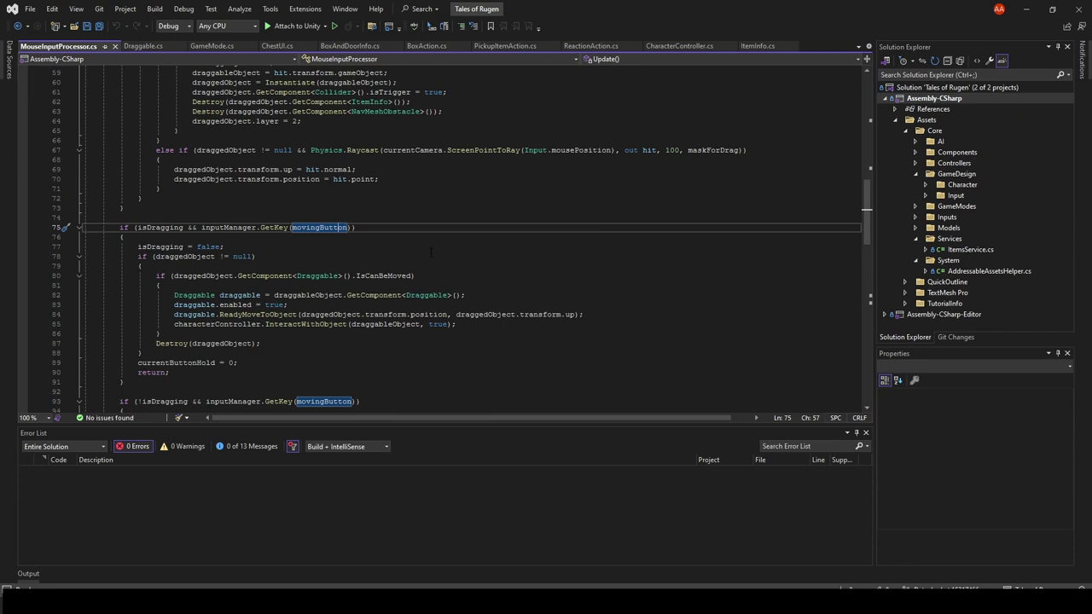
pyautogui.click(164, 228)
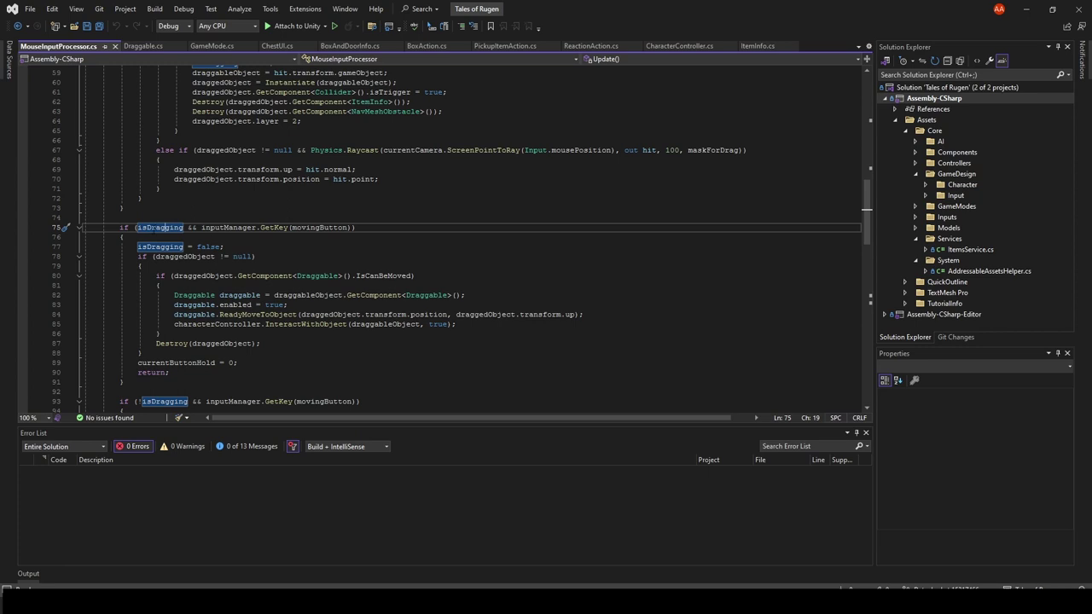
pyautogui.click(312, 228)
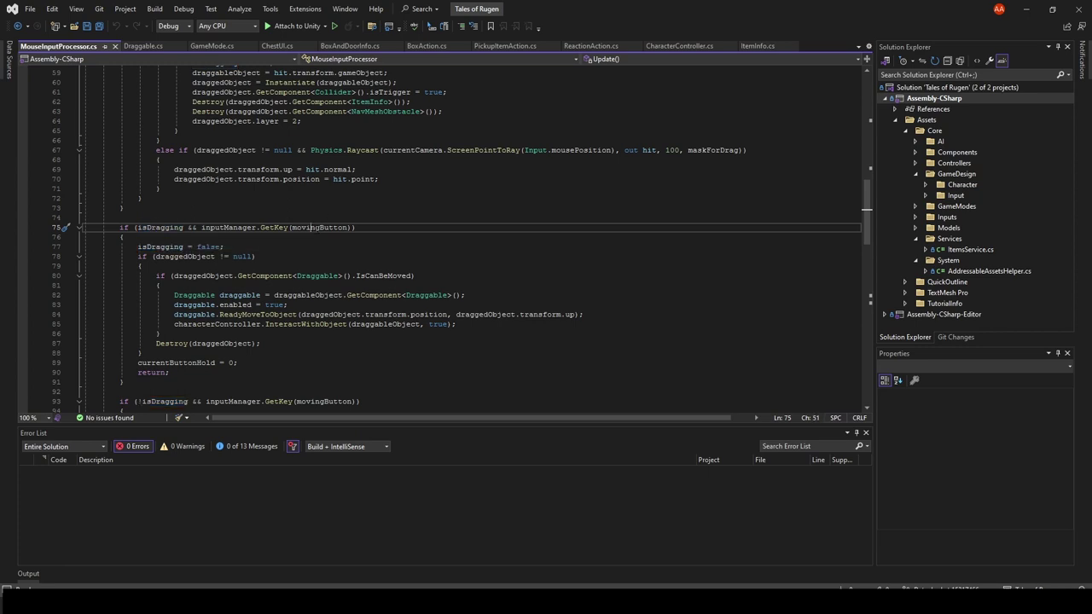
pyautogui.scroll(-1, 461, 239)
pyautogui.scroll(-1, 461, 239)
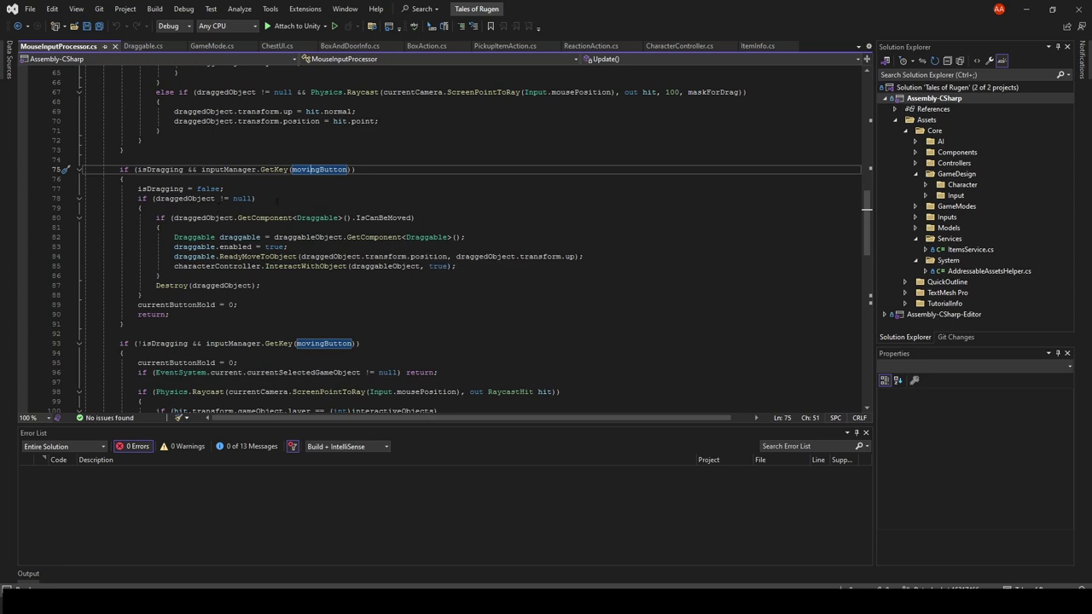
# - Look up where IsCanBeMoved from line 80 is defined, then return to MouseInputProcessor.cs
pyautogui.click(377, 218)
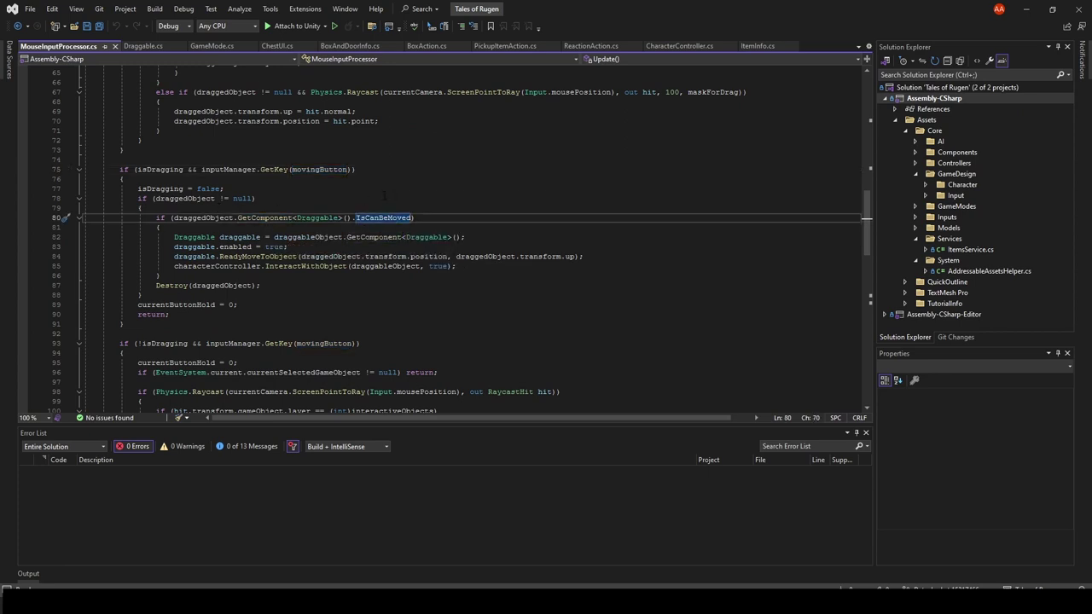
pyautogui.press('F12')
pyautogui.scroll(-5, 220, 281)
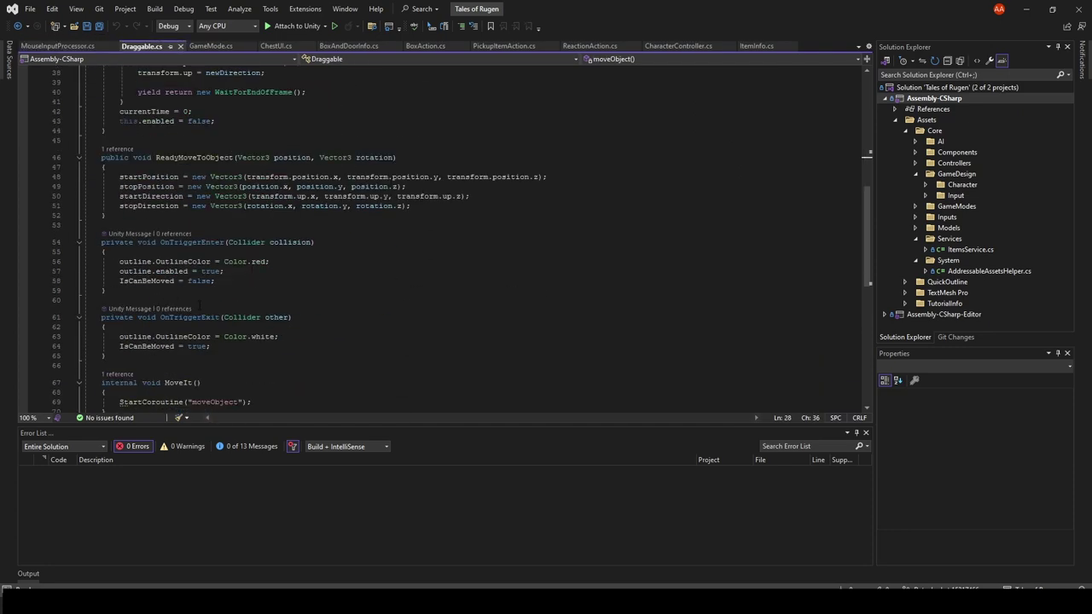
pyautogui.hotkey('ctrl', '-')
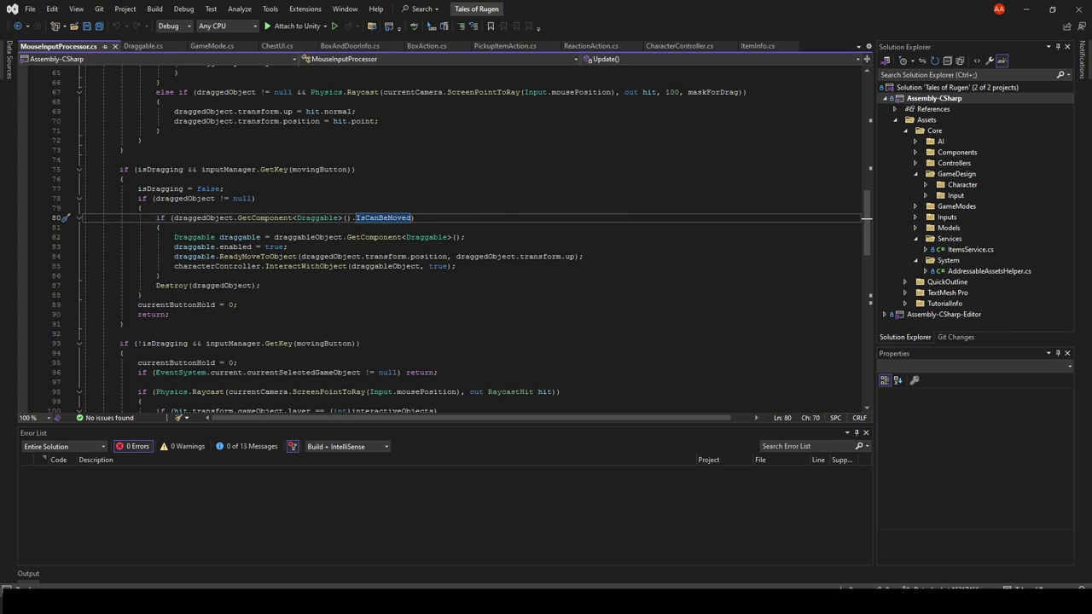
# - Trace the ReadyMoveToObject and draggedObject code to the InteractWithObject call and open its definition
pyautogui.click(233, 256)
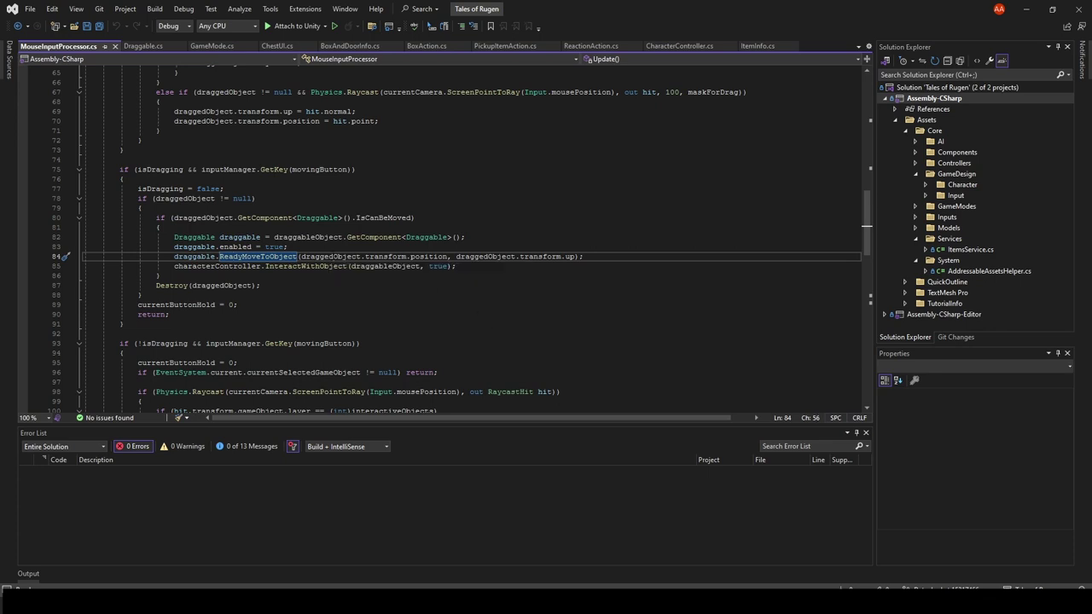
pyautogui.click(319, 256)
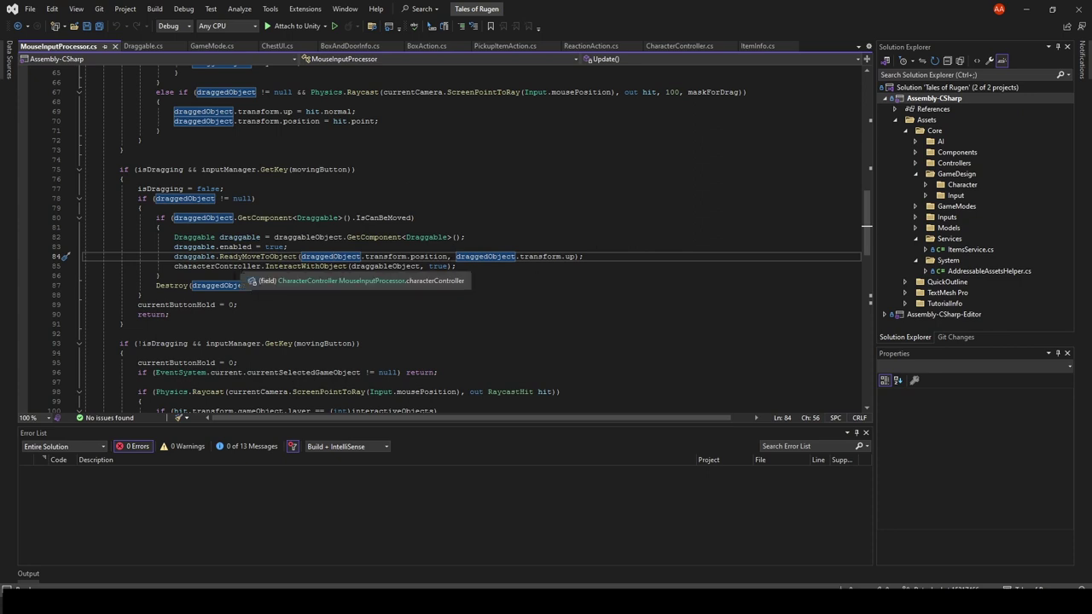
pyautogui.click(241, 267)
pyautogui.click(303, 266)
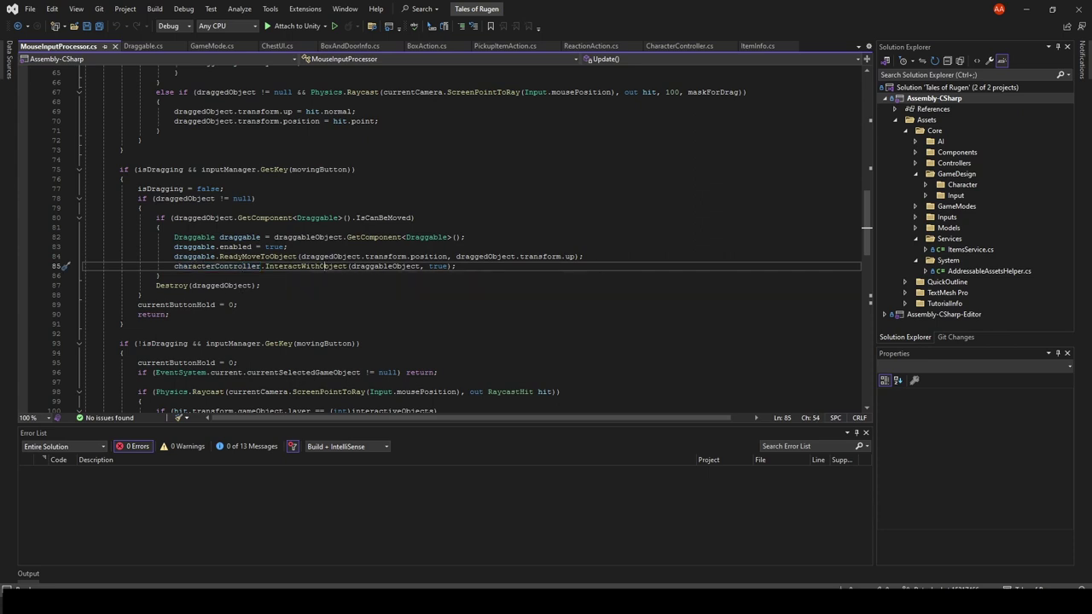
pyautogui.click(412, 266)
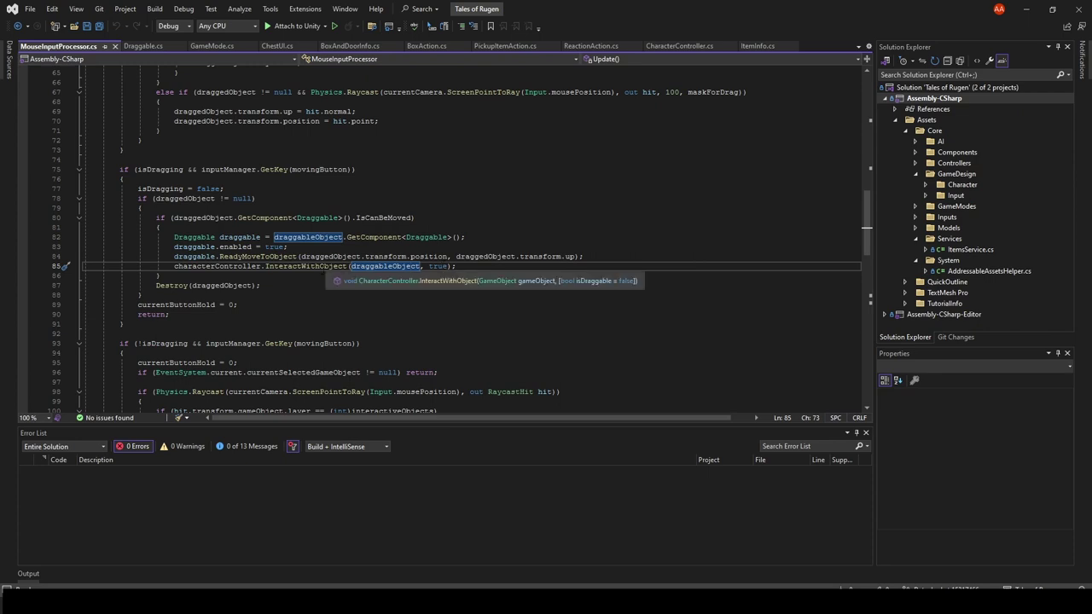
pyautogui.keyDown('ctrl'); pyautogui.click(328, 272); pyautogui.keyUp('ctrl')
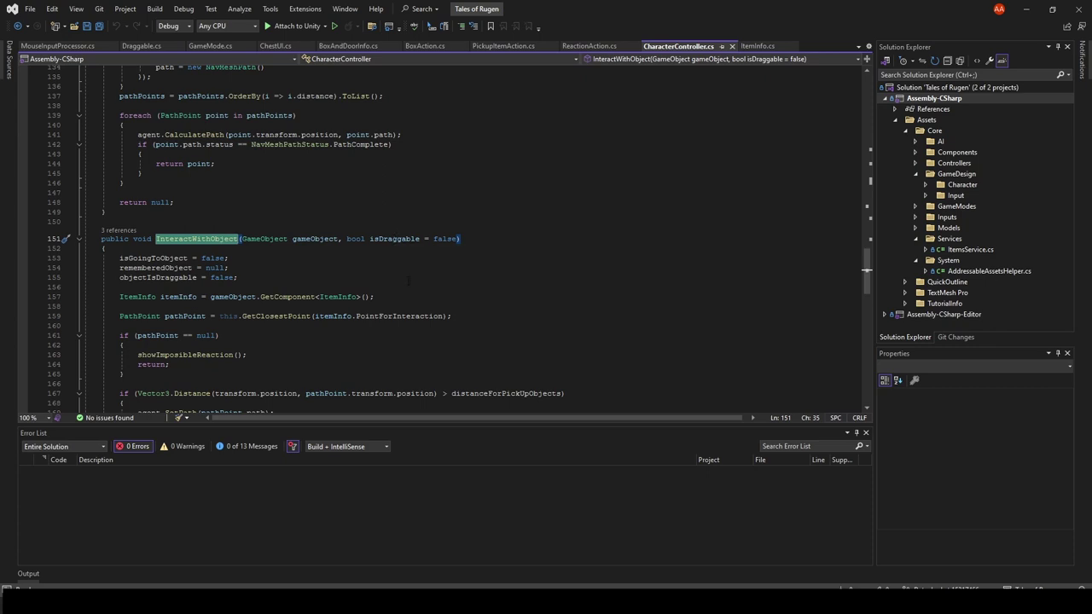
# - Read through InteractWithObject's MoveIt call and Draggable type on line 179, then navigate back
pyautogui.scroll(-3, 409, 281)
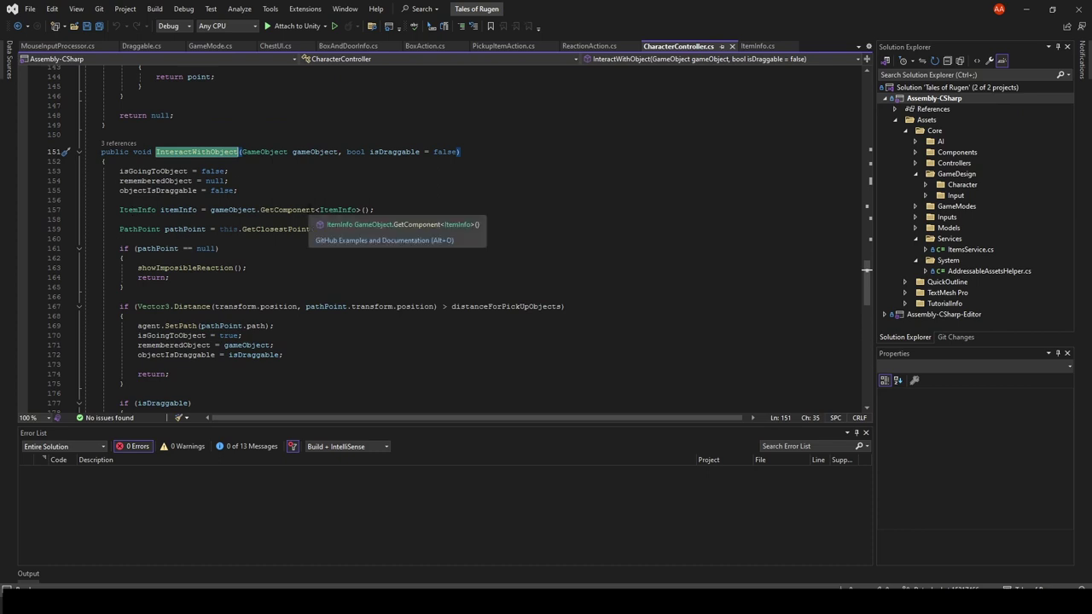
pyautogui.scroll(-2, 309, 207)
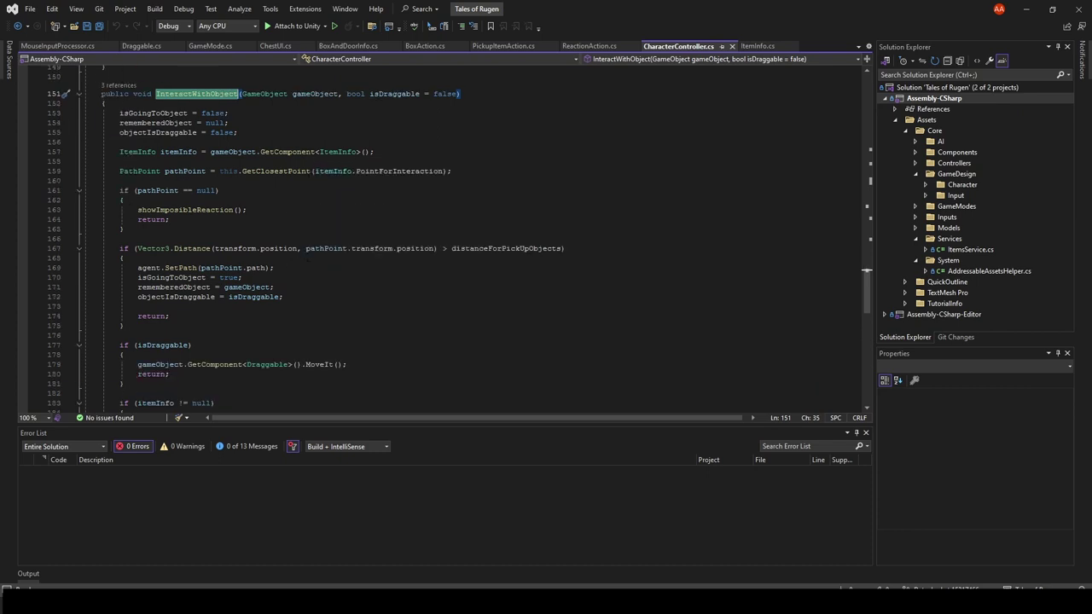
pyautogui.scroll(-1, 308, 257)
pyautogui.scroll(-2, 264, 295)
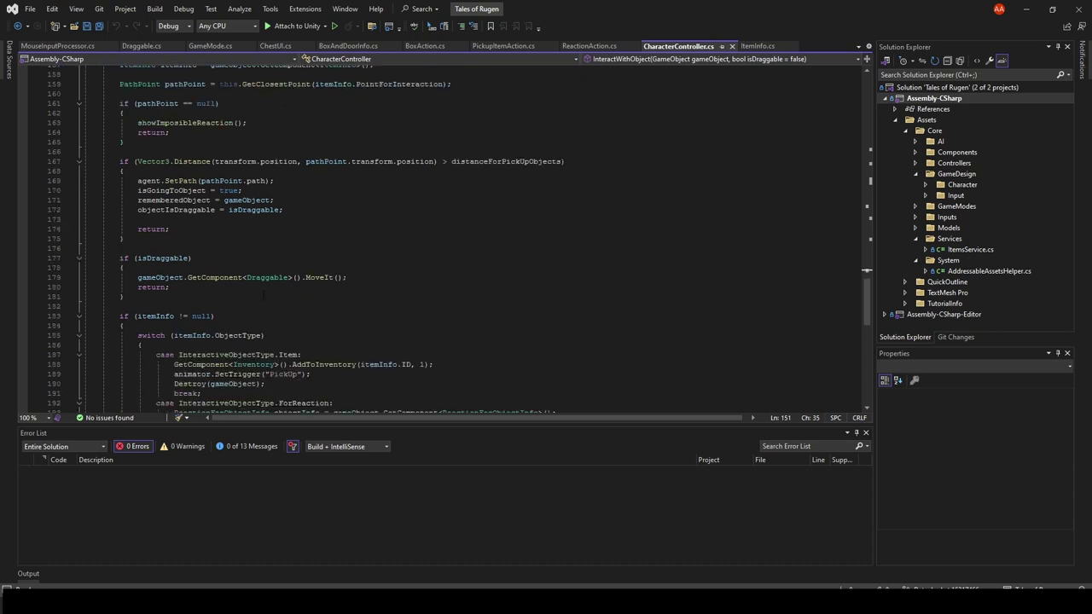
pyautogui.click(328, 277)
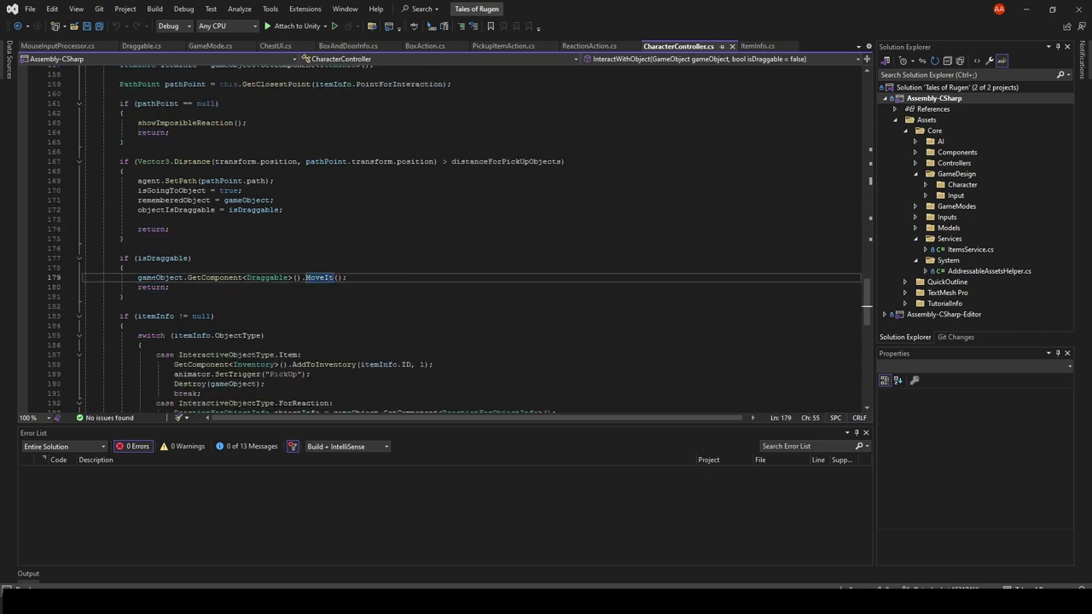
pyautogui.click(274, 277)
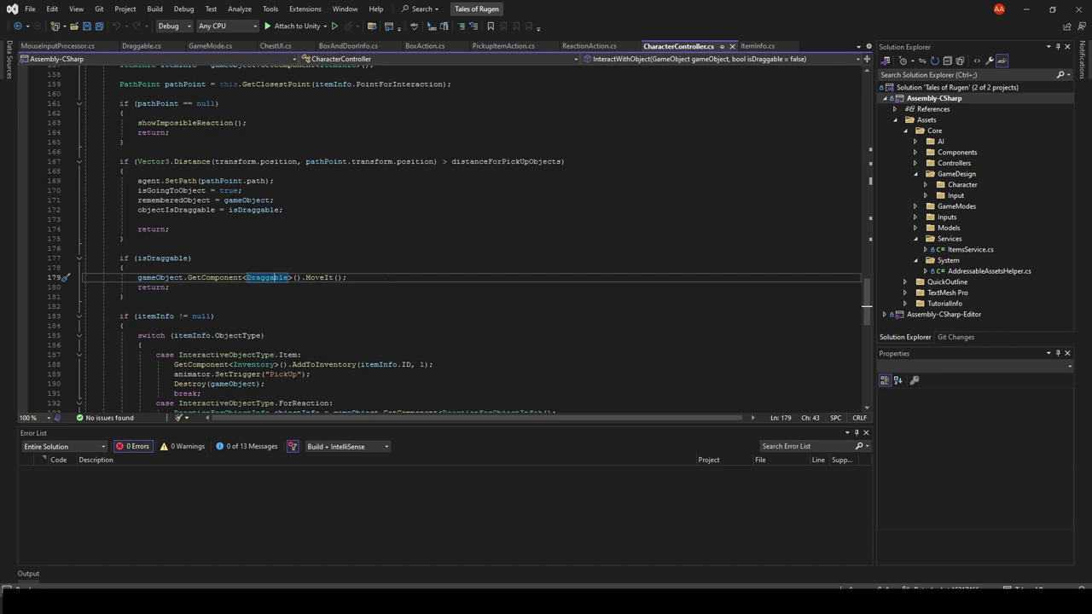
pyautogui.hotkey('ctrl', '-')
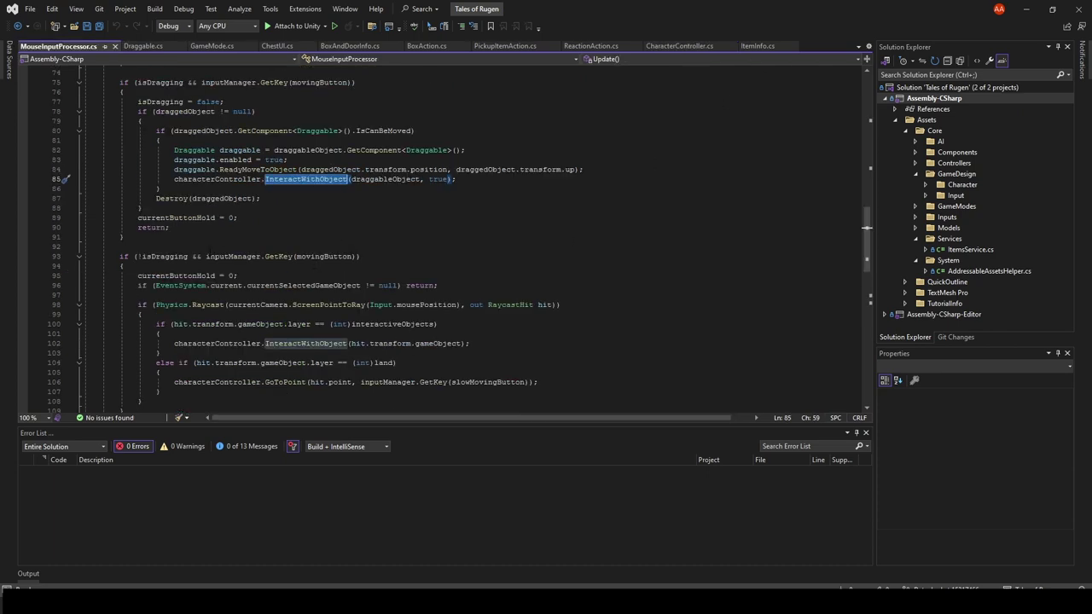
pyautogui.click(335, 256)
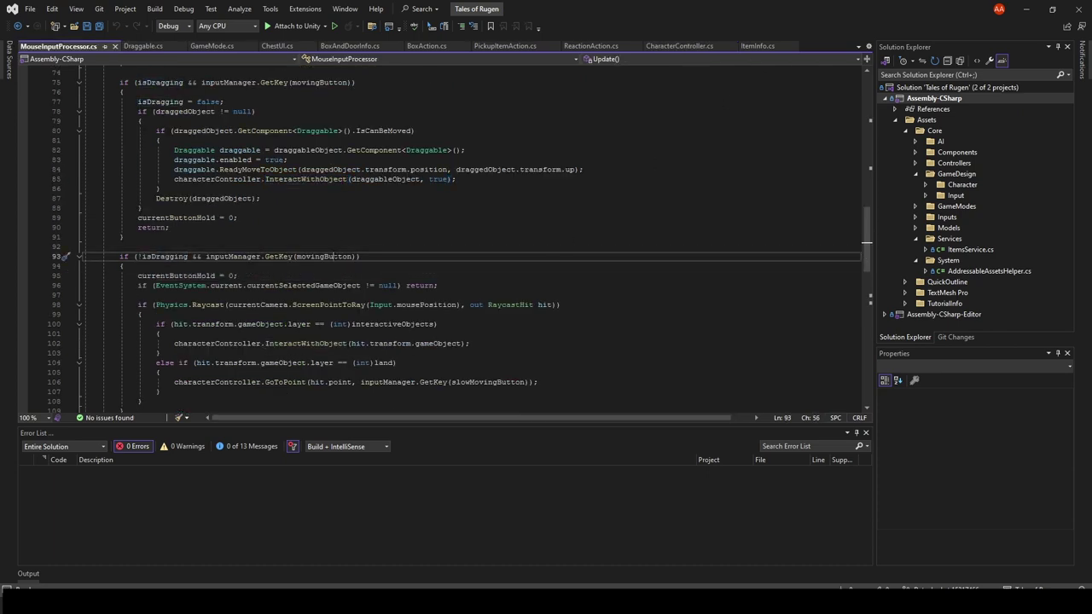
pyautogui.scroll(-3, 301, 256)
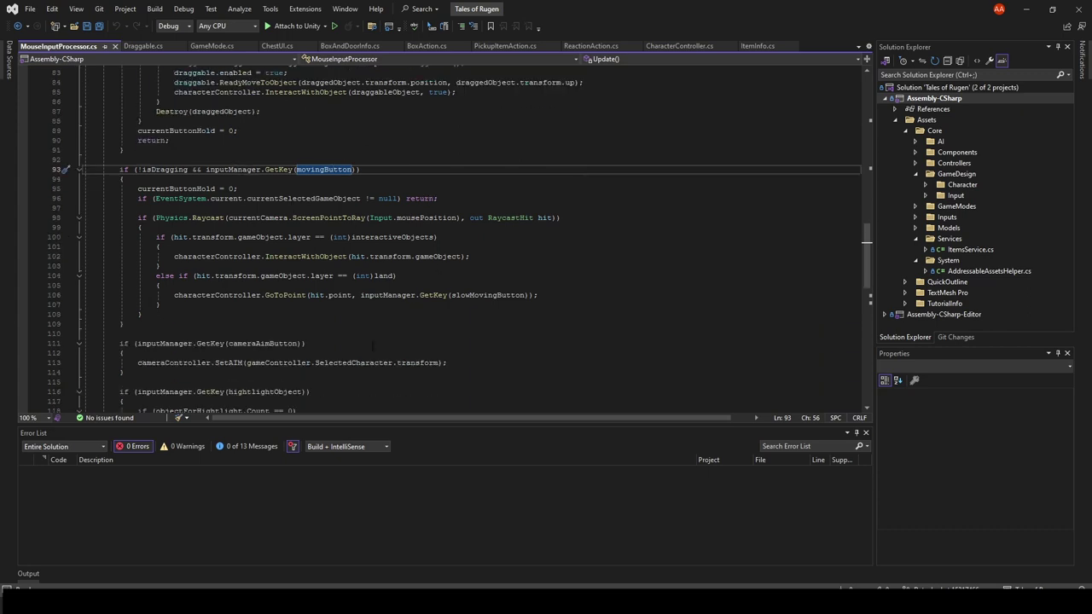
pyautogui.scroll(-3, 320, 234)
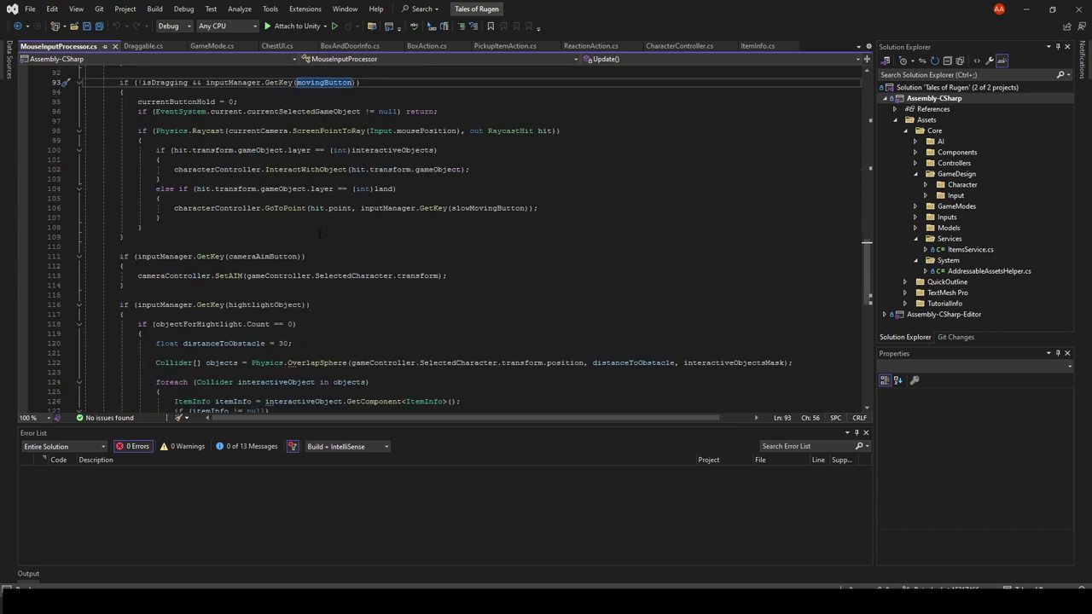
pyautogui.scroll(-9, 319, 232)
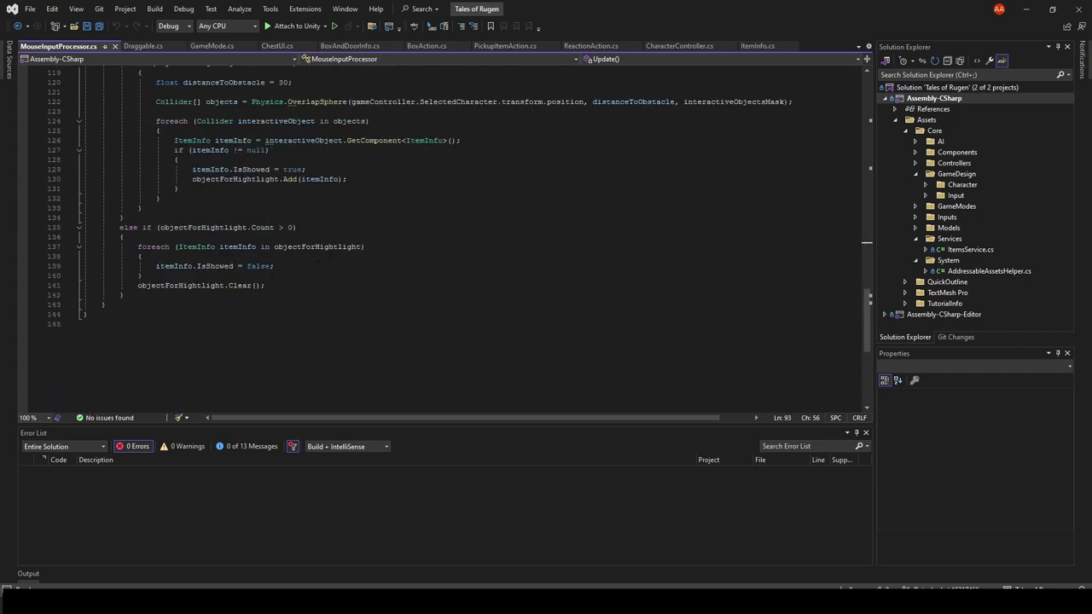
pyautogui.scroll(3, 317, 260)
pyautogui.scroll(3, 307, 273)
pyautogui.scroll(3, 294, 290)
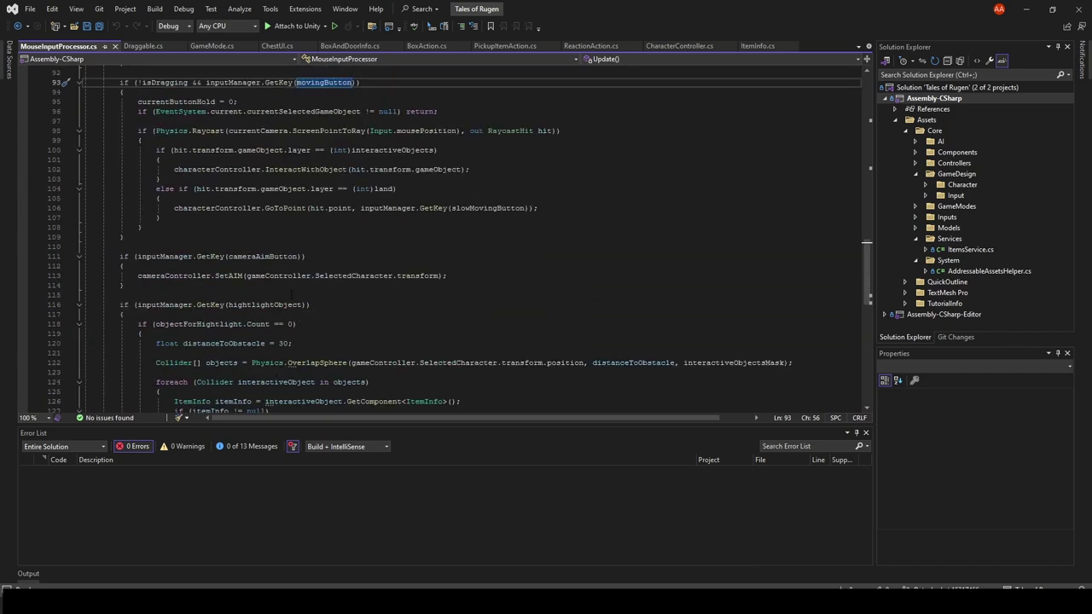
pyautogui.scroll(2, 292, 295)
pyautogui.scroll(1, 256, 256)
pyautogui.scroll(2, 170, 170)
pyautogui.scroll(3, 56, 75)
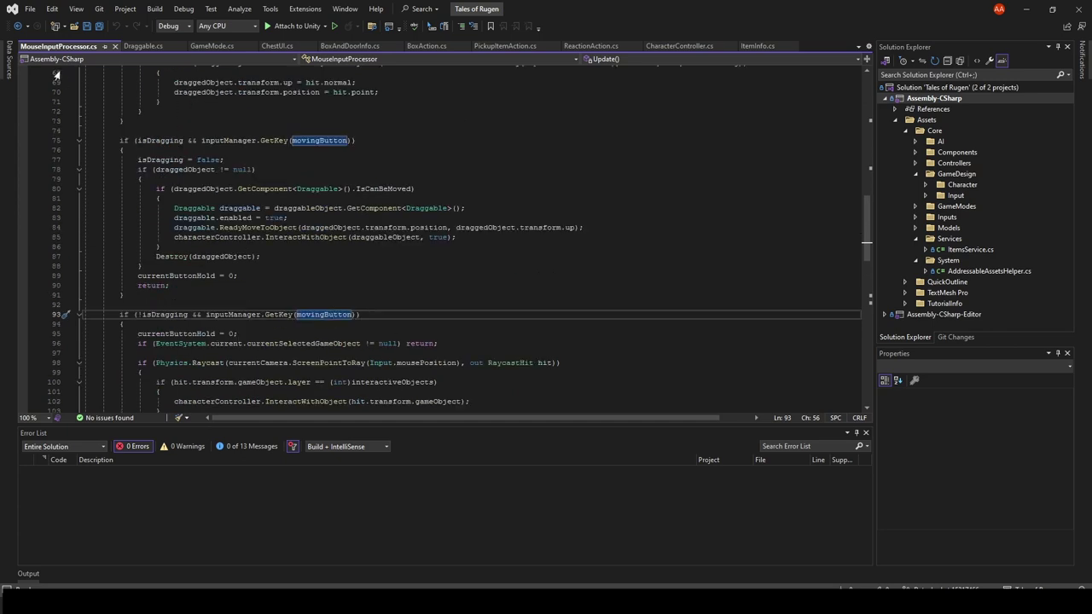
pyautogui.scroll(10, 316, 242)
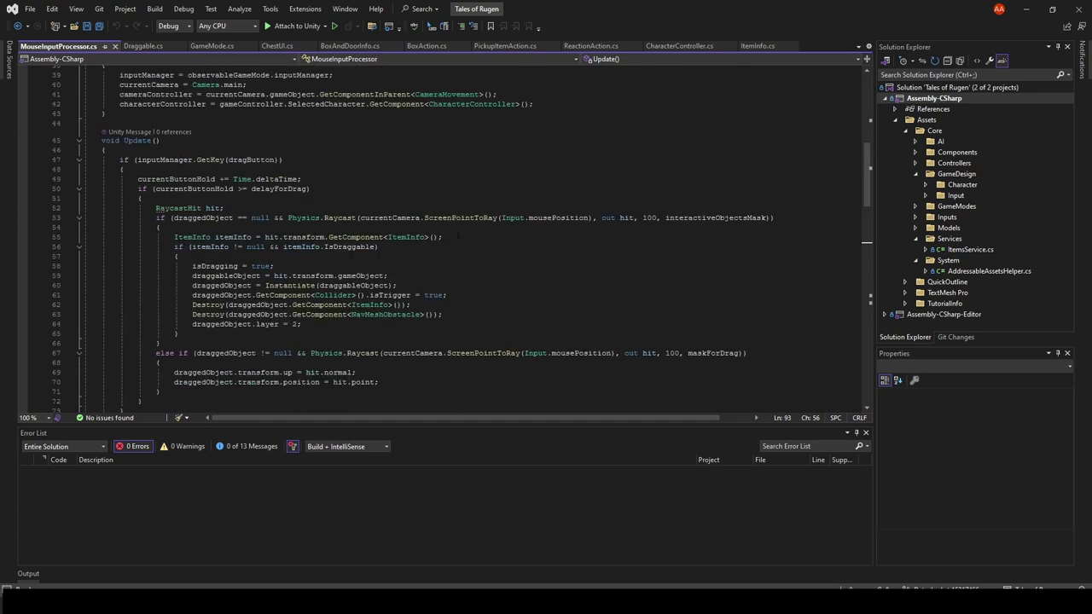
pyautogui.scroll(1, 407, 163)
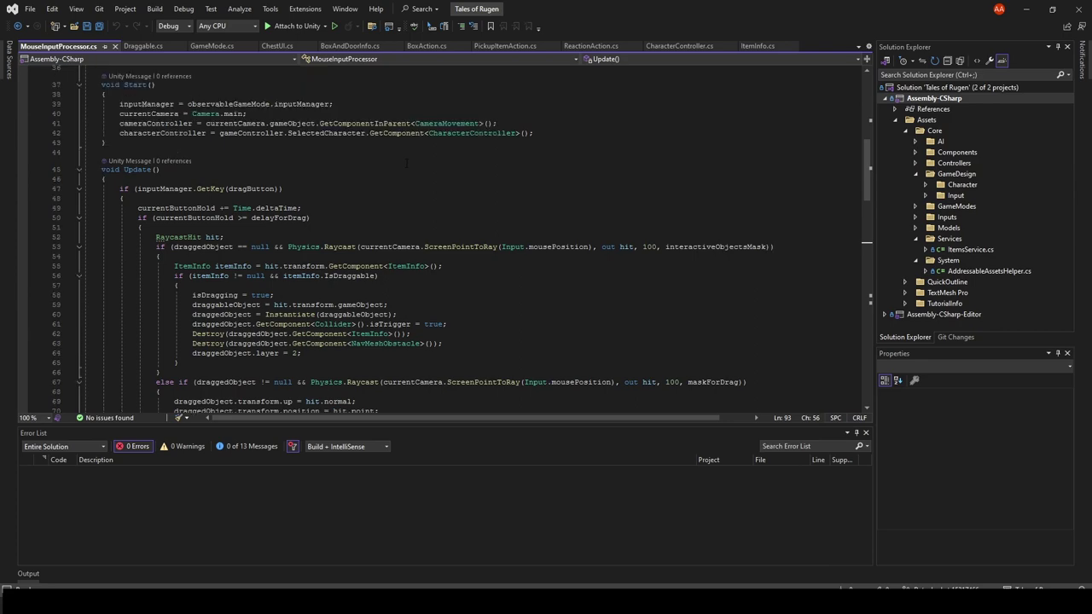
pyautogui.click(278, 189)
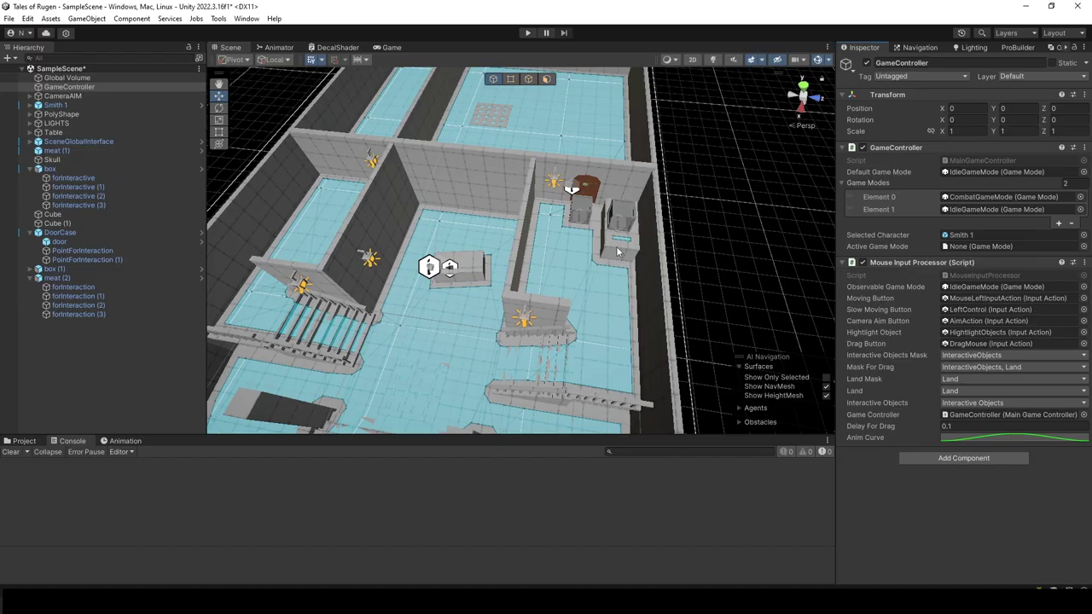
# - Orbit and pan the Scene view around the rooms of SampleScene
pyautogui.moveTo(596, 265)
pyautogui.mouseDown(button='middle')
pyautogui.moveTo(470, 280)
pyautogui.moveTo(533, 332)
pyautogui.mouseUp(button='middle')
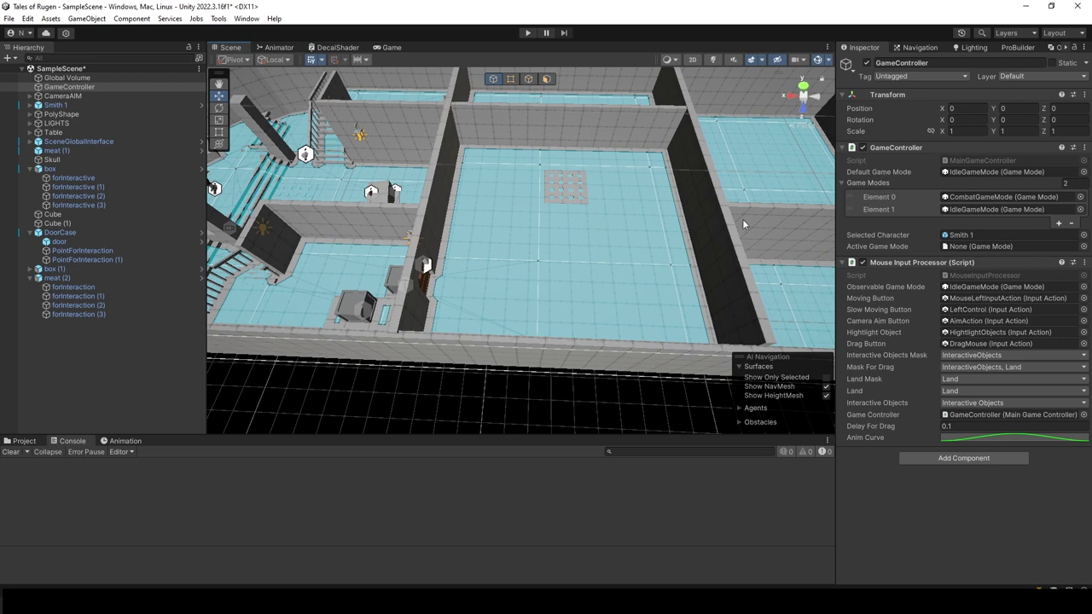
pyautogui.scroll(5, 734, 213)
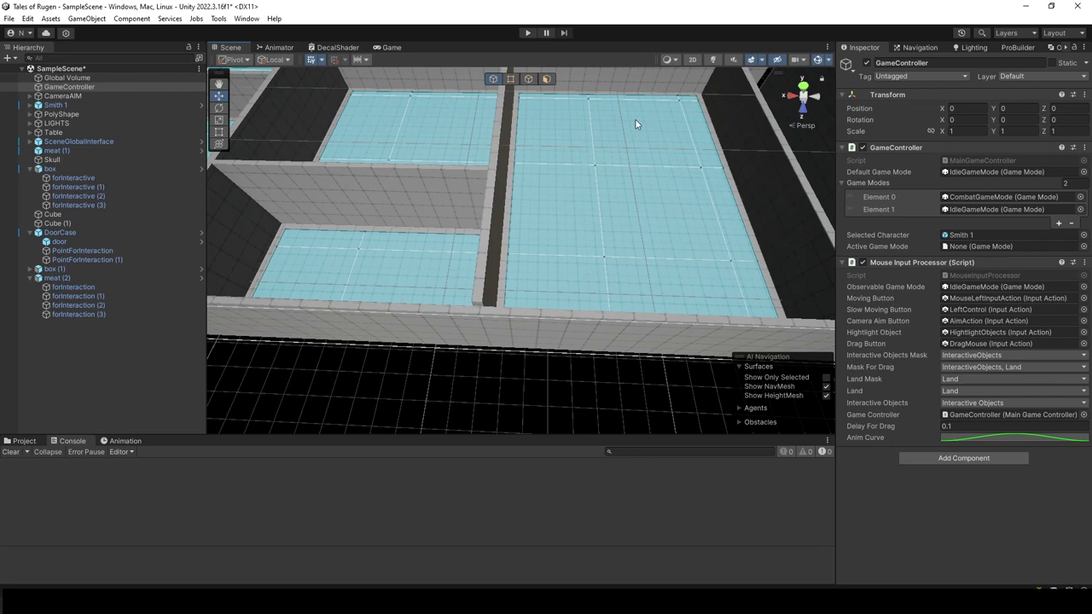
pyautogui.keyDown('alt'); pyautogui.moveTo(605, 182); pyautogui.dragTo(536, 219); pyautogui.keyUp('alt')
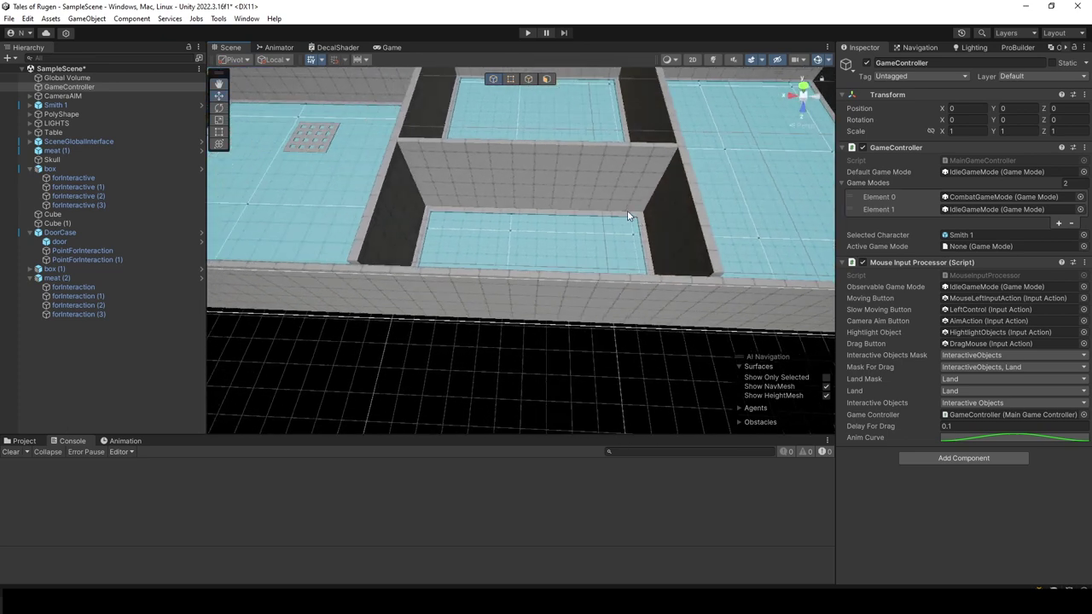
pyautogui.press('f')
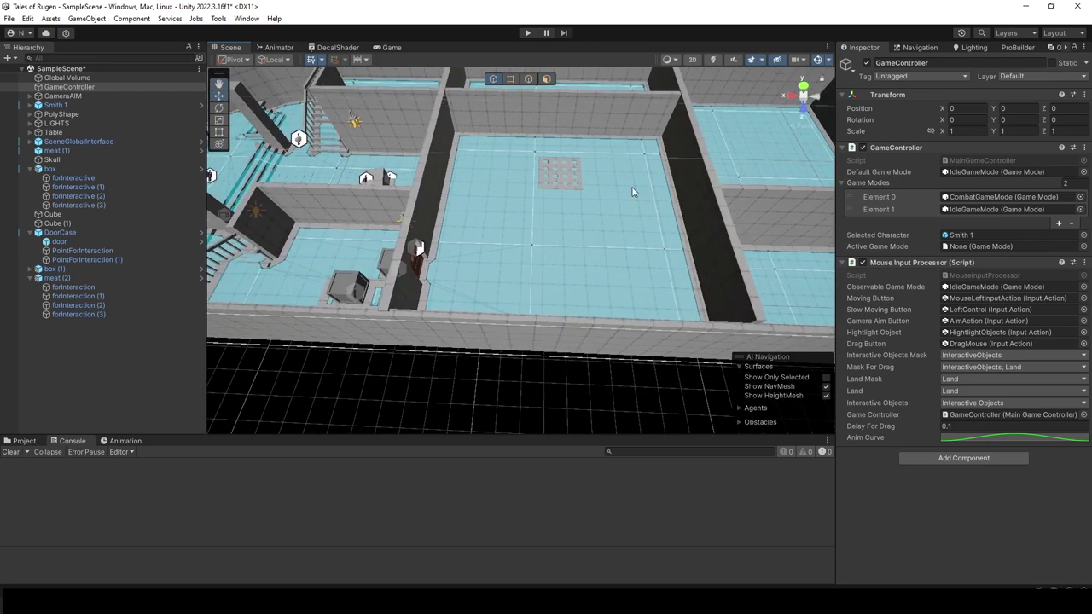